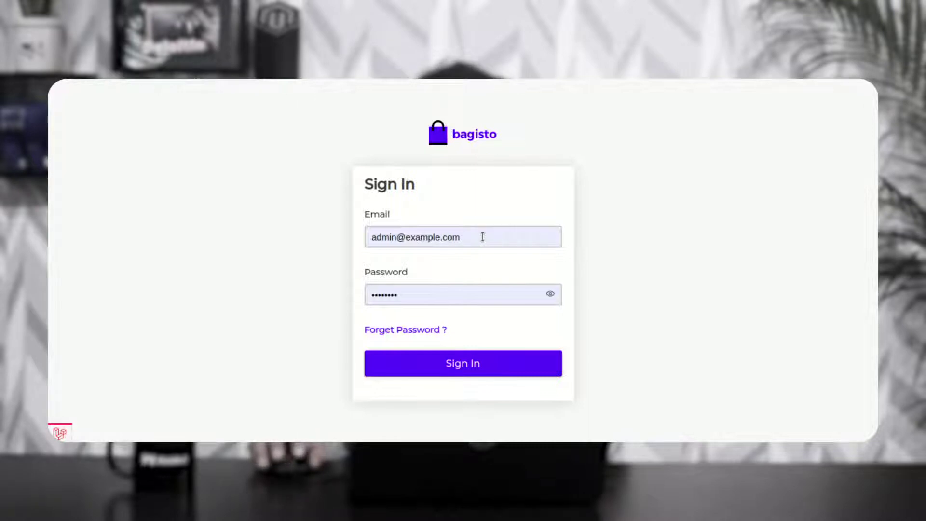
Sign in to the admin panel with the prefilled credentials and open the affiliate user list
{"action": "left_click", "coordinate": [465, 363]}
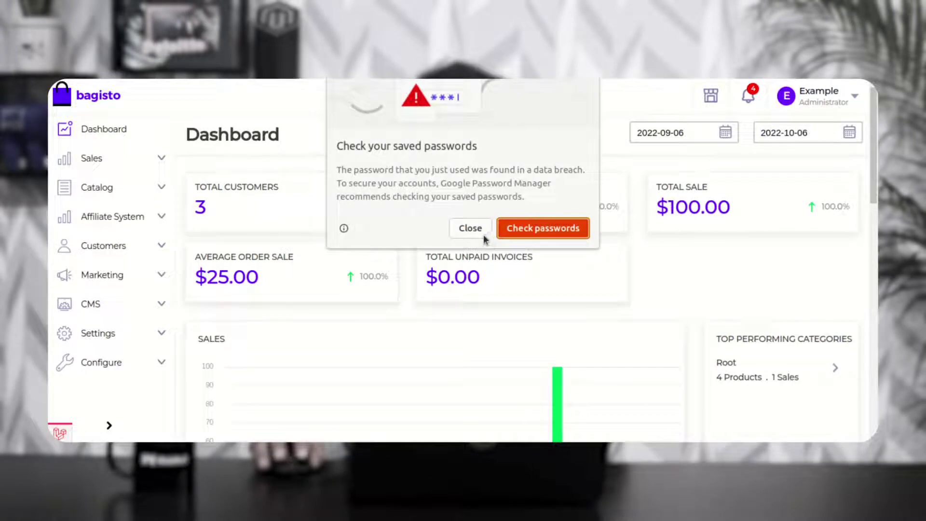
{"action": "left_click", "coordinate": [482, 232]}
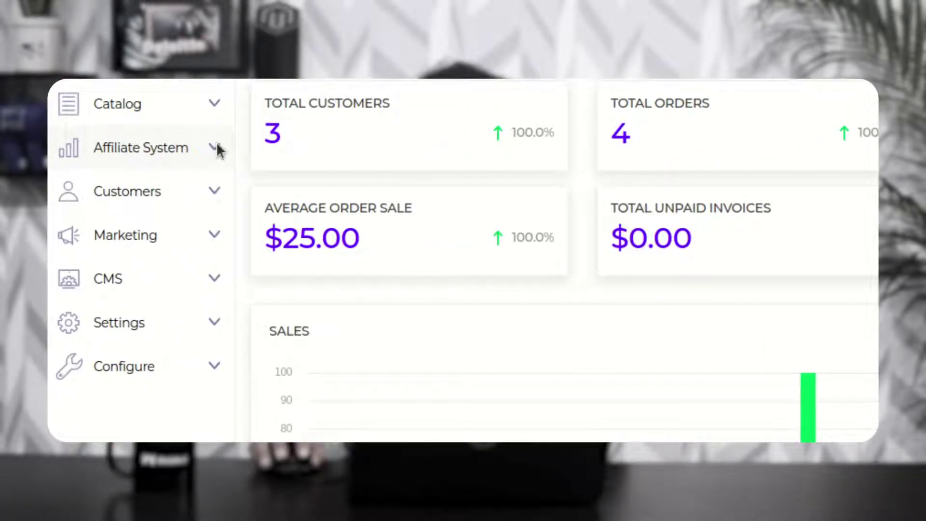
{"action": "left_click", "coordinate": [217, 147]}
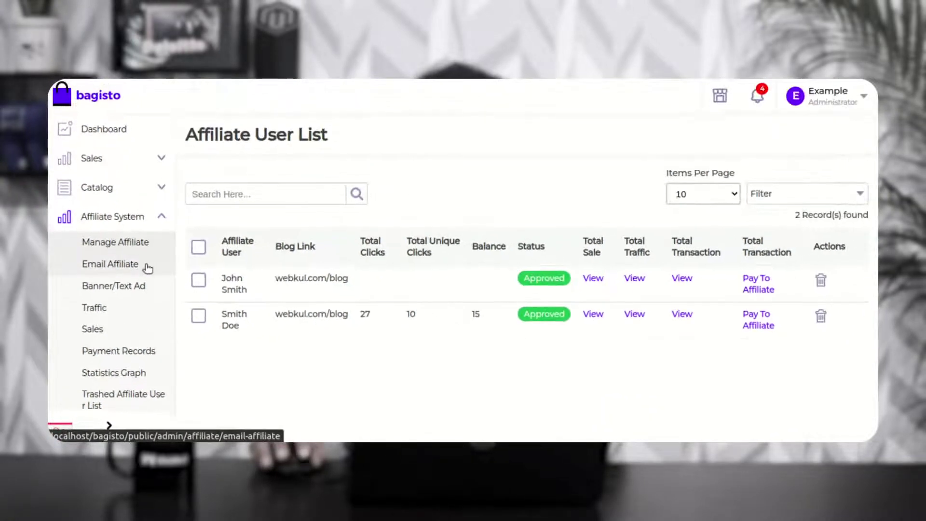
Look through the affiliate email, banner/text ad, traffic, sales, payment records, statistics graph and trashed affiliate user pages
{"action": "left_click", "coordinate": [143, 269]}
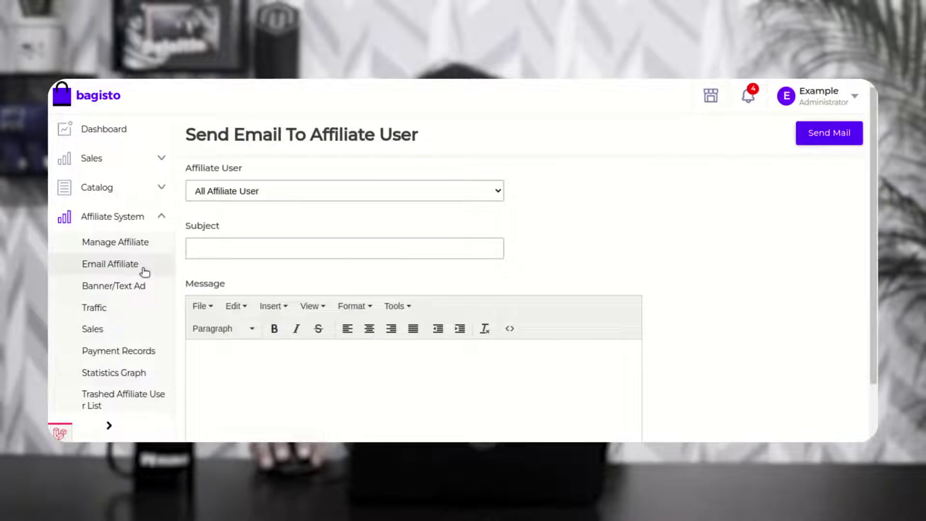
{"action": "left_click", "coordinate": [137, 287]}
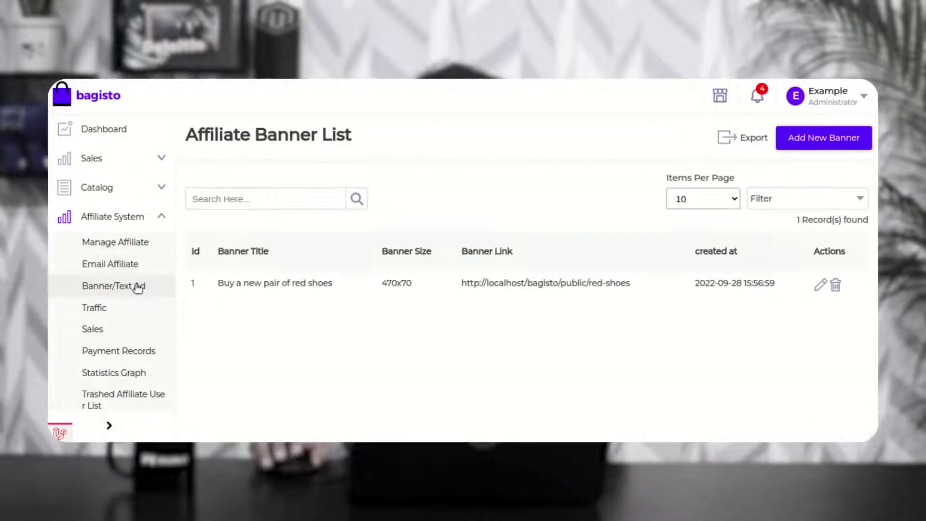
{"action": "left_click", "coordinate": [112, 316]}
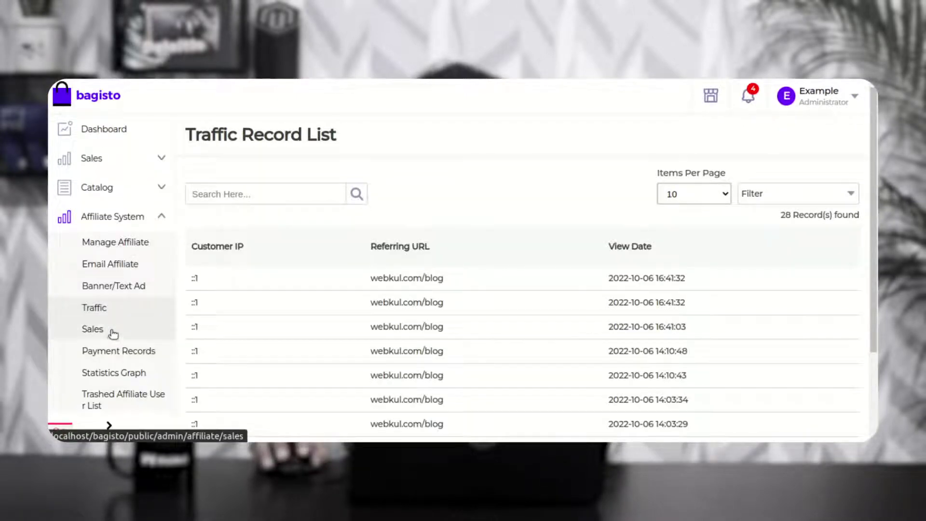
{"action": "left_click", "coordinate": [112, 335]}
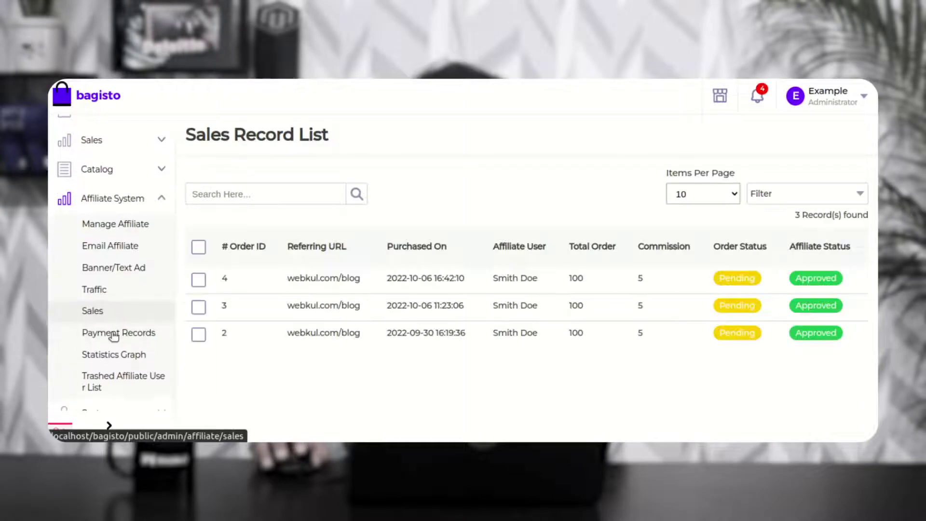
{"action": "left_click", "coordinate": [124, 319]}
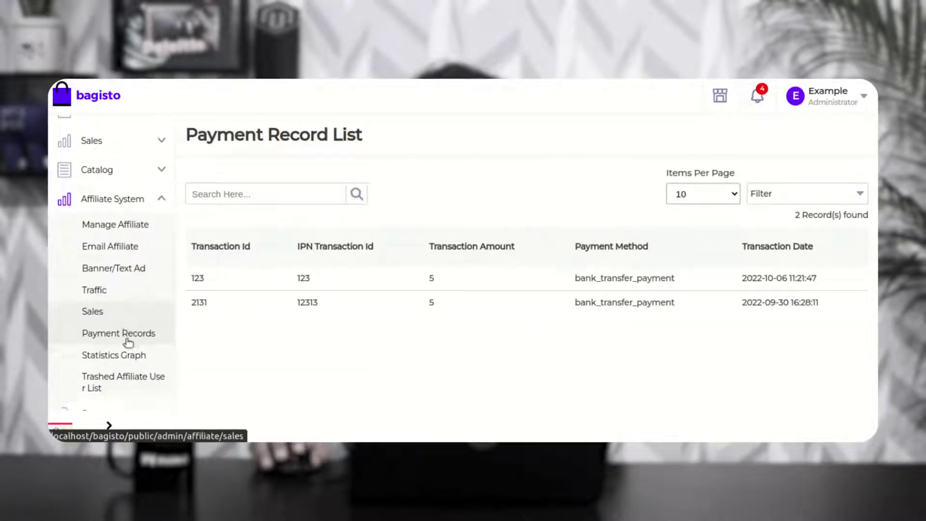
{"action": "left_click", "coordinate": [131, 319]}
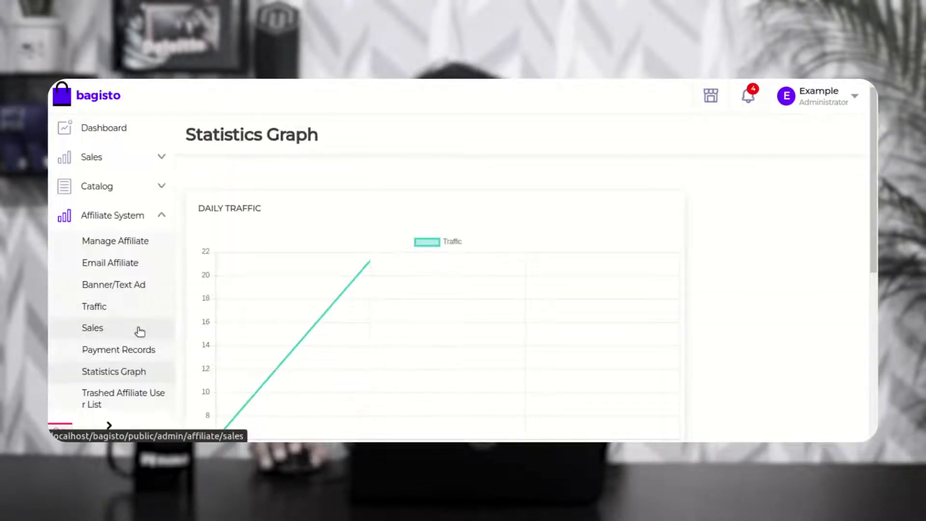
{"action": "left_click", "coordinate": [139, 277]}
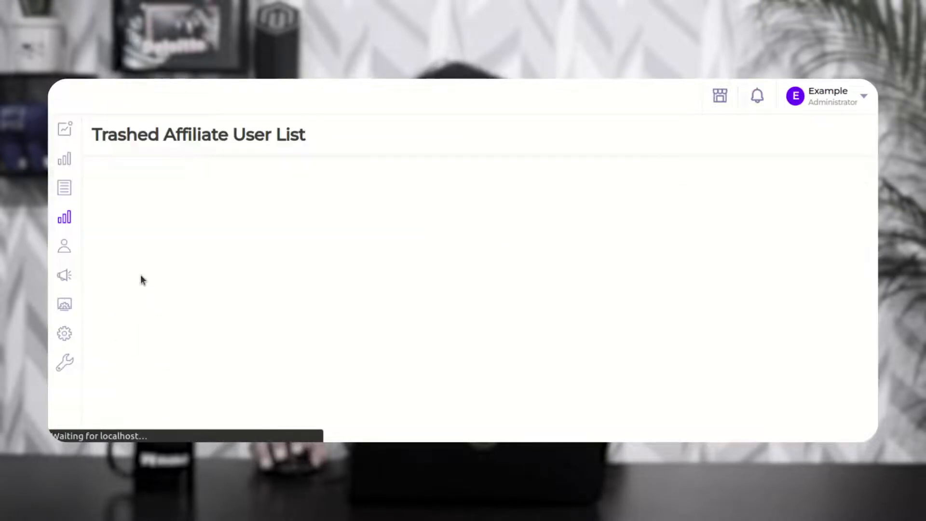
Open the Affiliate System configuration page in the store settings
{"action": "scroll", "coordinate": [139, 305], "scroll_direction": "down", "scroll_amount": 5}
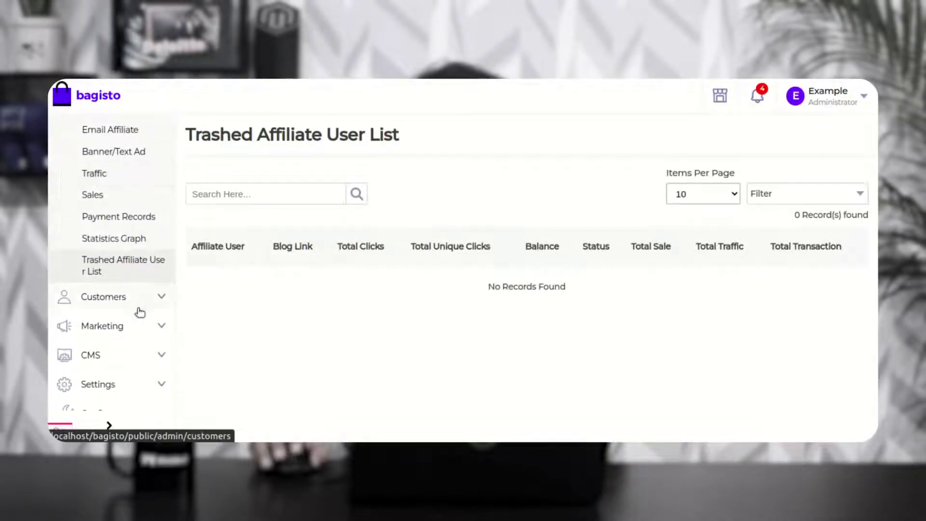
{"action": "left_click", "coordinate": [160, 385]}
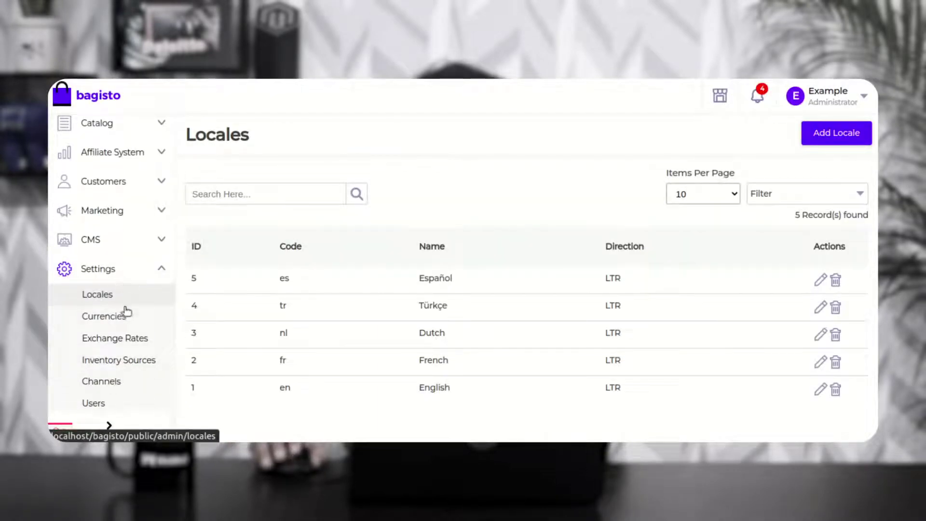
{"action": "scroll", "coordinate": [127, 312], "scroll_direction": "down", "scroll_amount": 3}
{"action": "left_click", "coordinate": [126, 374]}
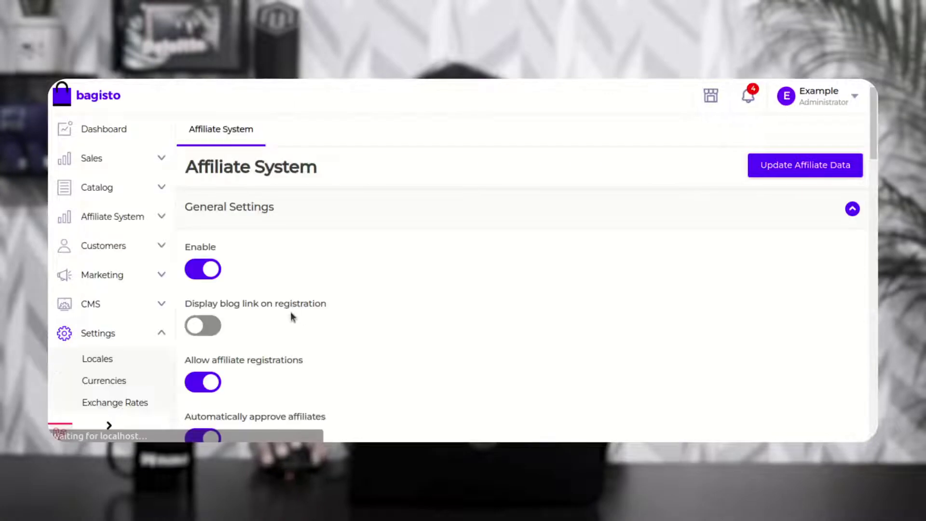
Review the affiliate general settings from the Enable switch down to the email templates, and reopen the Affiliate System settings
{"action": "scroll", "coordinate": [263, 213], "scroll_direction": "down", "scroll_amount": 4}
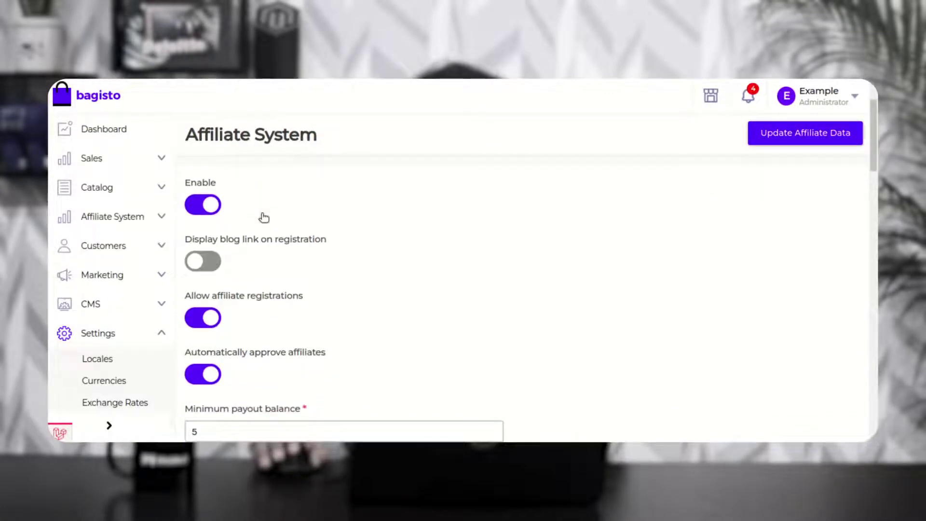
{"action": "scroll", "coordinate": [262, 216], "scroll_direction": "down", "scroll_amount": 5}
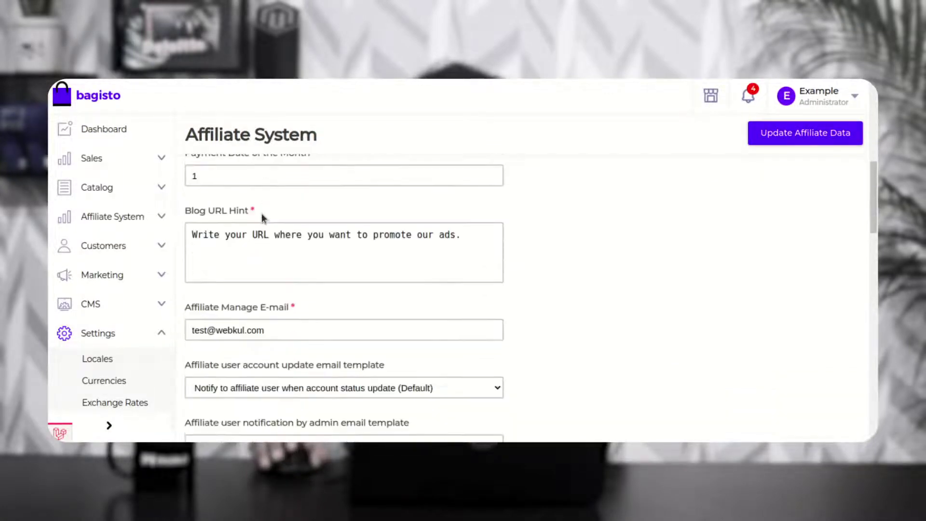
{"action": "scroll", "coordinate": [262, 215], "scroll_direction": "up", "scroll_amount": 5}
{"action": "scroll", "coordinate": [262, 215], "scroll_direction": "up", "scroll_amount": 4}
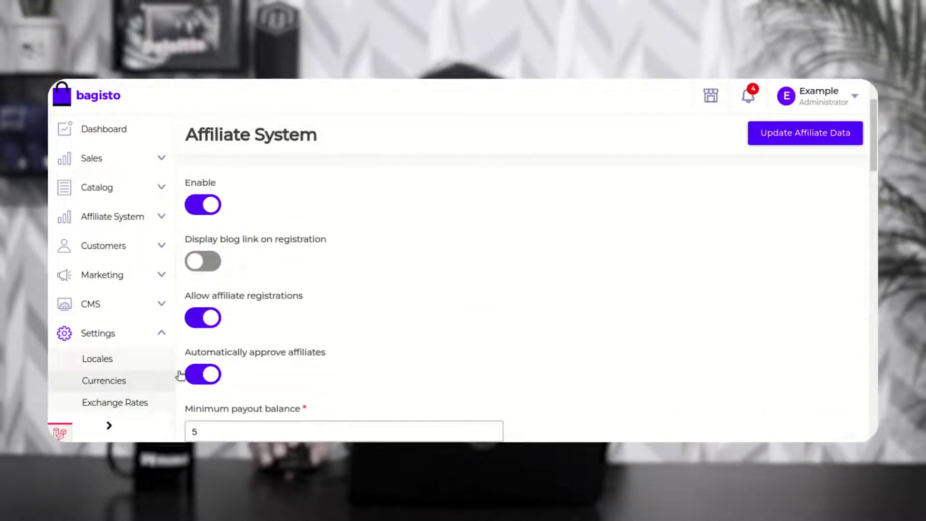
{"action": "scroll", "coordinate": [233, 341], "scroll_direction": "up", "scroll_amount": 2}
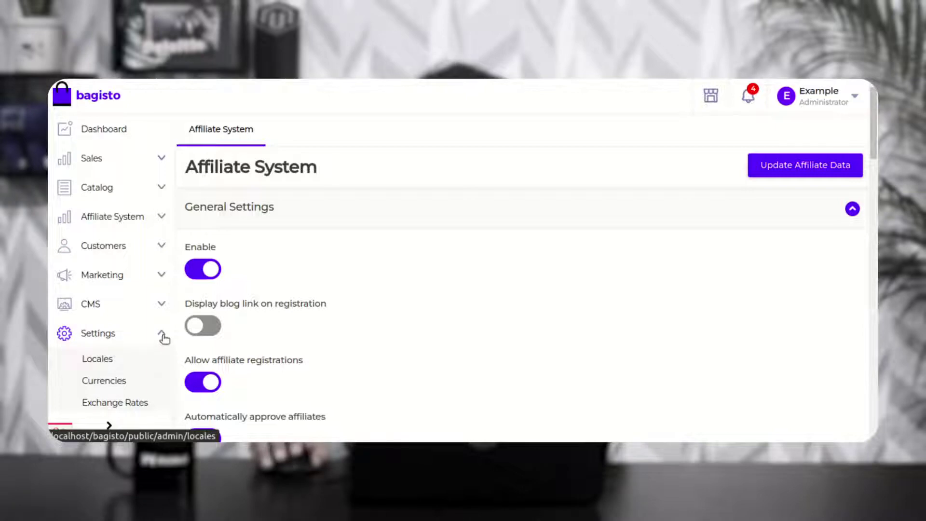
{"action": "scroll", "coordinate": [164, 337], "scroll_direction": "down", "scroll_amount": 5}
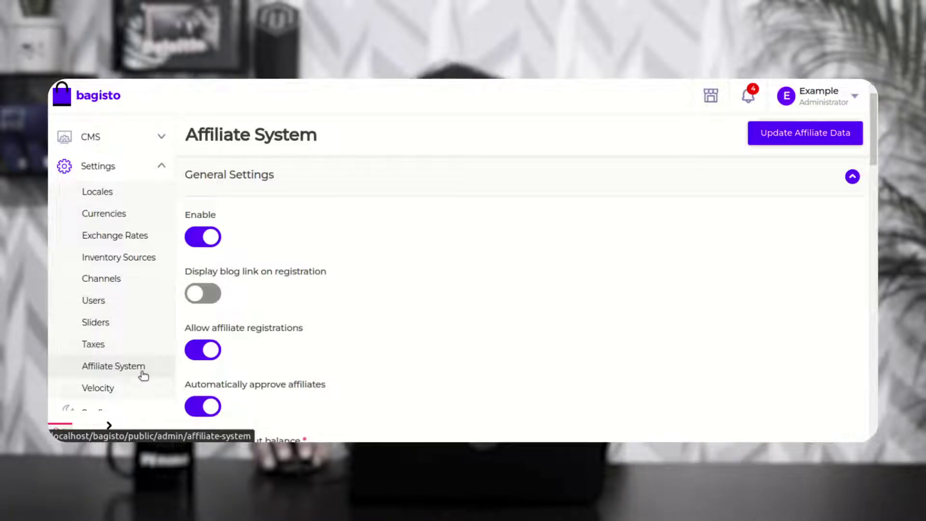
{"action": "left_click", "coordinate": [134, 371]}
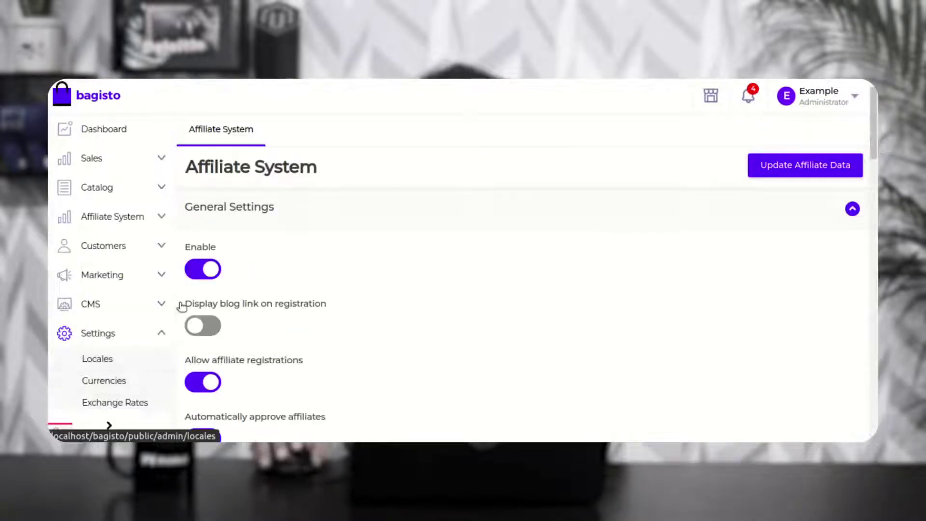
Collapse the General Settings, Payment Information, Manage Affiliate General Commission Rates and Affiliate Program Terms sections, and re-expand General Settings
{"action": "left_click", "coordinate": [233, 214]}
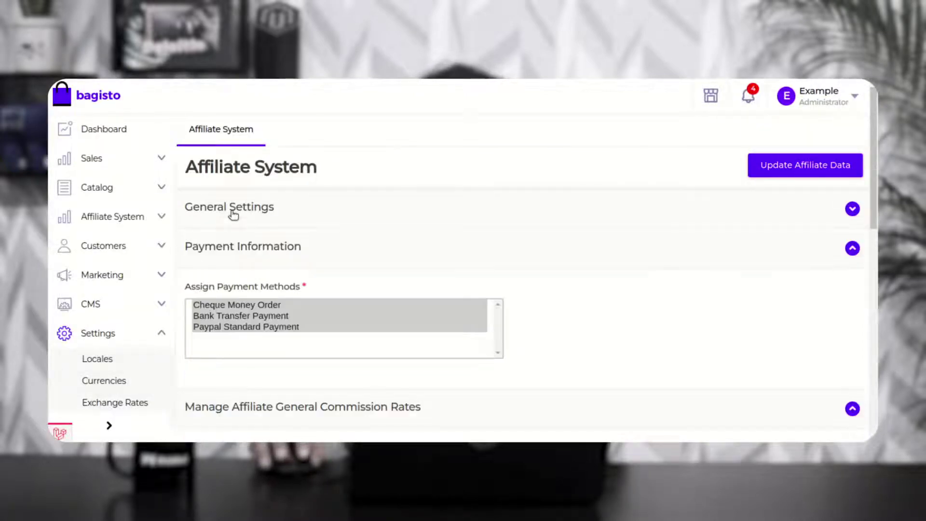
{"action": "left_click", "coordinate": [237, 251]}
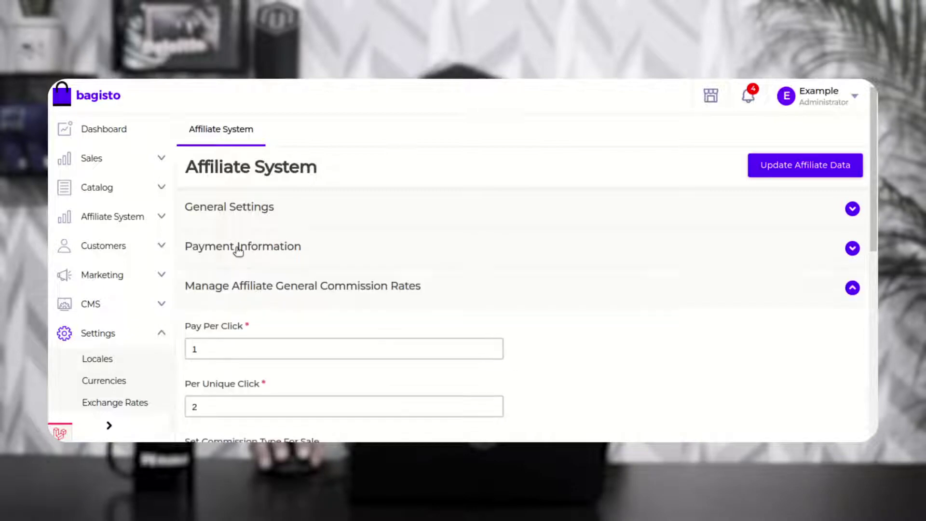
{"action": "left_click", "coordinate": [238, 289]}
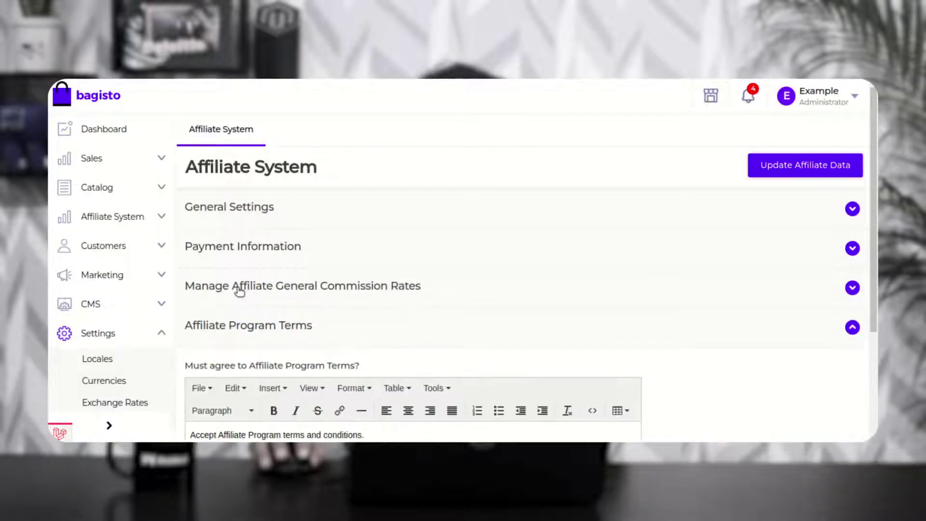
{"action": "left_click", "coordinate": [236, 329]}
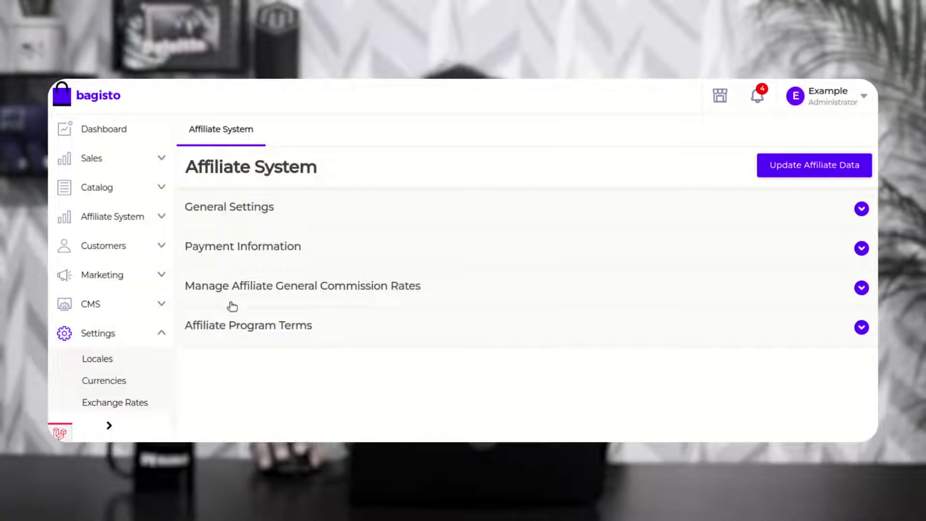
{"action": "left_click", "coordinate": [241, 214]}
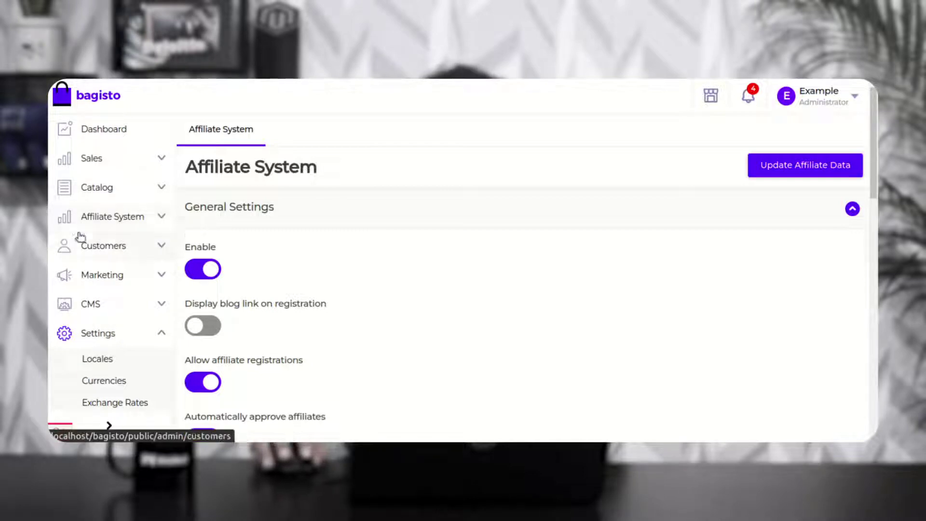
Disable the affiliate system and update the affiliate data, and save it again with the system re-enabled
{"action": "left_click", "coordinate": [203, 269]}
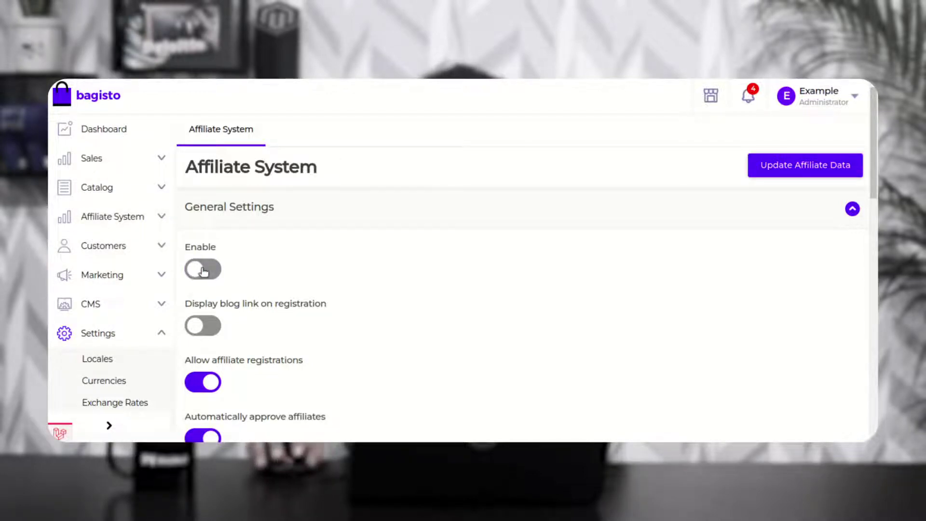
{"action": "left_click", "coordinate": [749, 154]}
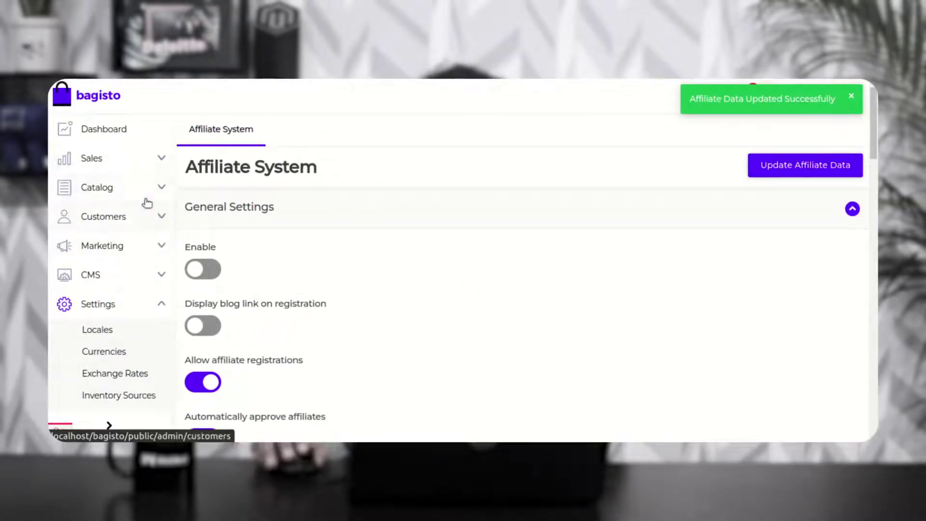
{"action": "left_click", "coordinate": [203, 269]}
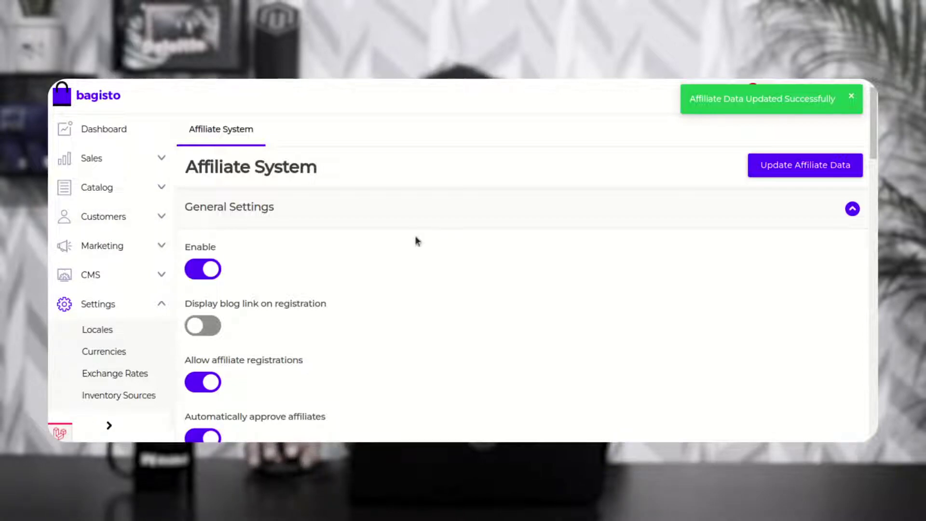
{"action": "left_click", "coordinate": [803, 168]}
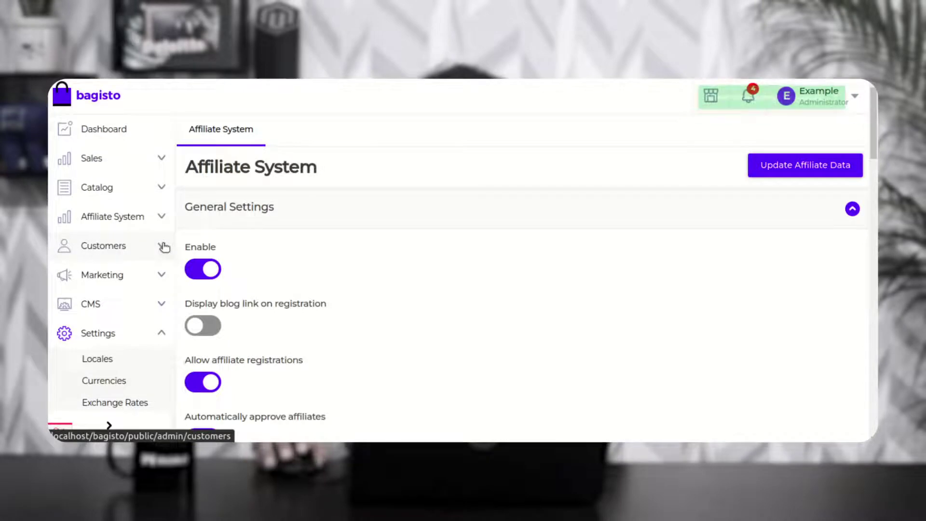
Check the affiliate user list and return to the Affiliate System settings
{"action": "left_click", "coordinate": [161, 221]}
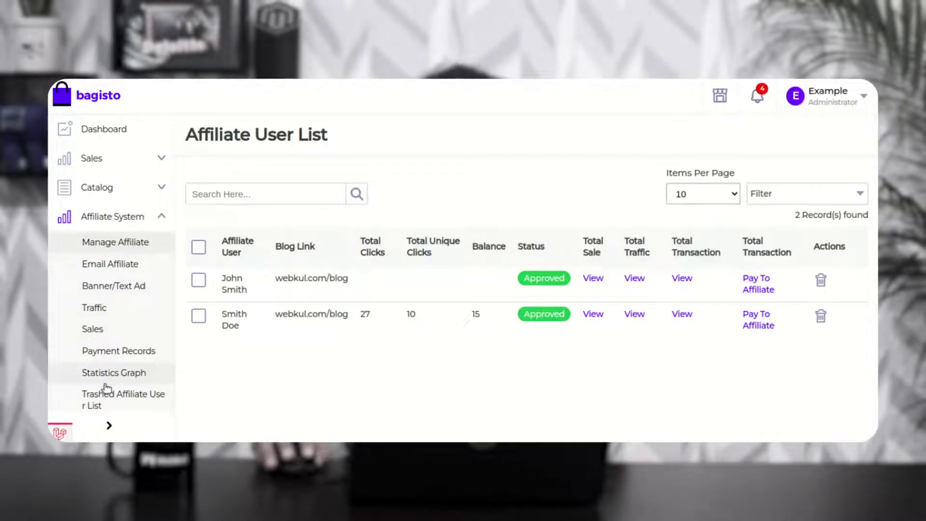
{"action": "scroll", "coordinate": [119, 341], "scroll_direction": "down", "scroll_amount": 1}
{"action": "scroll", "coordinate": [119, 339], "scroll_direction": "down", "scroll_amount": 3}
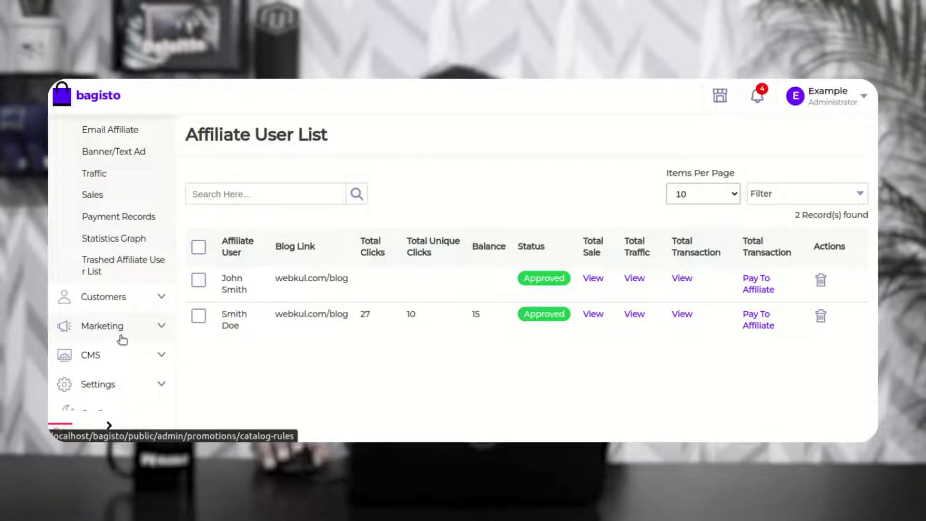
{"action": "left_click", "coordinate": [158, 391]}
{"action": "scroll", "coordinate": [161, 385], "scroll_direction": "down", "scroll_amount": 4}
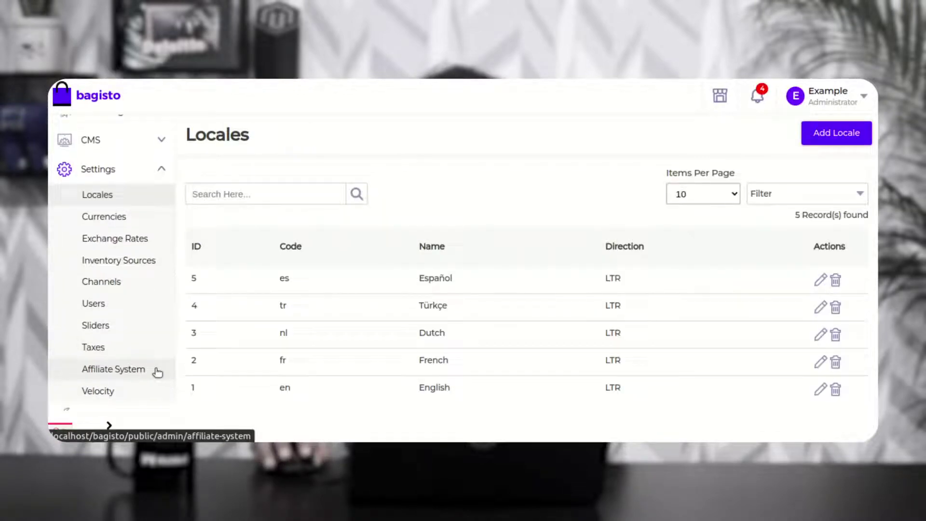
{"action": "left_click", "coordinate": [145, 368]}
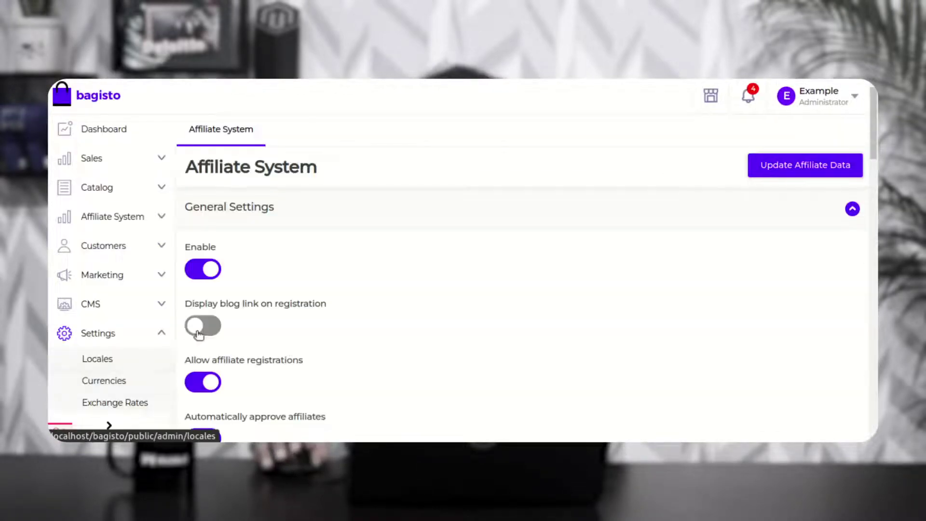
Enable displaying the blog link on registration and update the affiliate data
{"action": "scroll", "coordinate": [211, 323], "scroll_direction": "down", "scroll_amount": 2}
{"action": "scroll", "coordinate": [211, 322], "scroll_direction": "up", "scroll_amount": 2}
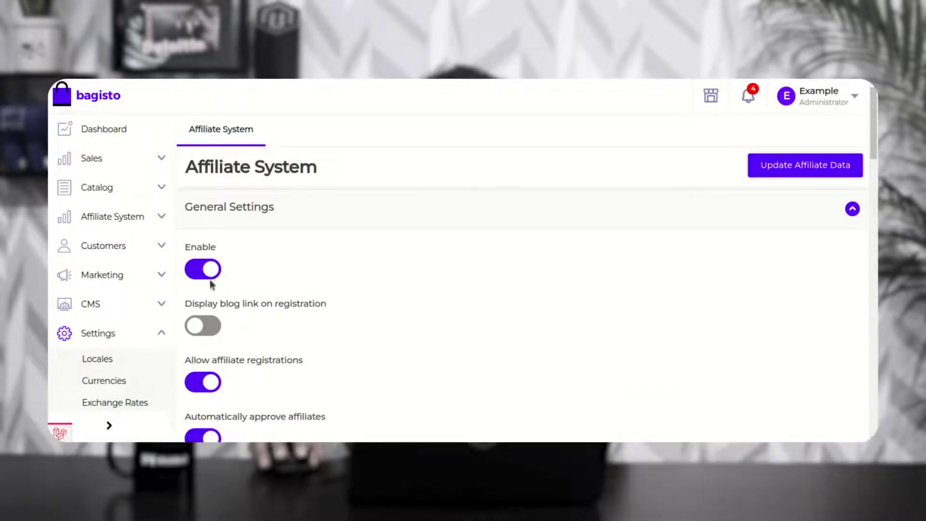
{"action": "left_click", "coordinate": [210, 324]}
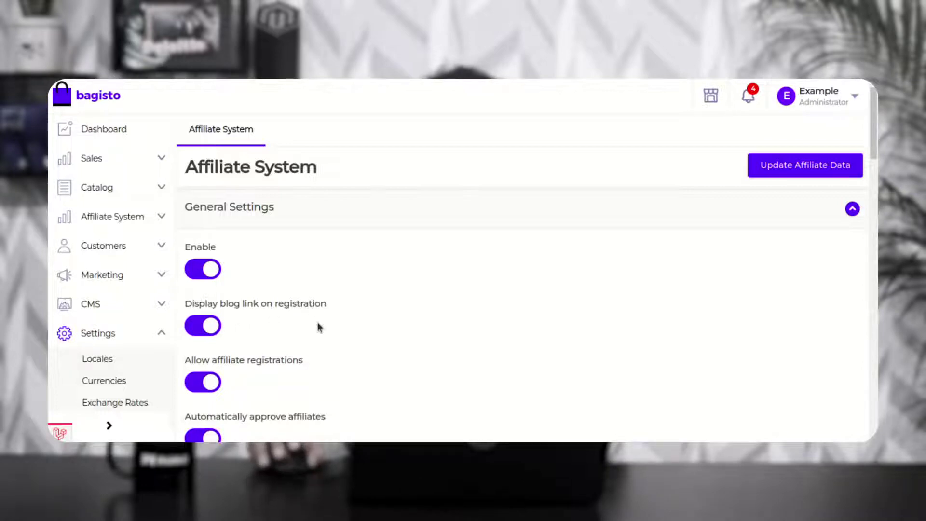
{"action": "left_click", "coordinate": [806, 167]}
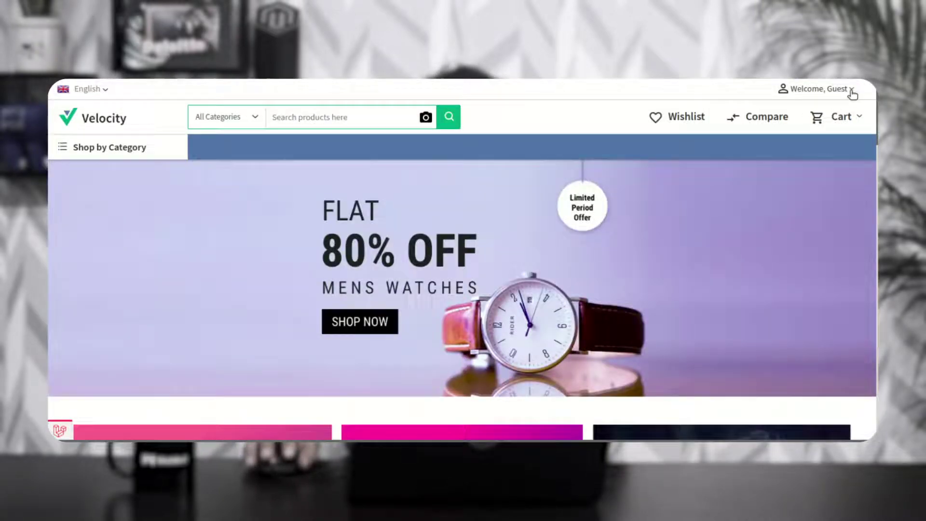
Open the customer sign-up form on the Velocity storefront and check its Blog URL field
{"action": "left_click", "coordinate": [853, 92]}
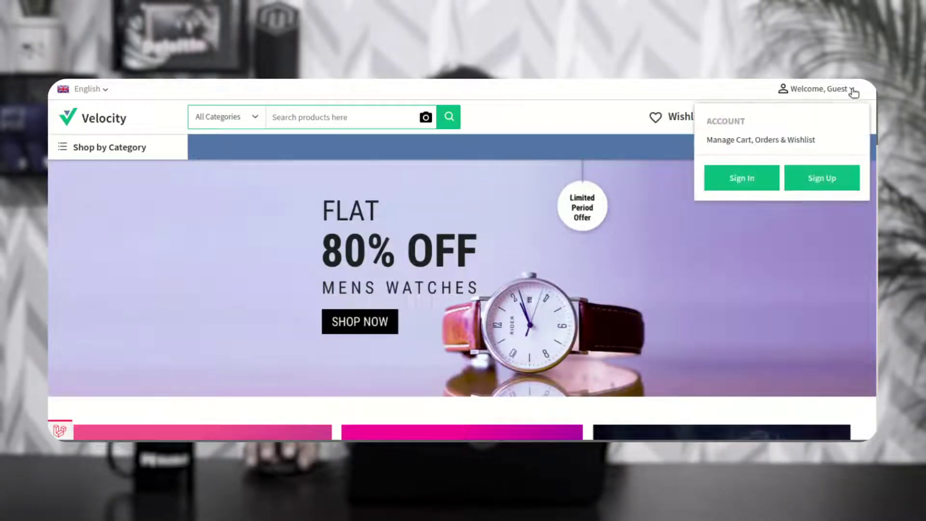
{"action": "left_click", "coordinate": [818, 178]}
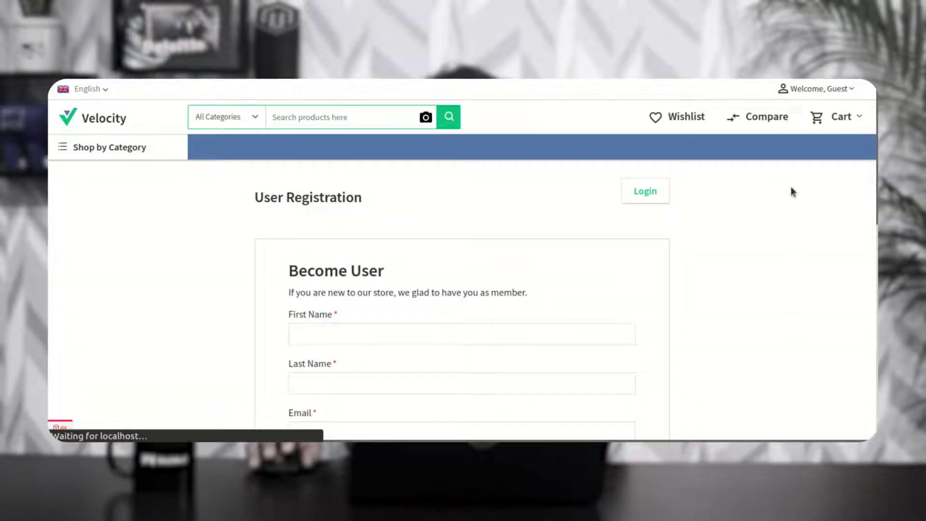
{"action": "scroll", "coordinate": [451, 329], "scroll_direction": "down", "scroll_amount": 6}
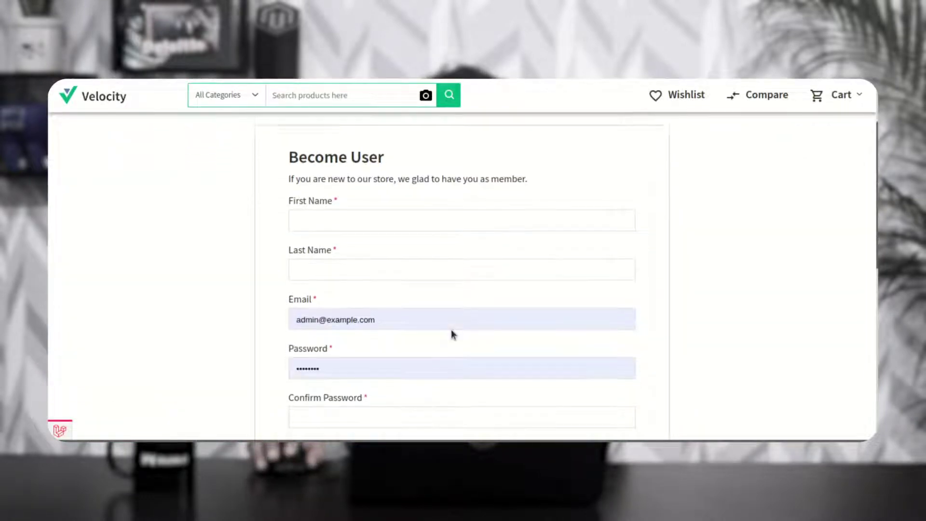
{"action": "scroll", "coordinate": [455, 328], "scroll_direction": "down", "scroll_amount": 1}
{"action": "left_click", "coordinate": [323, 258]}
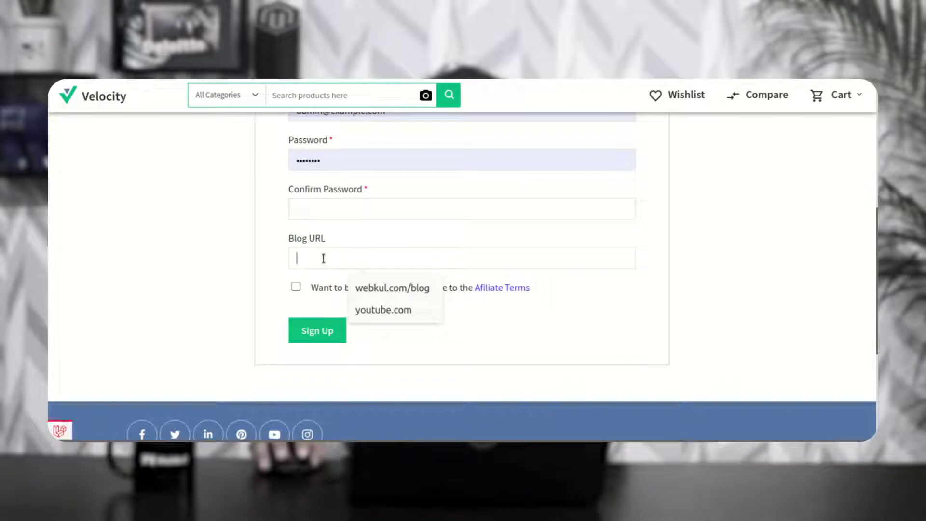
{"action": "left_click", "coordinate": [303, 305]}
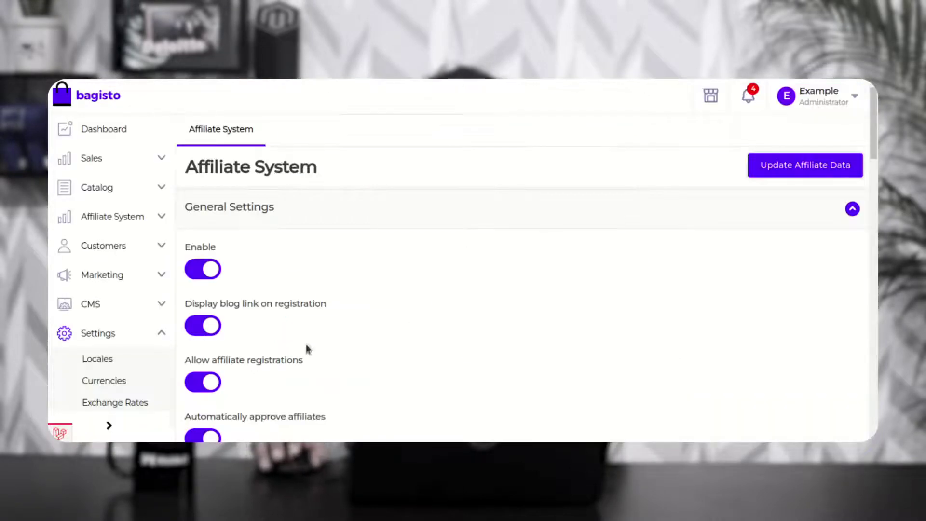
Review the affiliate registration options in the Bagisto admin General Settings and disable automatic approval of affiliates
{"action": "scroll", "coordinate": [208, 342], "scroll_direction": "down", "scroll_amount": 2}
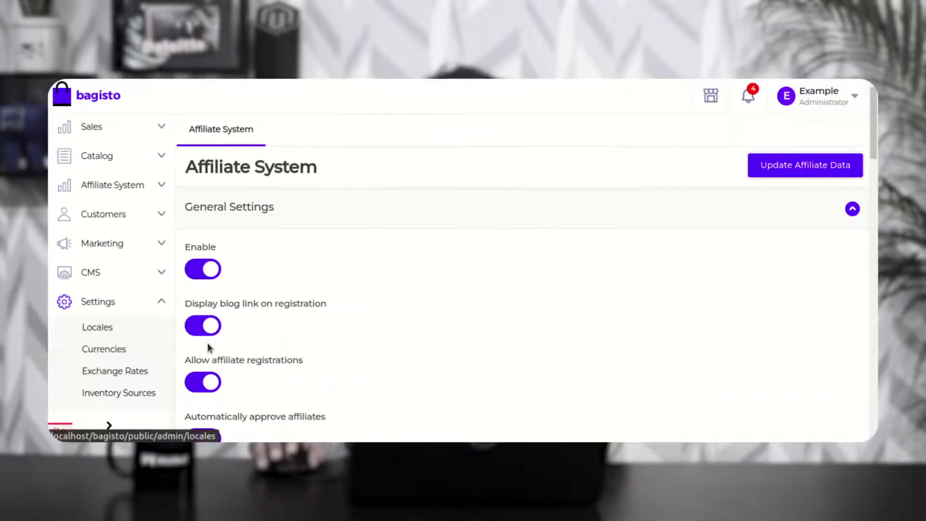
{"action": "scroll", "coordinate": [250, 298], "scroll_direction": "down", "scroll_amount": 1}
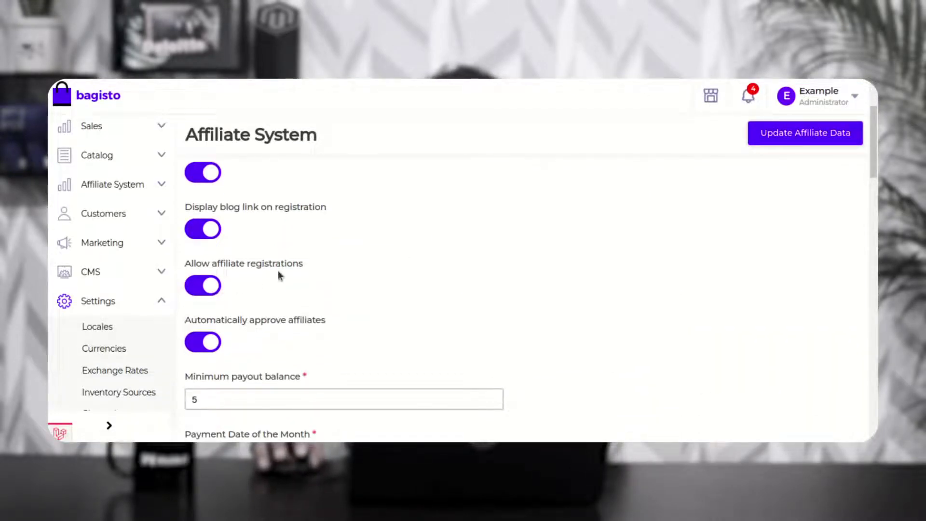
{"action": "scroll", "coordinate": [213, 292], "scroll_direction": "up", "scroll_amount": 1}
{"action": "scroll", "coordinate": [232, 324], "scroll_direction": "down", "scroll_amount": 2}
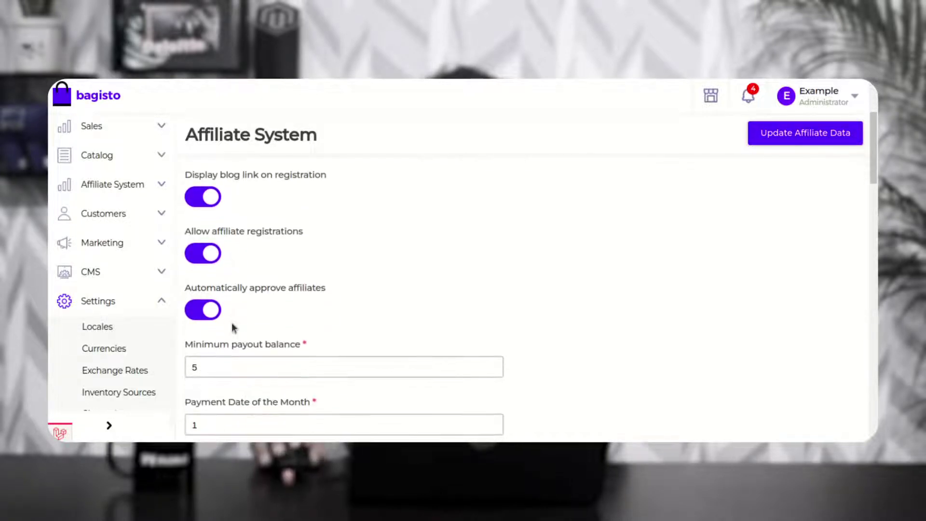
{"action": "left_click_drag", "start_coordinate": [192, 288], "coordinate": [296, 297]}
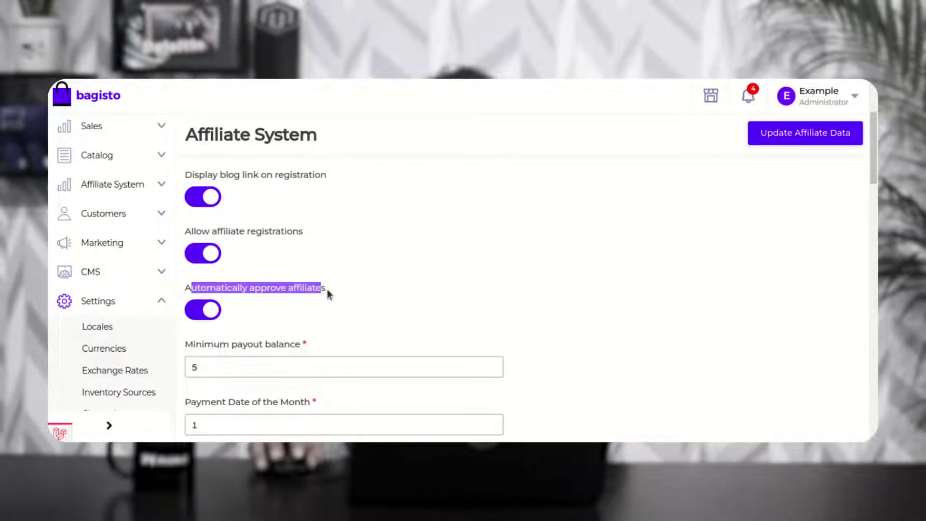
{"action": "left_click", "coordinate": [205, 316]}
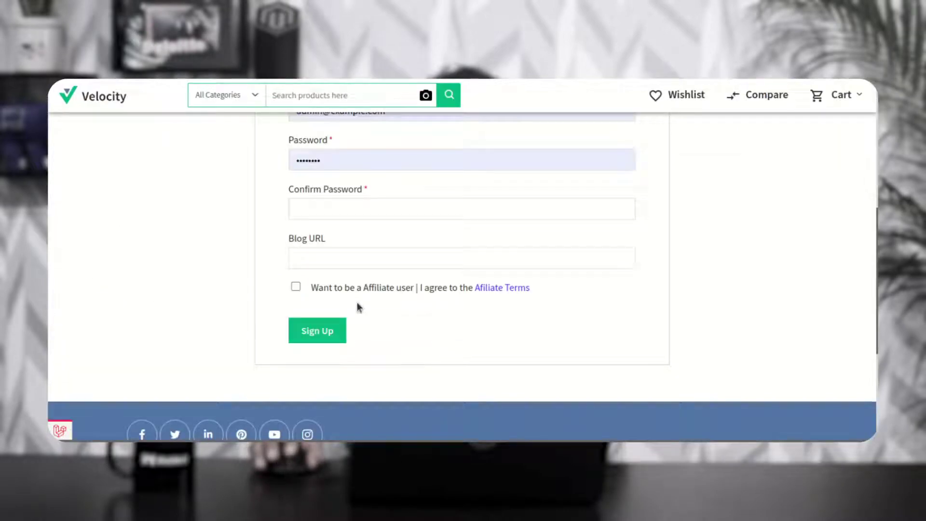
Examine the storefront registration form's fields, including the Blog URL and the affiliate terms checkbox
{"action": "scroll", "coordinate": [357, 300], "scroll_direction": "up", "scroll_amount": 2}
{"action": "scroll", "coordinate": [356, 300], "scroll_direction": "down", "scroll_amount": 1}
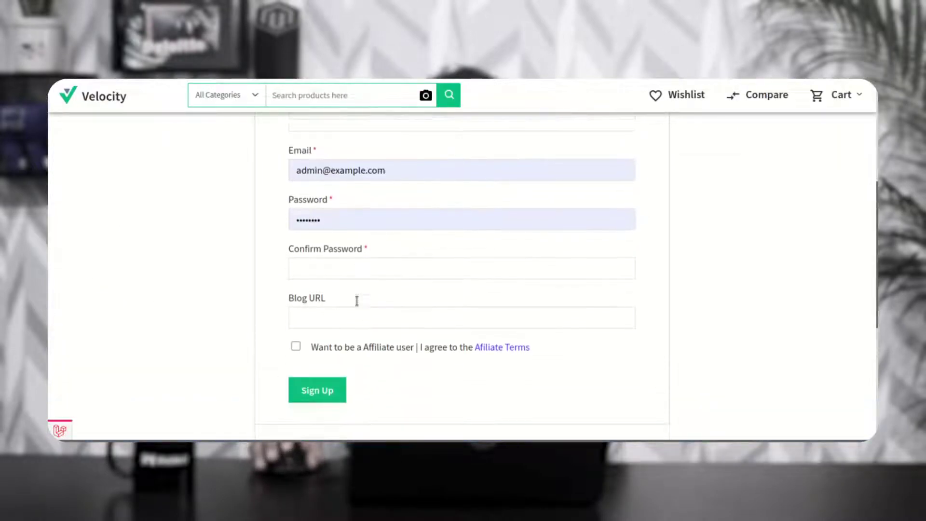
{"action": "scroll", "coordinate": [357, 301], "scroll_direction": "down", "scroll_amount": 1}
{"action": "scroll", "coordinate": [355, 306], "scroll_direction": "up", "scroll_amount": 4}
{"action": "scroll", "coordinate": [369, 285], "scroll_direction": "down", "scroll_amount": 2}
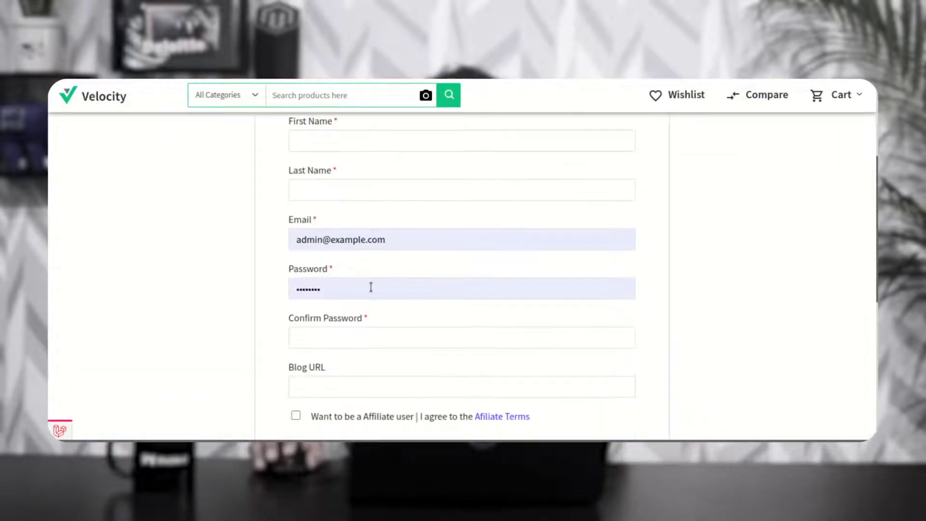
{"action": "scroll", "coordinate": [371, 286], "scroll_direction": "down", "scroll_amount": 2}
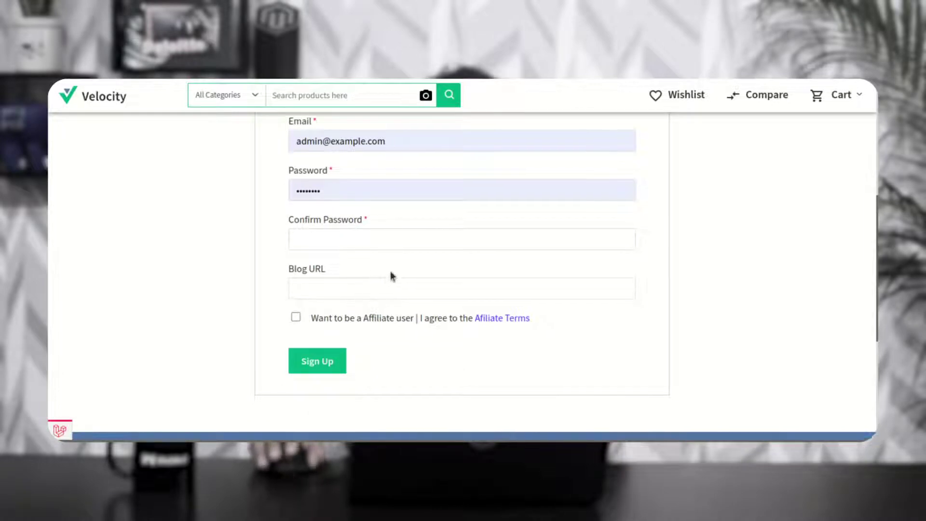
{"action": "scroll", "coordinate": [391, 276], "scroll_direction": "down", "scroll_amount": 1}
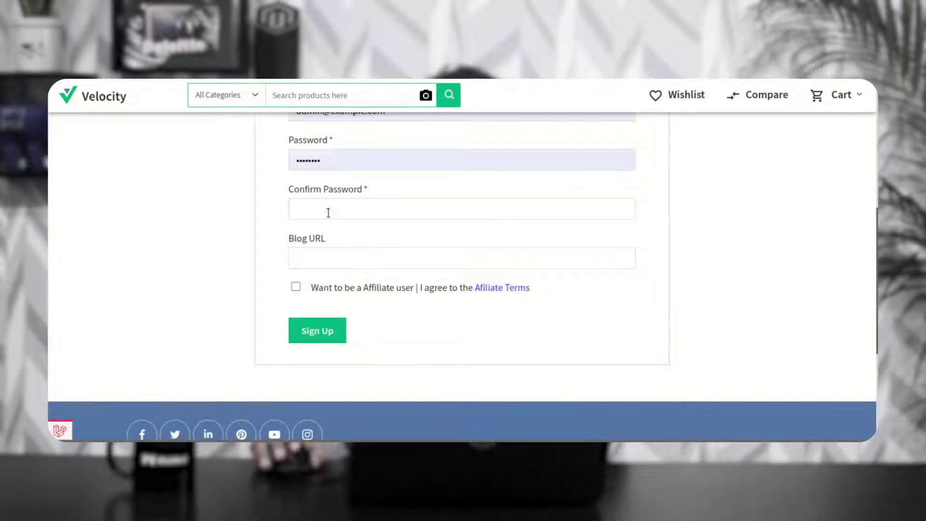
{"action": "scroll", "coordinate": [323, 221], "scroll_direction": "up", "scroll_amount": 4}
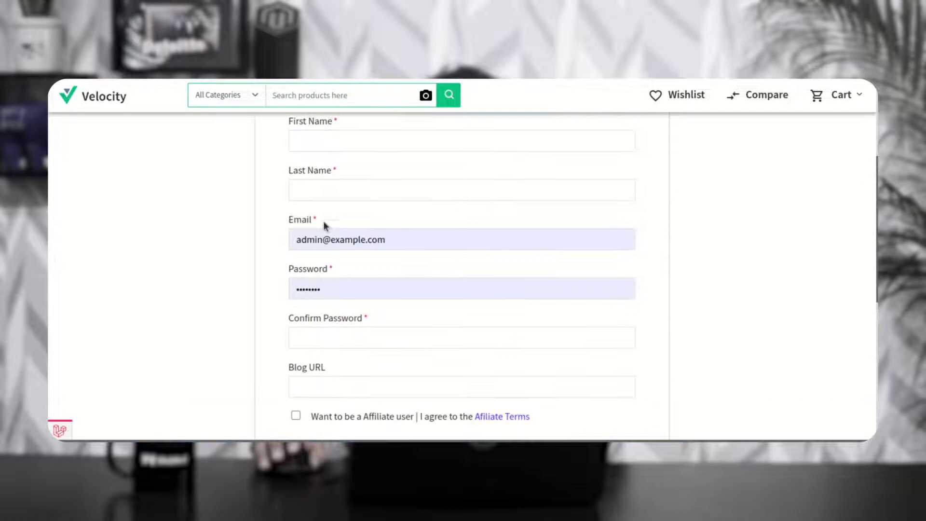
{"action": "scroll", "coordinate": [323, 223], "scroll_direction": "down", "scroll_amount": 1}
{"action": "scroll", "coordinate": [337, 279], "scroll_direction": "down", "scroll_amount": 2}
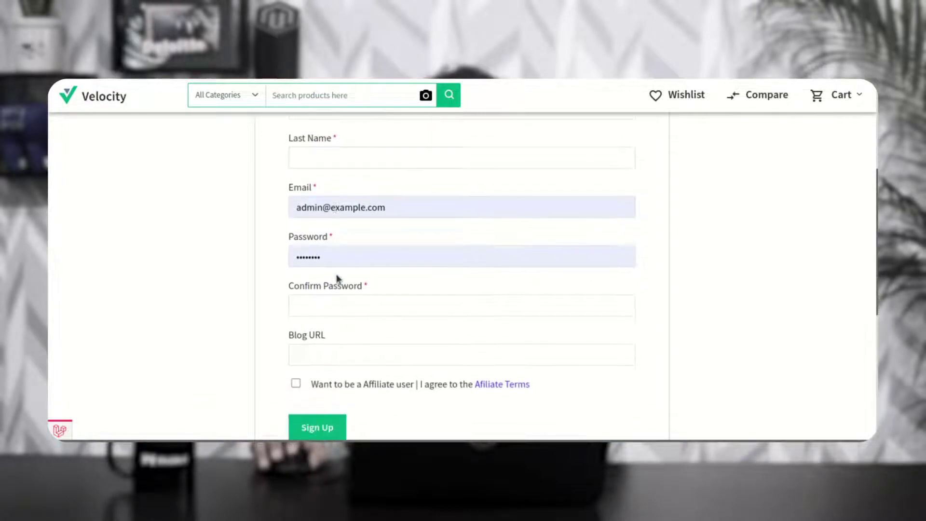
{"action": "scroll", "coordinate": [333, 306], "scroll_direction": "down", "scroll_amount": 1}
{"action": "scroll", "coordinate": [332, 305], "scroll_direction": "down", "scroll_amount": 1}
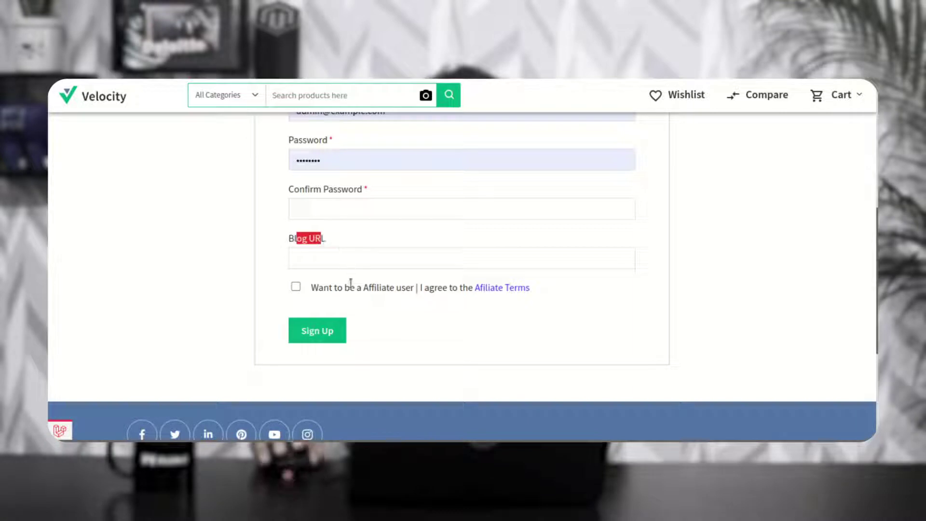
{"action": "scroll", "coordinate": [323, 297], "scroll_direction": "down", "scroll_amount": 1}
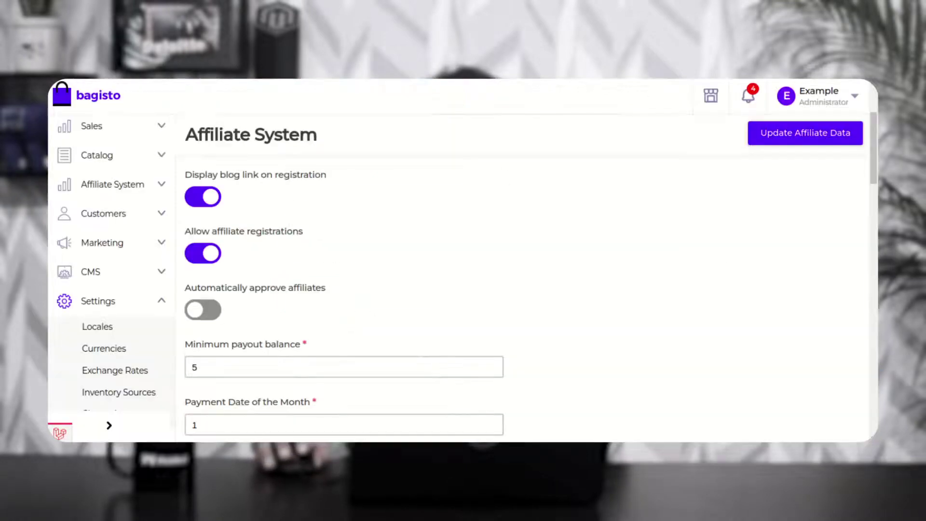
Enable automatic approval of affiliates in the Bagisto admin General Settings and update the affiliate data
{"action": "left_click_drag", "start_coordinate": [230, 293], "coordinate": [316, 289]}
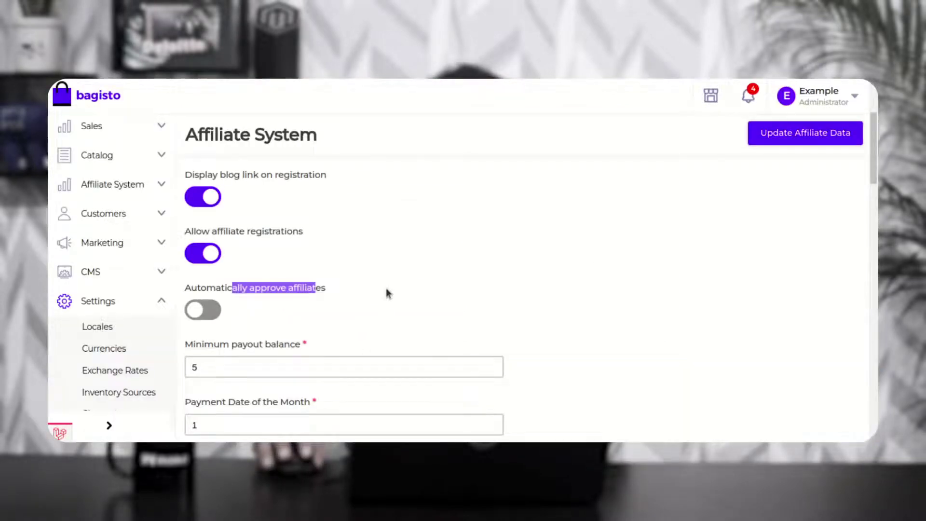
{"action": "left_click", "coordinate": [368, 289]}
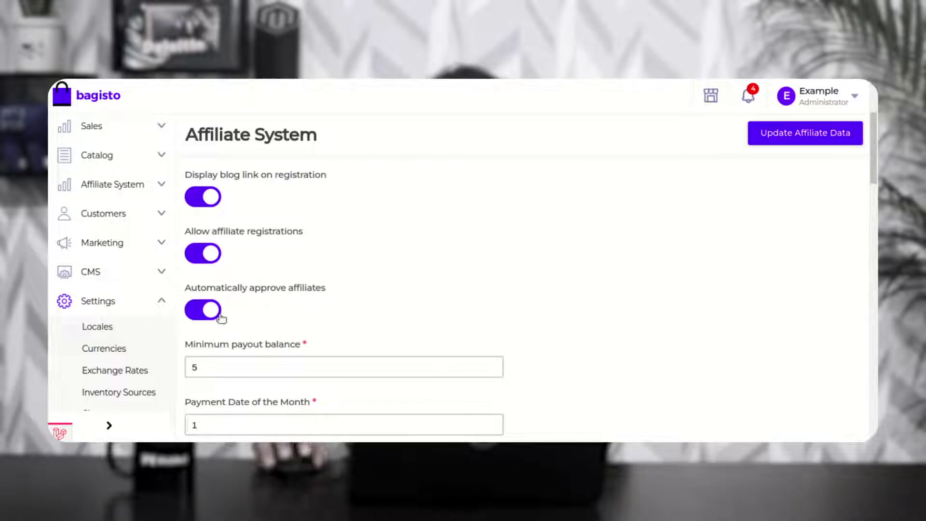
{"action": "left_click_drag", "start_coordinate": [280, 289], "coordinate": [332, 292]}
{"action": "left_click", "coordinate": [350, 293]}
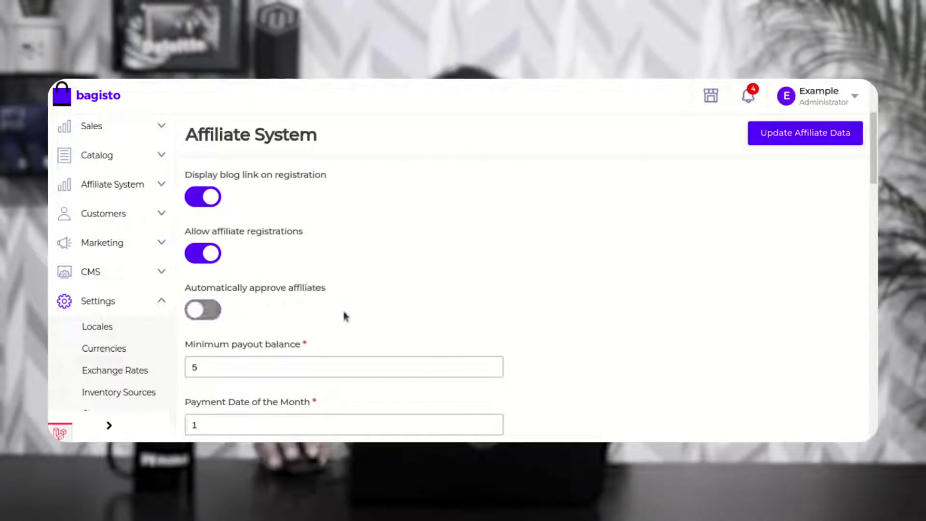
{"action": "left_click", "coordinate": [217, 313]}
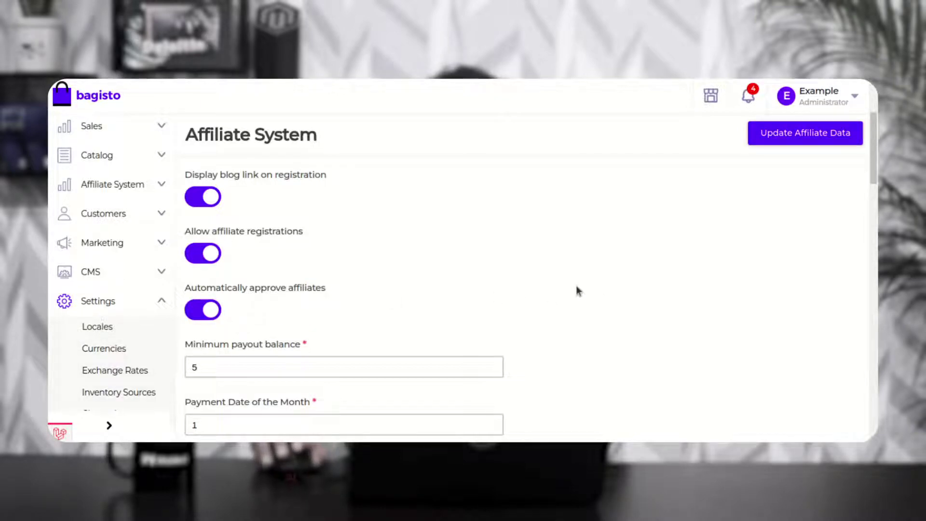
{"action": "left_click", "coordinate": [791, 134]}
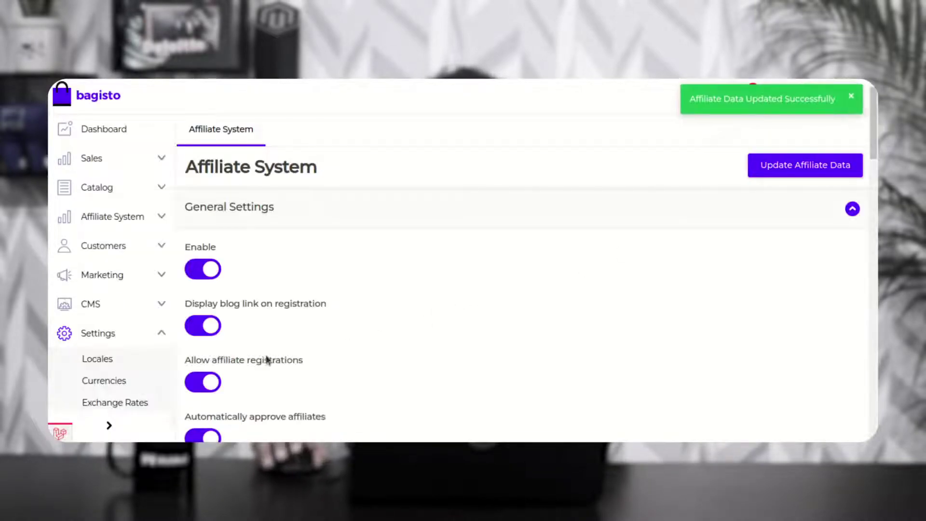
Open the affiliate user list and update the first affiliate's status to Not Approve
{"action": "scroll", "coordinate": [267, 359], "scroll_direction": "down", "scroll_amount": 2}
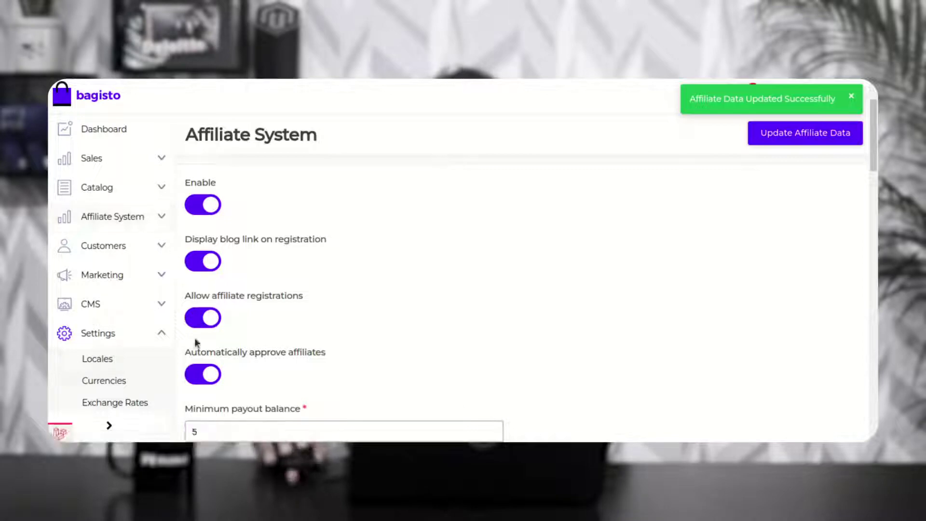
{"action": "left_click", "coordinate": [166, 216]}
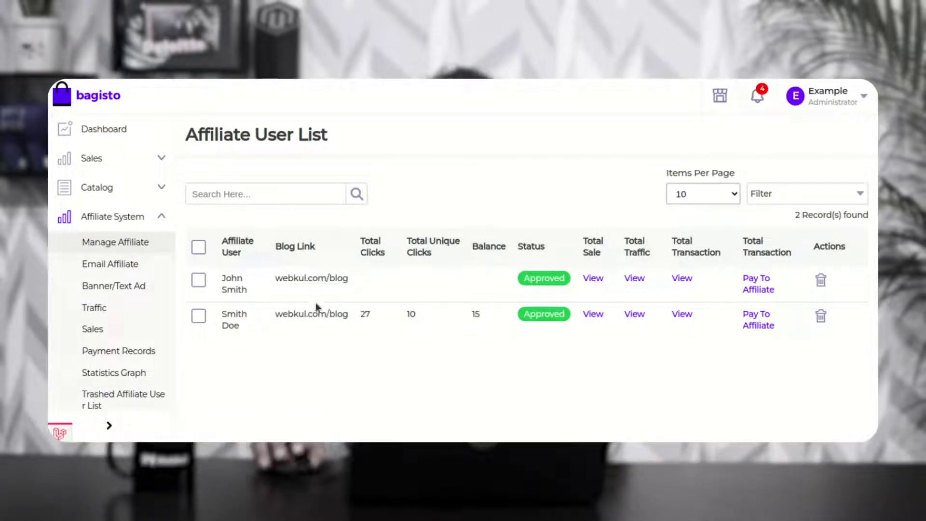
{"action": "left_click", "coordinate": [199, 280]}
{"action": "left_click", "coordinate": [268, 248]}
{"action": "left_click", "coordinate": [271, 265]}
{"action": "left_click", "coordinate": [331, 249]}
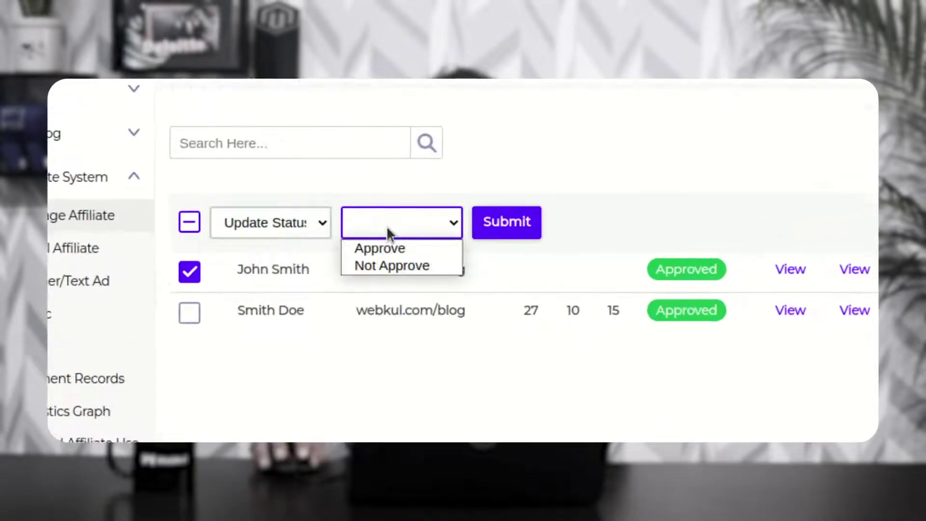
{"action": "left_click", "coordinate": [392, 266]}
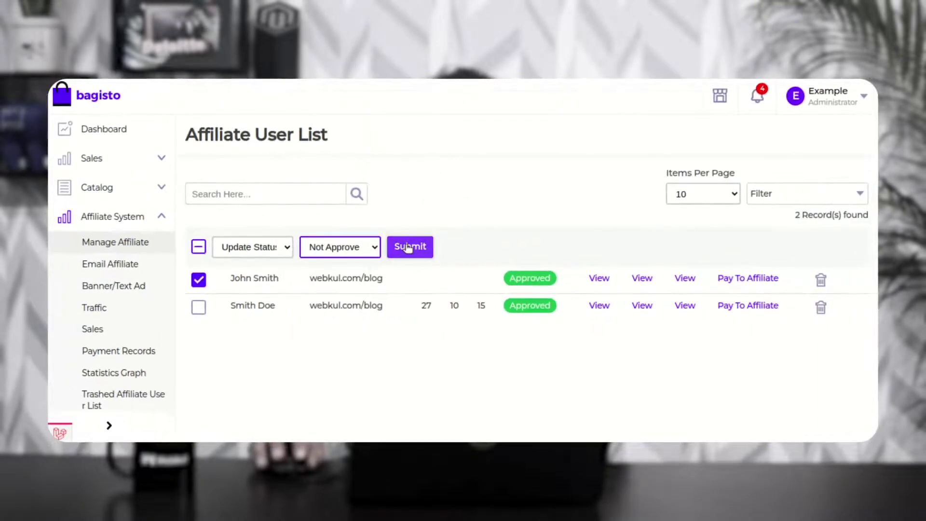
{"action": "left_click", "coordinate": [507, 222]}
{"action": "left_click", "coordinate": [583, 126]}
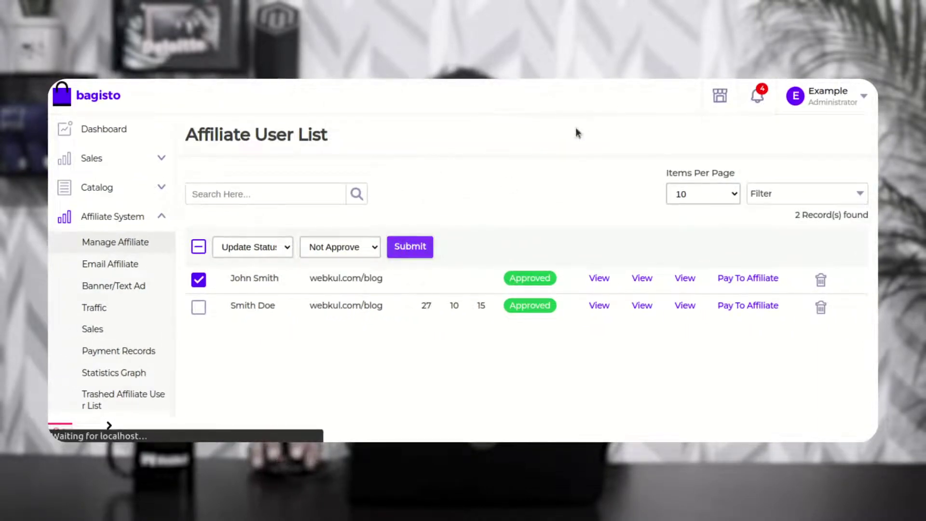
{"action": "left_click_drag", "start_coordinate": [531, 282], "coordinate": [564, 284]}
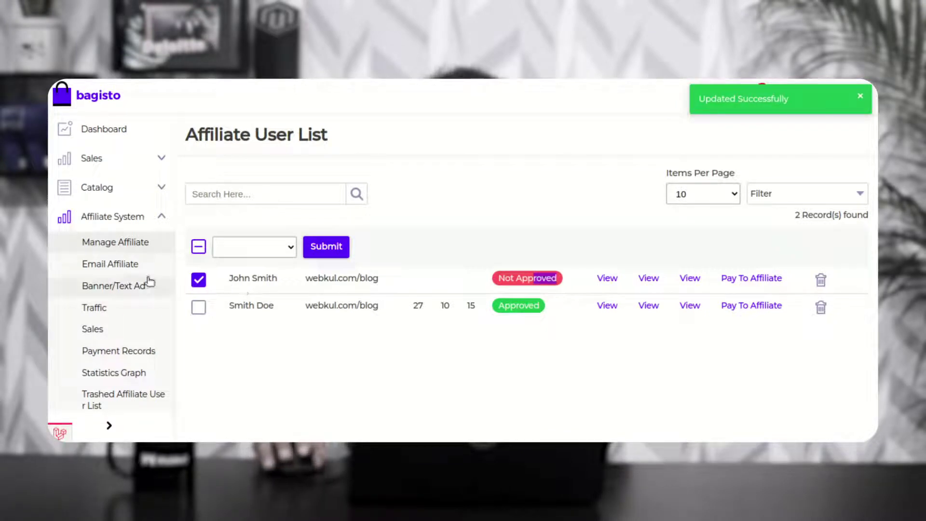
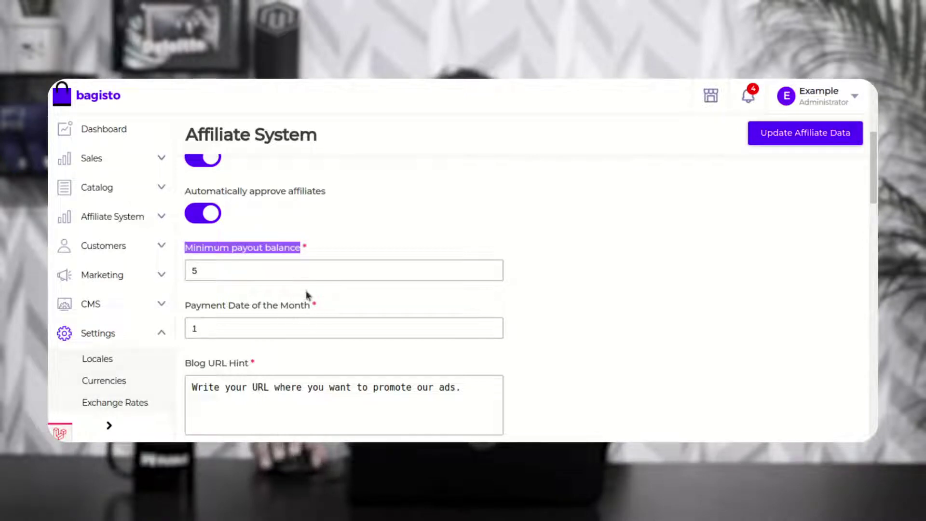
Review the Minimum payout balance, Payment Date of the Month and Blog URL Hint settings of the affiliate system
{"action": "scroll", "coordinate": [307, 299], "scroll_direction": "down", "scroll_amount": 2}
{"action": "left_click_drag", "start_coordinate": [196, 246], "coordinate": [313, 246]}
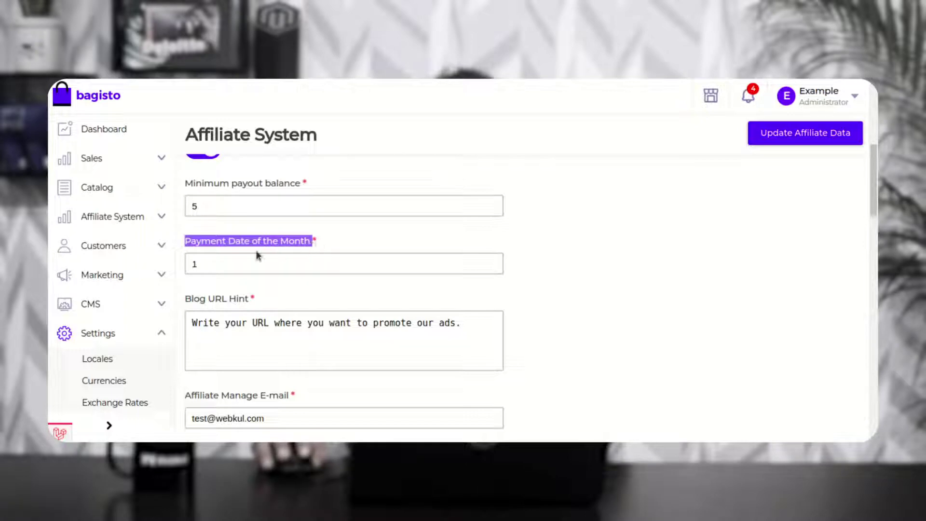
{"action": "left_click", "coordinate": [325, 247]}
{"action": "left_click", "coordinate": [213, 266]}
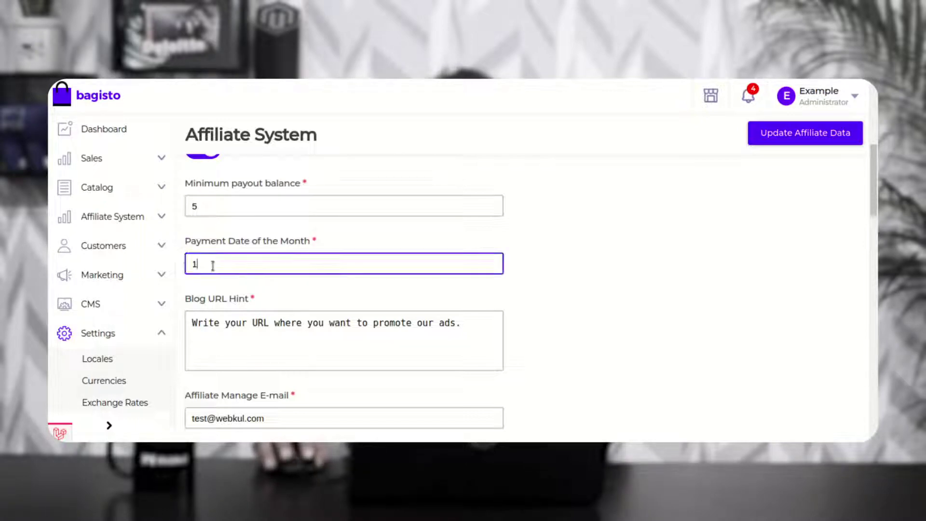
{"action": "left_click_drag", "start_coordinate": [188, 244], "coordinate": [303, 245]}
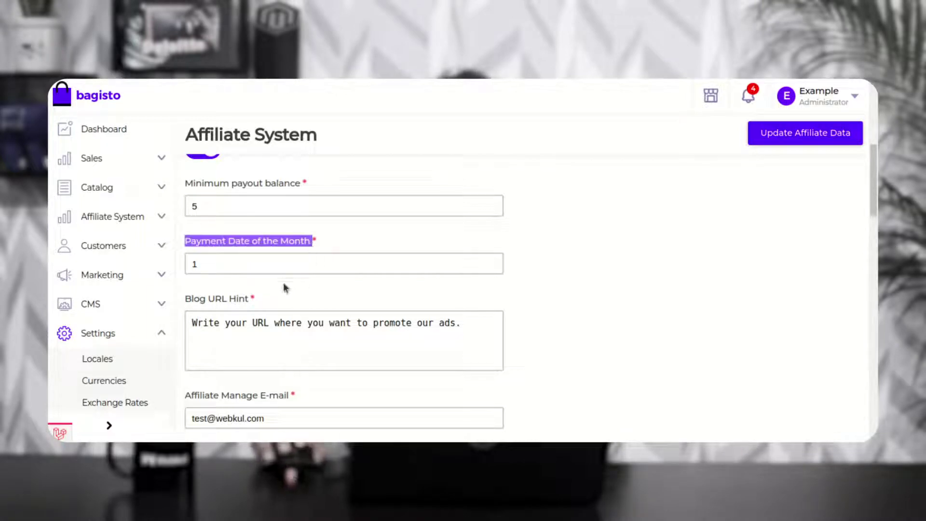
{"action": "left_click_drag", "start_coordinate": [188, 299], "coordinate": [192, 323]}
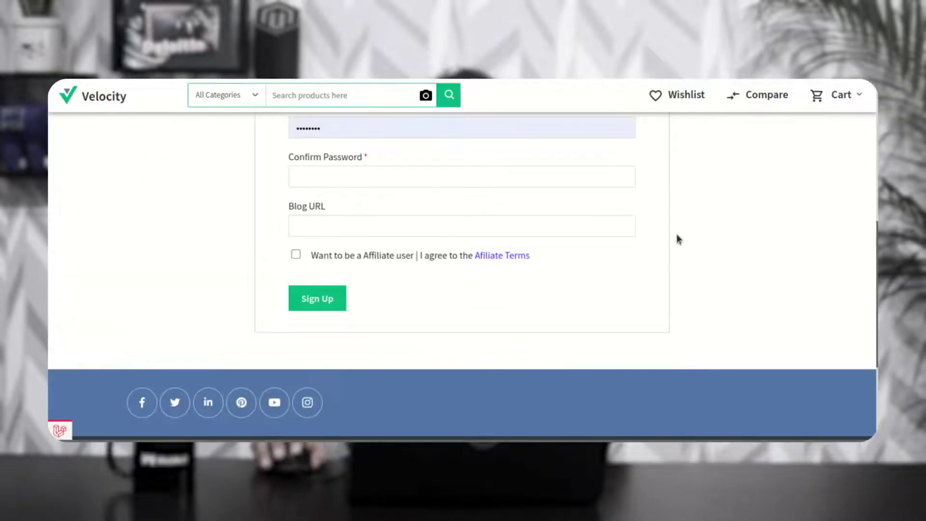
Sign in to the Velocity storefront with the affiliate customer's saved e-mail and password, and dismiss the saved-password warning
{"action": "scroll", "coordinate": [676, 237], "scroll_direction": "up", "scroll_amount": 10}
{"action": "left_click", "coordinate": [839, 91]}
{"action": "left_click", "coordinate": [748, 181]}
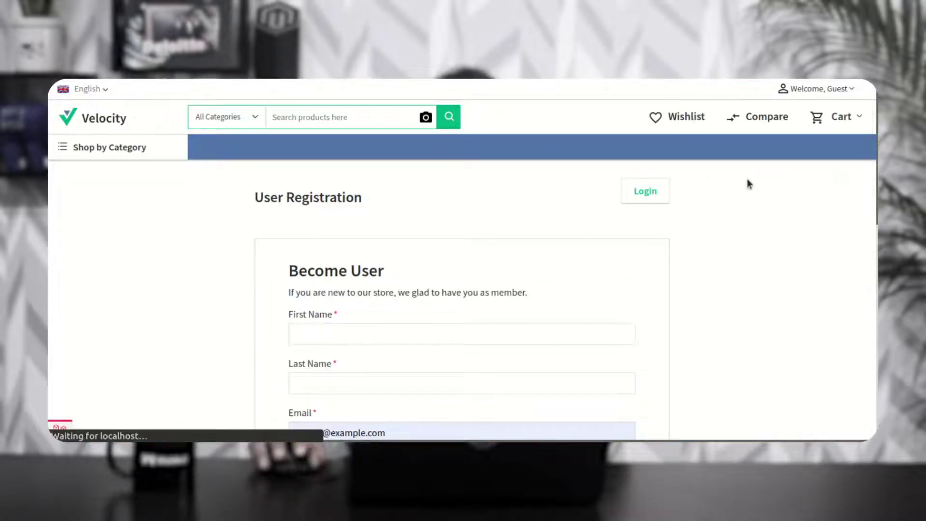
{"action": "scroll", "coordinate": [583, 251], "scroll_direction": "down", "scroll_amount": 5}
{"action": "left_click", "coordinate": [380, 263]}
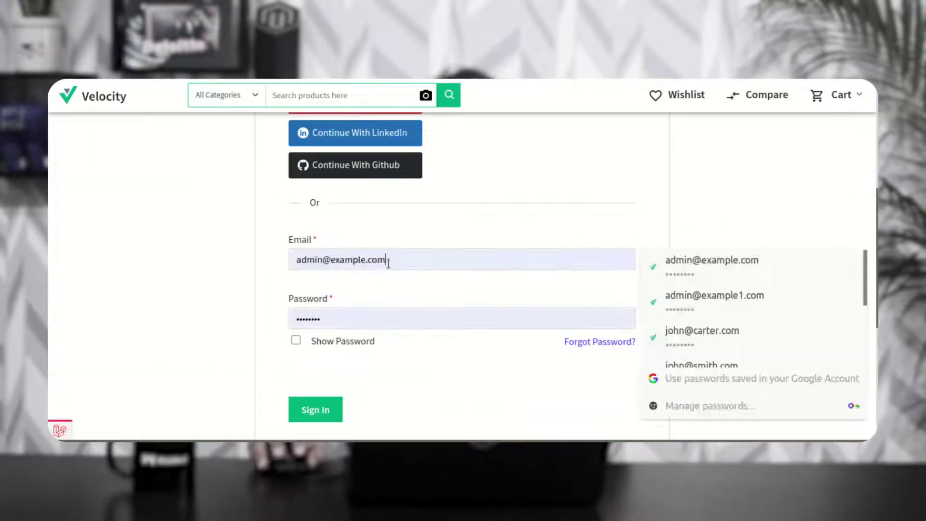
{"action": "scroll", "coordinate": [707, 352], "scroll_direction": "down", "scroll_amount": 2}
{"action": "left_click", "coordinate": [713, 343]}
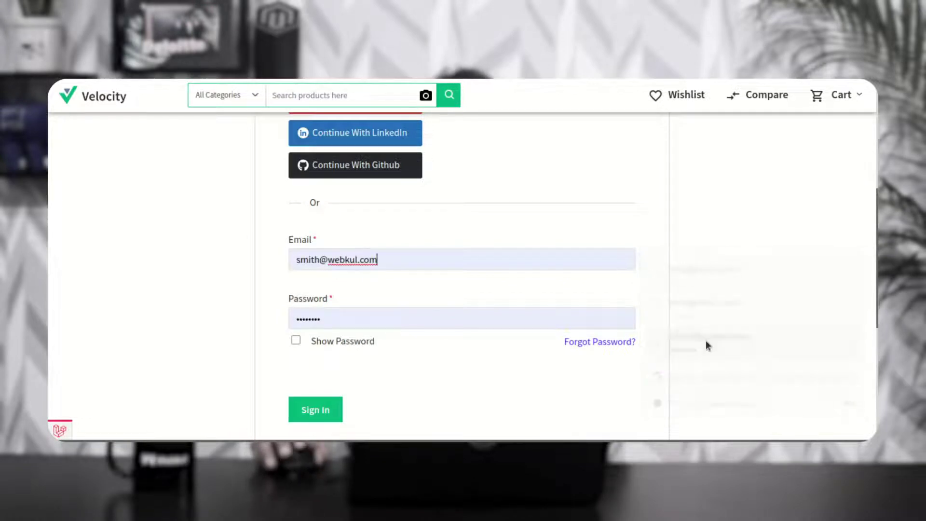
{"action": "left_click", "coordinate": [322, 409]}
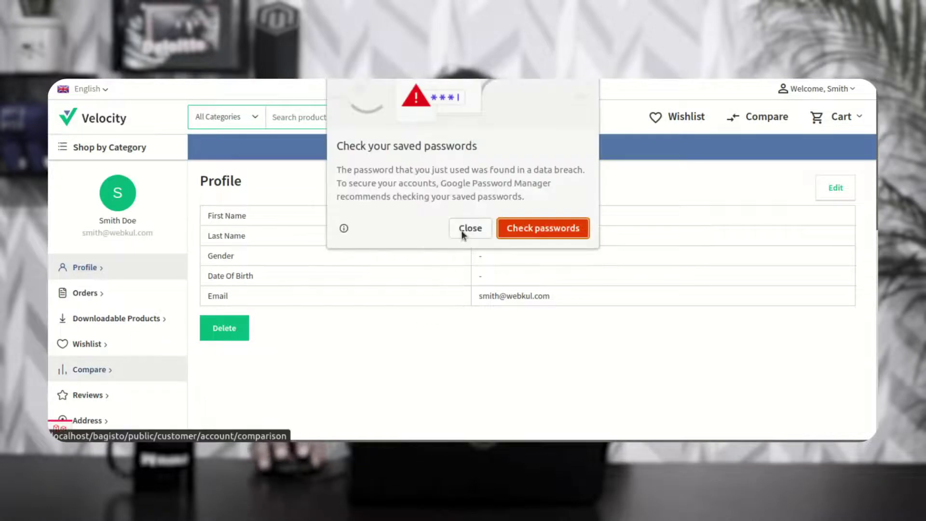
{"action": "left_click", "coordinate": [470, 228]}
Open the affiliate's Blog URL page and compare its hint text with the Blog URL Hint in the Bagisto admin settings
{"action": "scroll", "coordinate": [288, 344], "scroll_direction": "down", "scroll_amount": 7}
{"action": "left_click", "coordinate": [119, 335]}
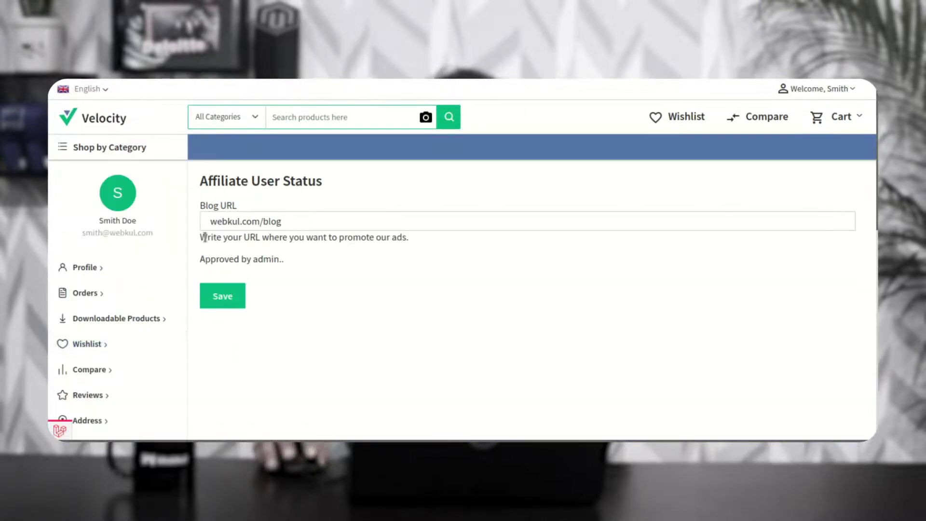
{"action": "left_click_drag", "start_coordinate": [206, 236], "coordinate": [411, 248]}
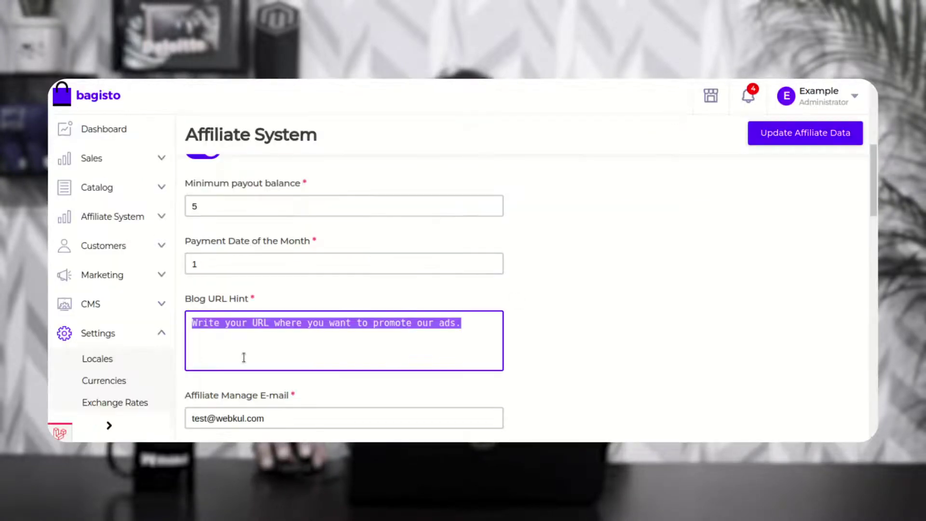
{"action": "left_click", "coordinate": [227, 346]}
{"action": "left_click_drag", "start_coordinate": [192, 323], "coordinate": [462, 323]}
Check the Minimum payout balance and Payment Date of the Month settings against the affiliate's storefront Summary page
{"action": "left_click_drag", "start_coordinate": [195, 188], "coordinate": [296, 186]}
{"action": "left_click_drag", "start_coordinate": [202, 244], "coordinate": [308, 245]}
{"action": "scroll", "coordinate": [486, 275], "scroll_direction": "down", "scroll_amount": 2}
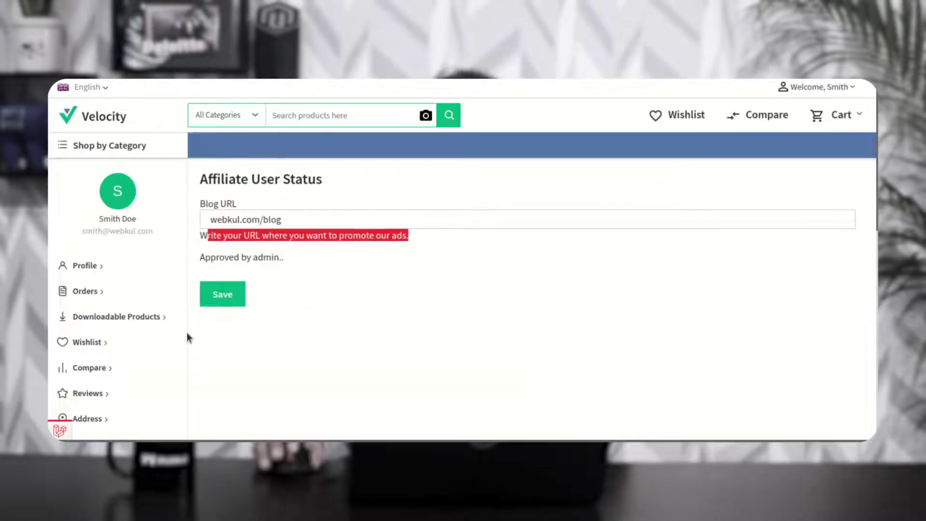
{"action": "scroll", "coordinate": [169, 340], "scroll_direction": "down", "scroll_amount": 4}
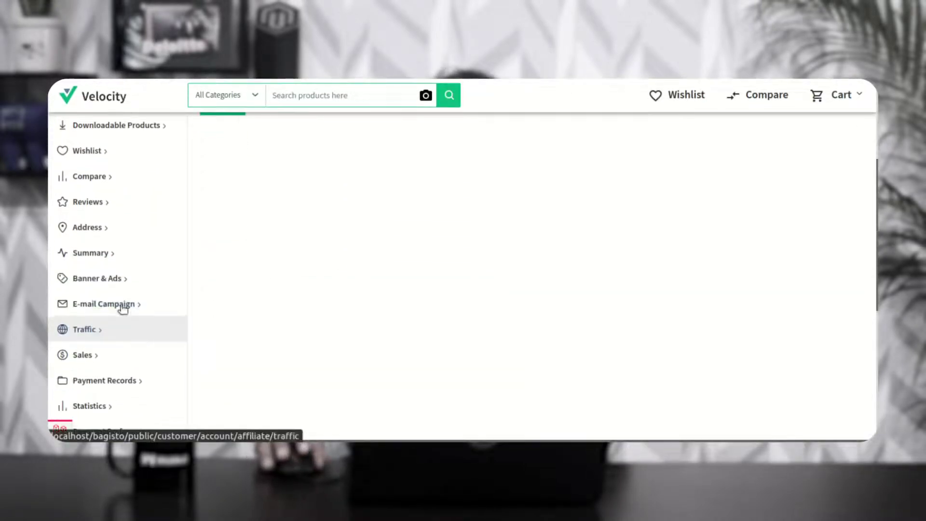
{"action": "left_click", "coordinate": [111, 253]}
{"action": "scroll", "coordinate": [344, 385], "scroll_direction": "down", "scroll_amount": 3}
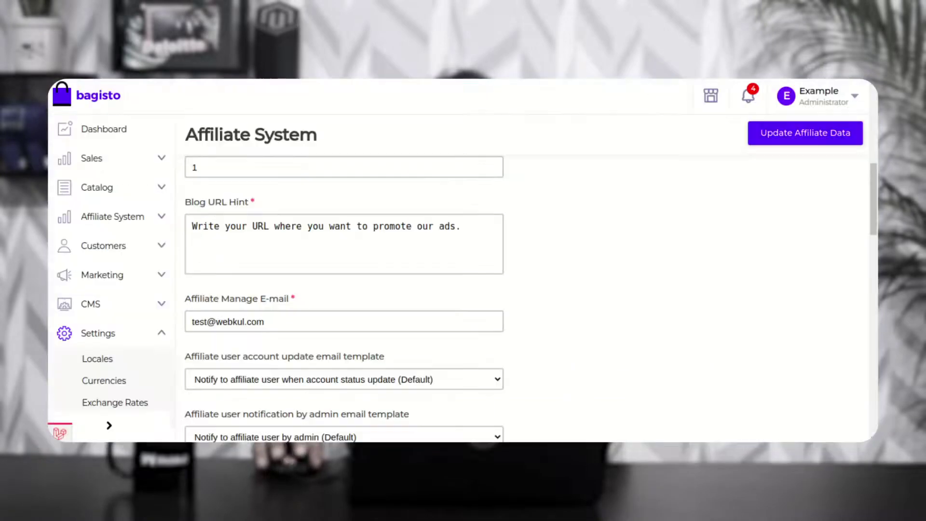
Examine the Affiliate Manage E-mail setting in the Bagisto admin affiliate settings
{"action": "scroll", "coordinate": [370, 269], "scroll_direction": "down", "scroll_amount": 2}
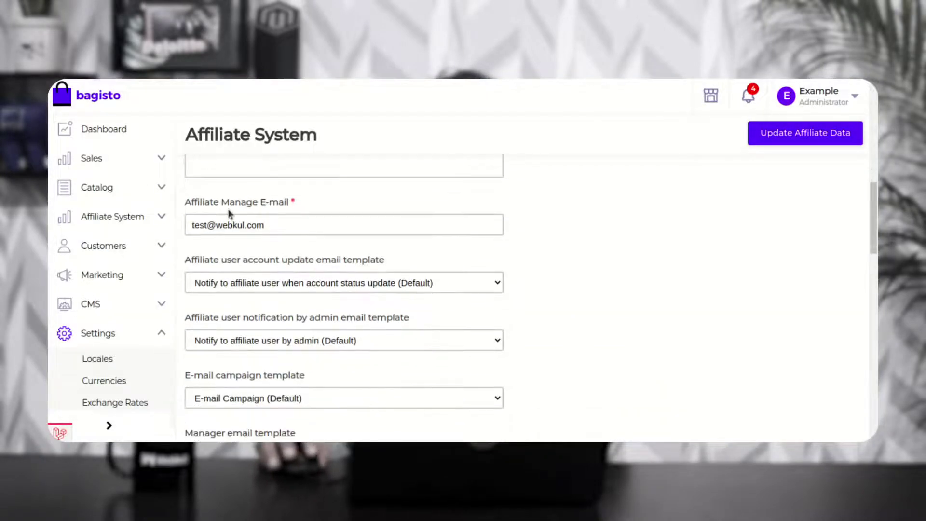
{"action": "left_click_drag", "start_coordinate": [192, 202], "coordinate": [279, 205]}
{"action": "left_click", "coordinate": [279, 203]}
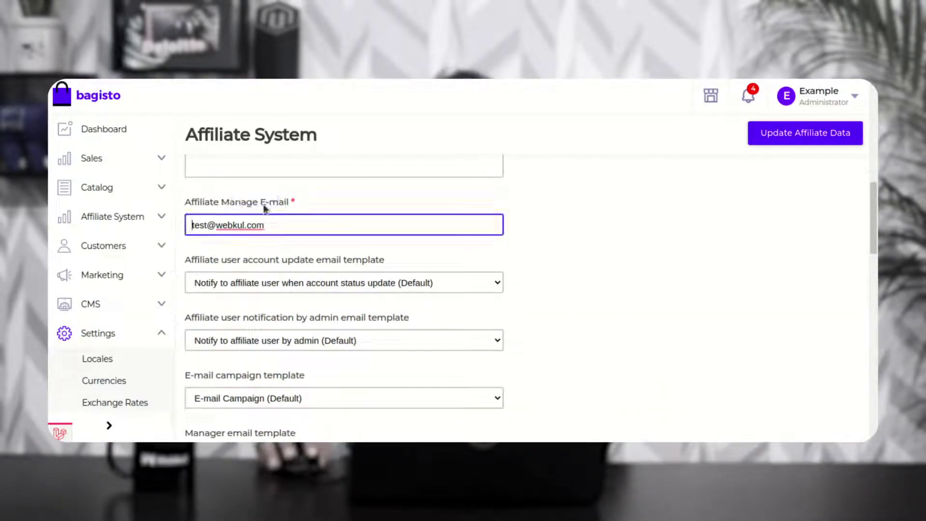
{"action": "left_click_drag", "start_coordinate": [192, 202], "coordinate": [268, 203]}
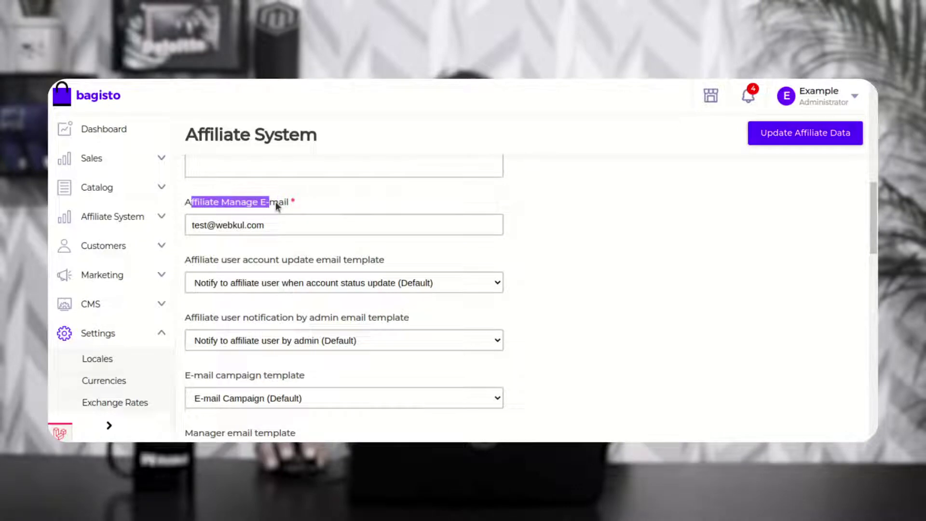
{"action": "left_click", "coordinate": [284, 229]}
{"action": "scroll", "coordinate": [285, 239], "scroll_direction": "down", "scroll_amount": 1}
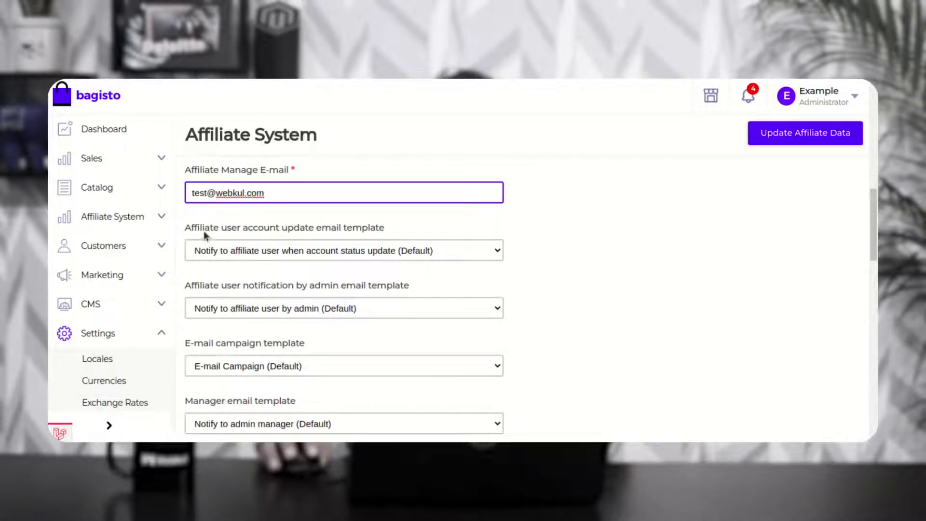
Examine the affiliate email template settings, from account update and admin notification through payment credit and order approval
{"action": "left_click_drag", "start_coordinate": [191, 230], "coordinate": [346, 235]}
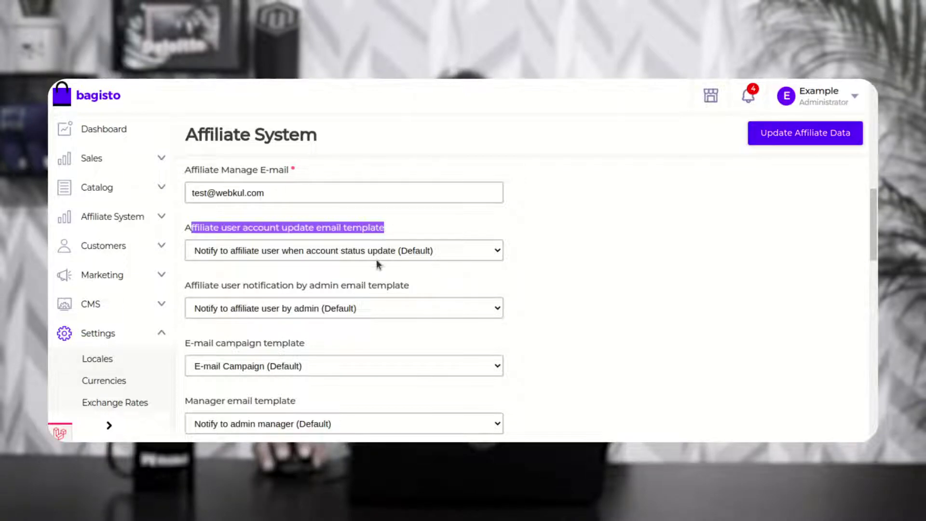
{"action": "left_click_drag", "start_coordinate": [191, 287], "coordinate": [403, 292]}
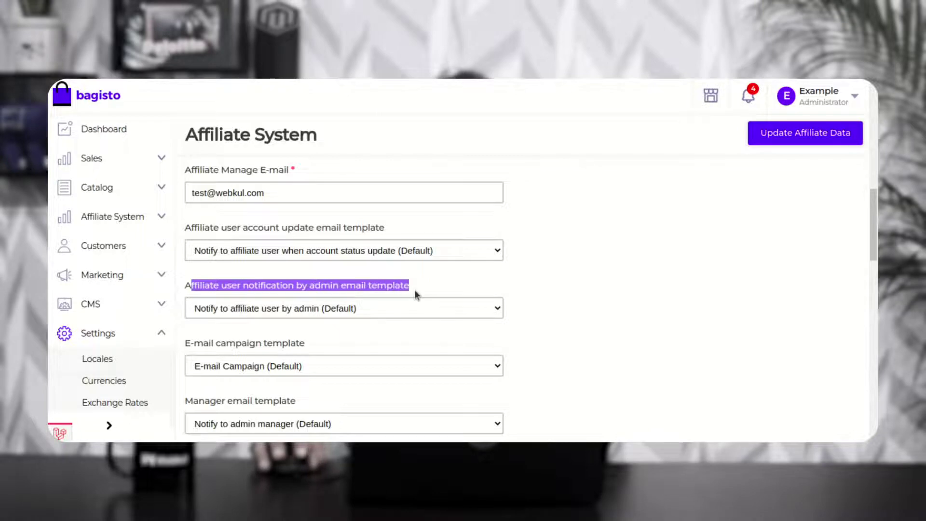
{"action": "scroll", "coordinate": [389, 319], "scroll_direction": "down", "scroll_amount": 1}
{"action": "left_click_drag", "start_coordinate": [192, 279], "coordinate": [293, 279]}
{"action": "scroll", "coordinate": [306, 283], "scroll_direction": "down", "scroll_amount": 1}
{"action": "scroll", "coordinate": [293, 275], "scroll_direction": "down", "scroll_amount": 1}
{"action": "left_click_drag", "start_coordinate": [198, 269], "coordinate": [355, 273]}
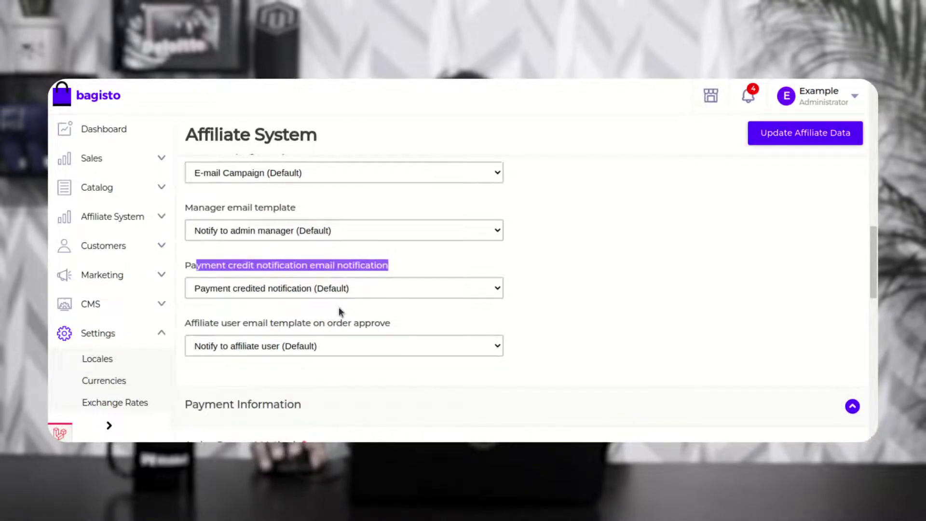
{"action": "scroll", "coordinate": [306, 317], "scroll_direction": "down", "scroll_amount": 1}
{"action": "left_click_drag", "start_coordinate": [202, 290], "coordinate": [401, 292]}
{"action": "left_click", "coordinate": [401, 292]}
Examine the Assign Payment Methods setting in the Payment Information section
{"action": "scroll", "coordinate": [377, 317], "scroll_direction": "down", "scroll_amount": 5}
{"action": "left_click", "coordinate": [254, 217]}
{"action": "left_click", "coordinate": [253, 217]}
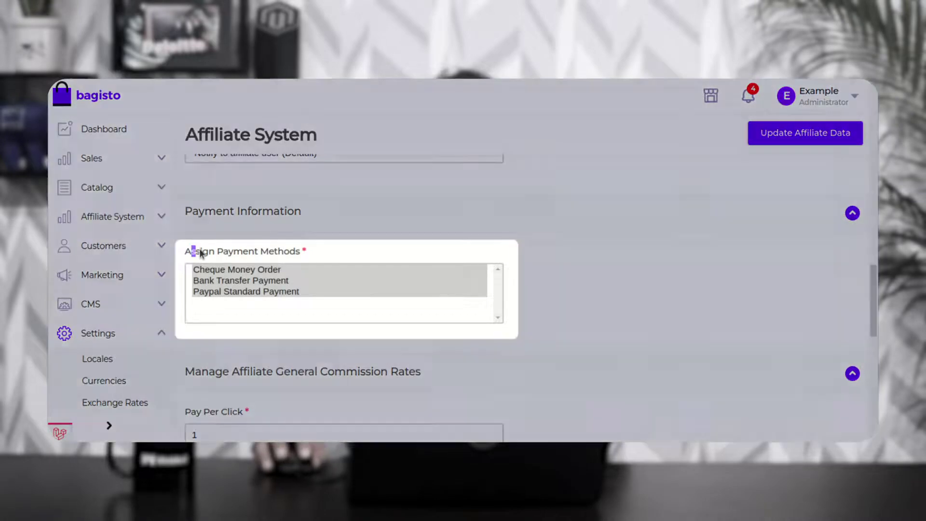
{"action": "left_click_drag", "start_coordinate": [191, 251], "coordinate": [295, 251]}
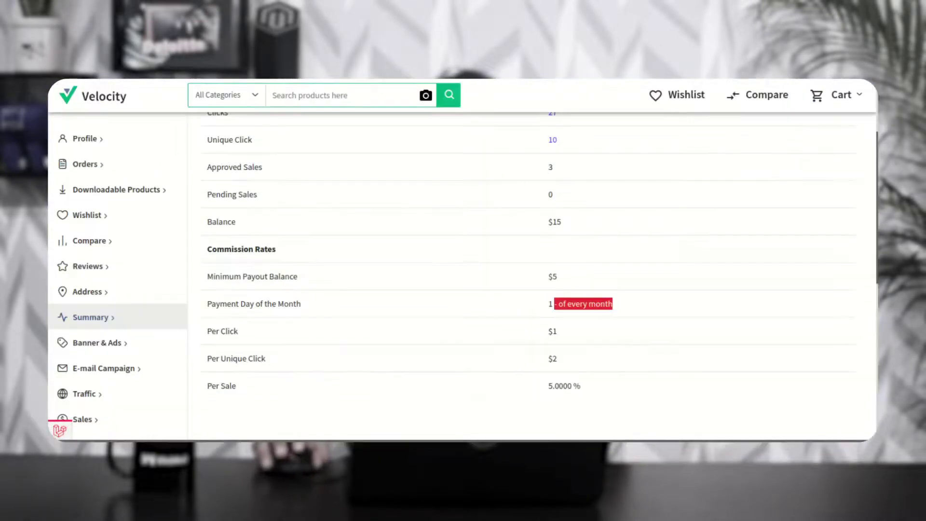
Open the affiliate's Payment Preference page on the storefront and review the payment method choices, keeping Check/Money Order selected
{"action": "scroll", "coordinate": [146, 313], "scroll_direction": "down", "scroll_amount": 3}
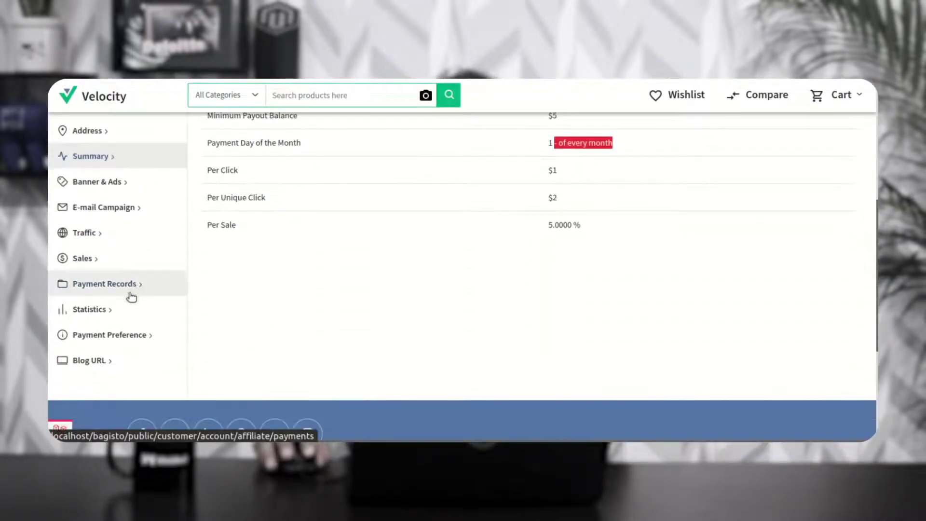
{"action": "left_click", "coordinate": [125, 336]}
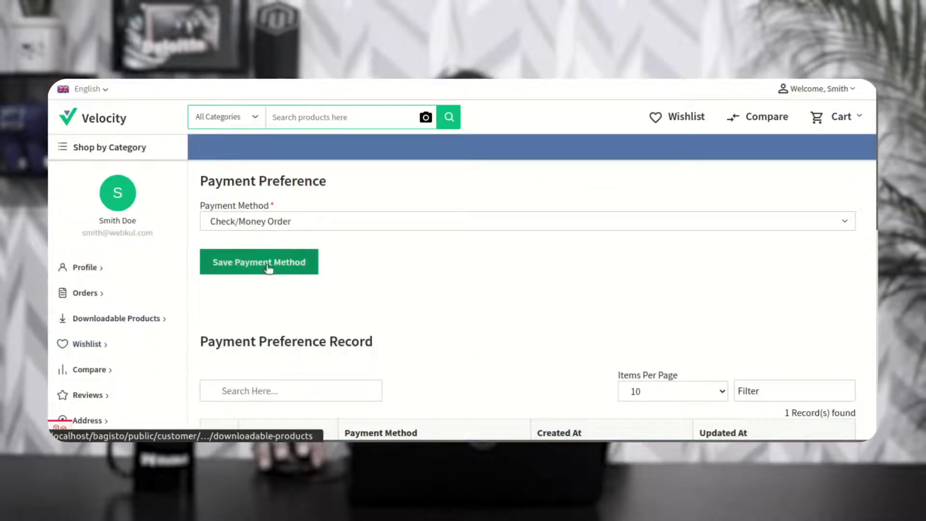
{"action": "left_click", "coordinate": [301, 218]}
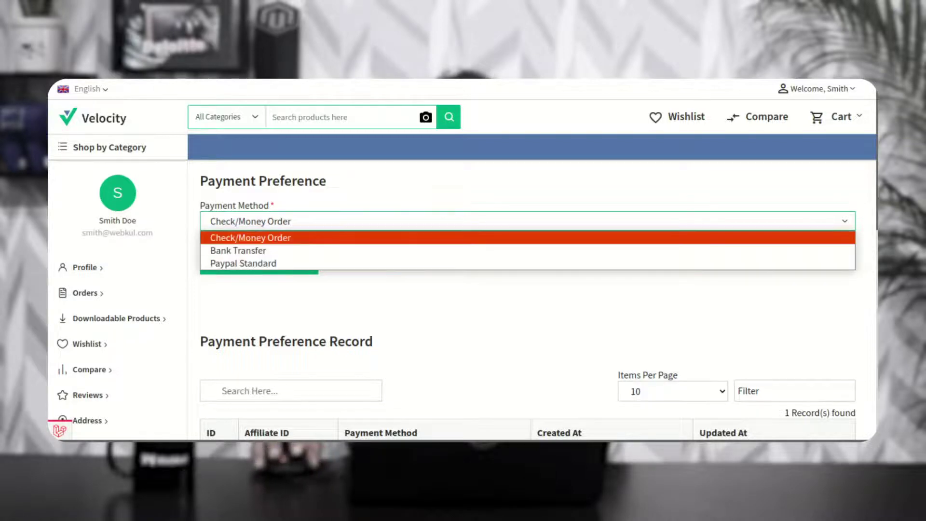
{"action": "left_click", "coordinate": [432, 241]}
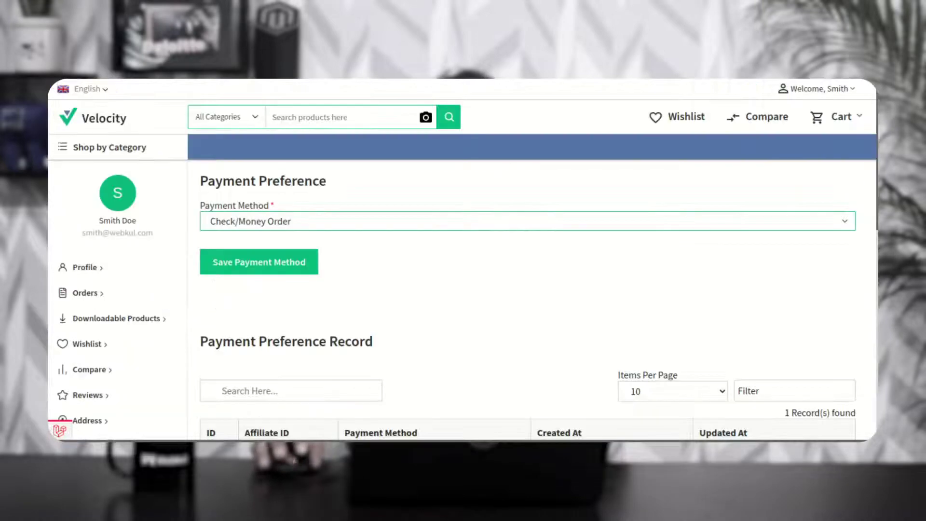
{"action": "scroll", "coordinate": [332, 337], "scroll_direction": "down", "scroll_amount": 3}
{"action": "scroll", "coordinate": [332, 336], "scroll_direction": "up", "scroll_amount": 3}
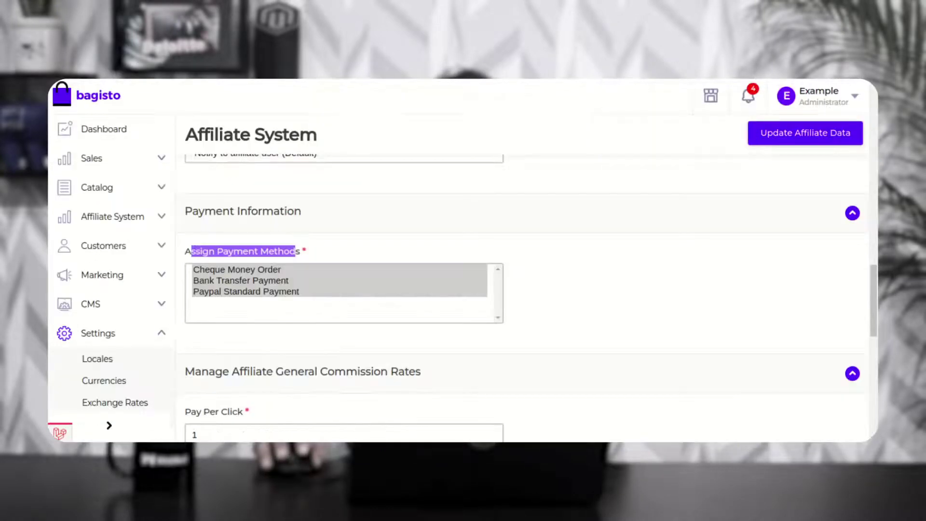
Examine the Pay Per Click and Per Unique Click rates under Manage Affiliate General Commission Rates
{"action": "scroll", "coordinate": [411, 299], "scroll_direction": "down", "scroll_amount": 3}
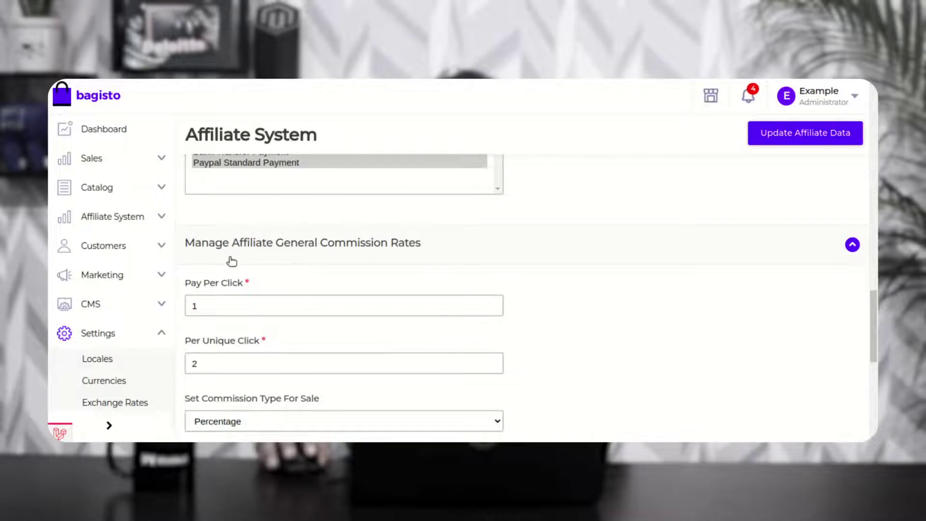
{"action": "scroll", "coordinate": [400, 249], "scroll_direction": "down", "scroll_amount": 1}
{"action": "left_click_drag", "start_coordinate": [191, 219], "coordinate": [237, 220]}
{"action": "left_click", "coordinate": [196, 243]}
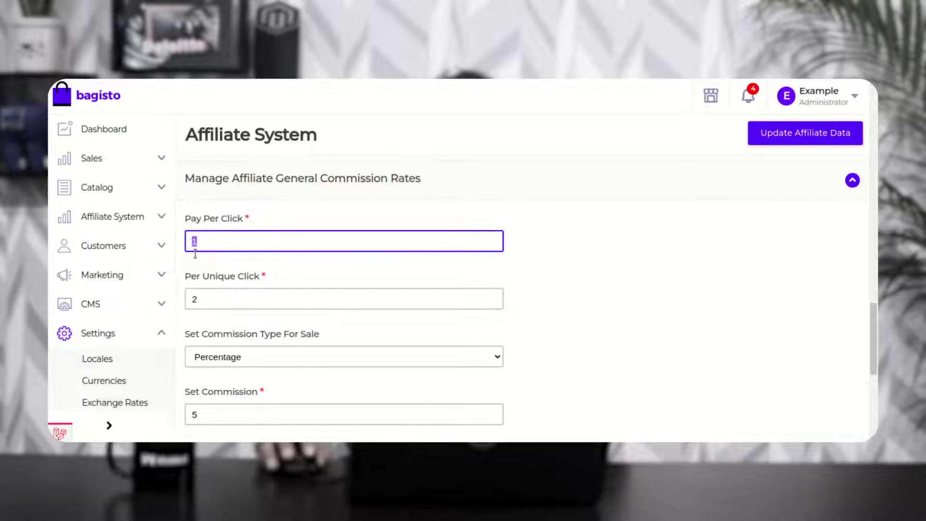
{"action": "left_click_drag", "start_coordinate": [192, 279], "coordinate": [252, 277]}
{"action": "left_click", "coordinate": [237, 299]}
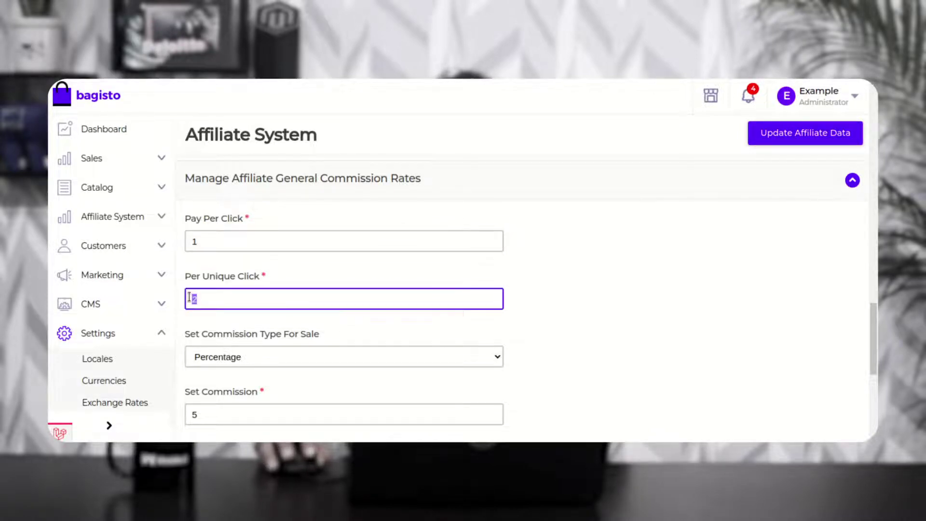
Review the Fixed and Percentage options of the sale commission type and the Set Commission value, keeping Percentage selected
{"action": "scroll", "coordinate": [229, 311], "scroll_direction": "down", "scroll_amount": 2}
{"action": "left_click", "coordinate": [248, 260]}
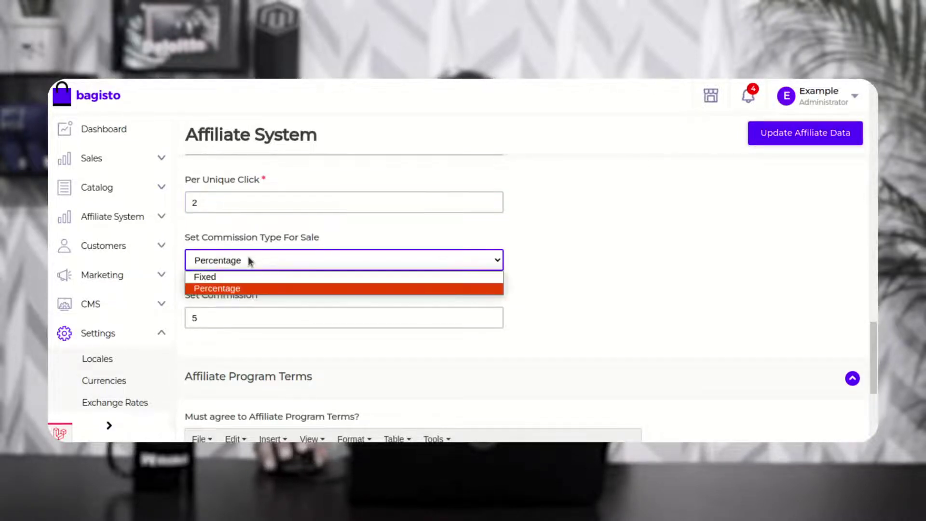
{"action": "left_click", "coordinate": [263, 241]}
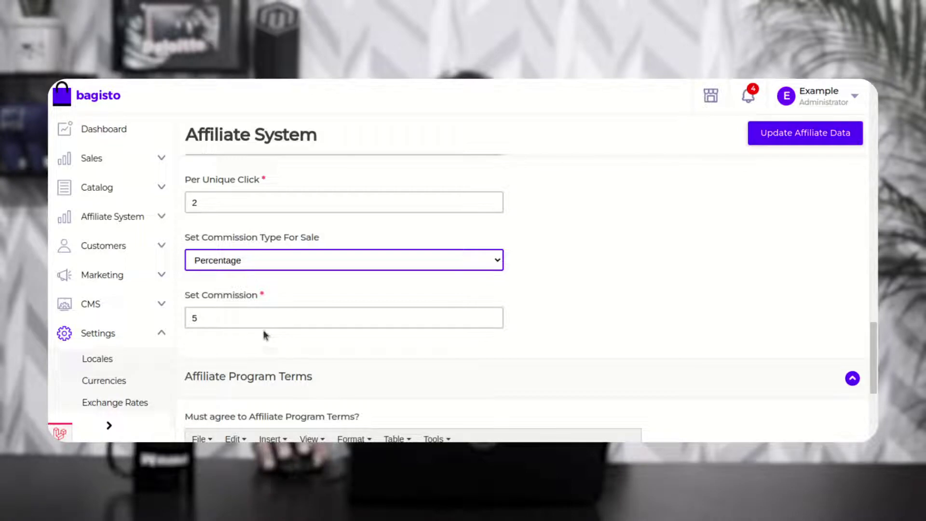
{"action": "left_click", "coordinate": [198, 317]}
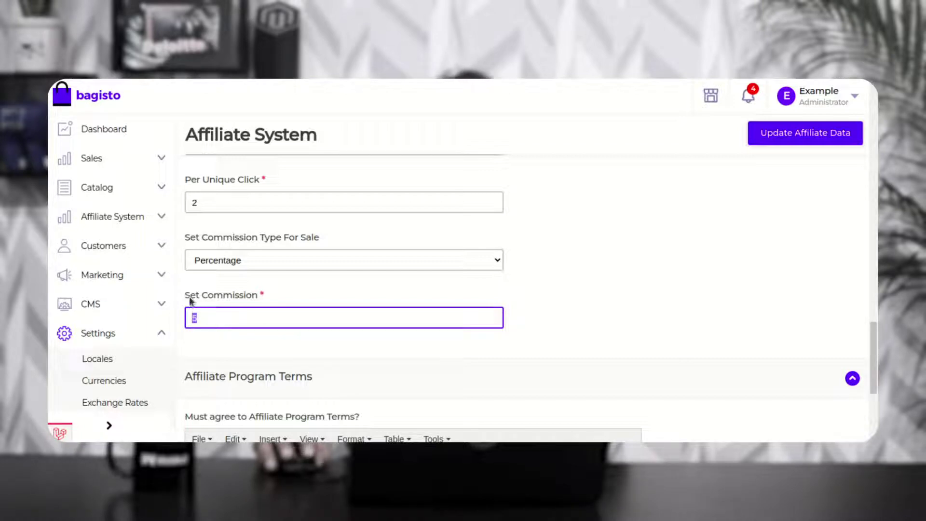
{"action": "left_click_drag", "start_coordinate": [190, 299], "coordinate": [217, 299]}
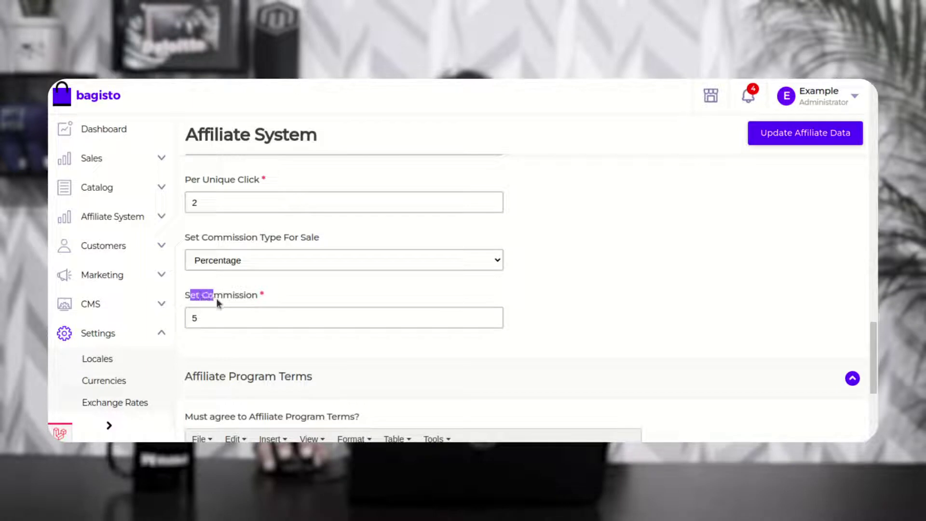
{"action": "left_click", "coordinate": [256, 297]}
{"action": "left_click_drag", "start_coordinate": [202, 306], "coordinate": [181, 299]}
{"action": "left_click", "coordinate": [230, 261]}
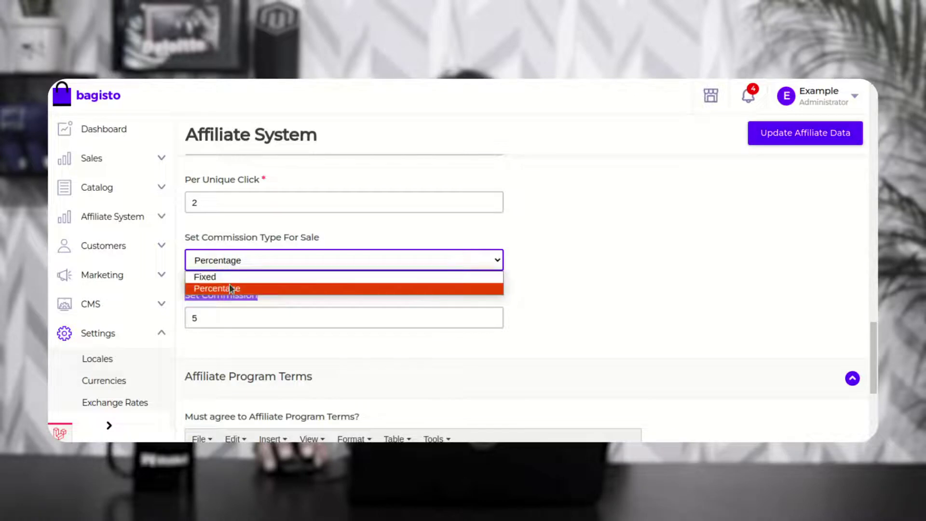
{"action": "left_click", "coordinate": [568, 301]}
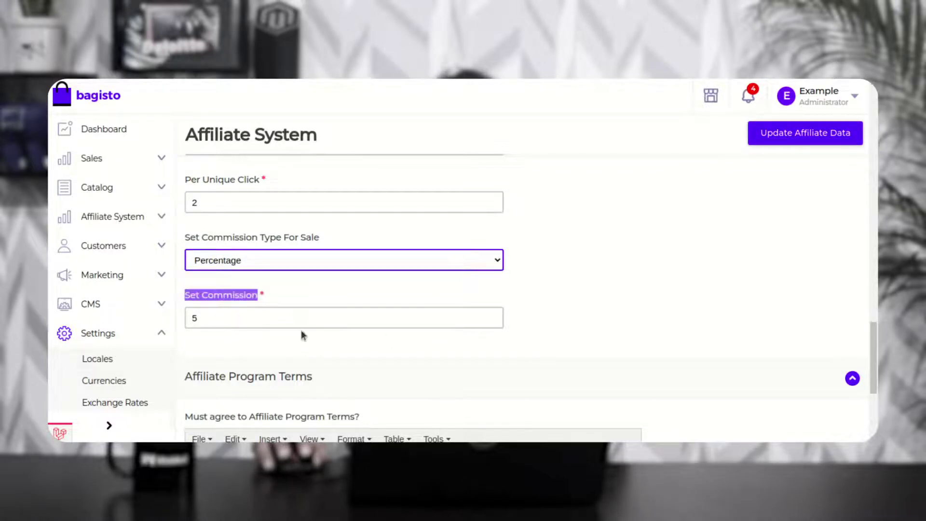
Recheck the Per Unique Click and Set Commission rates before returning to the affiliate's storefront account
{"action": "scroll", "coordinate": [303, 319], "scroll_direction": "up", "scroll_amount": 2}
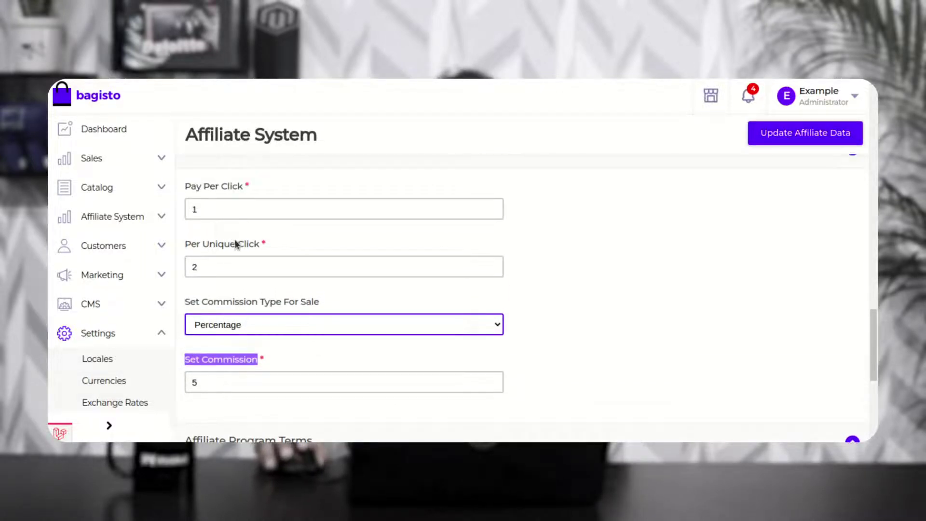
{"action": "left_click_drag", "start_coordinate": [200, 244], "coordinate": [254, 244]}
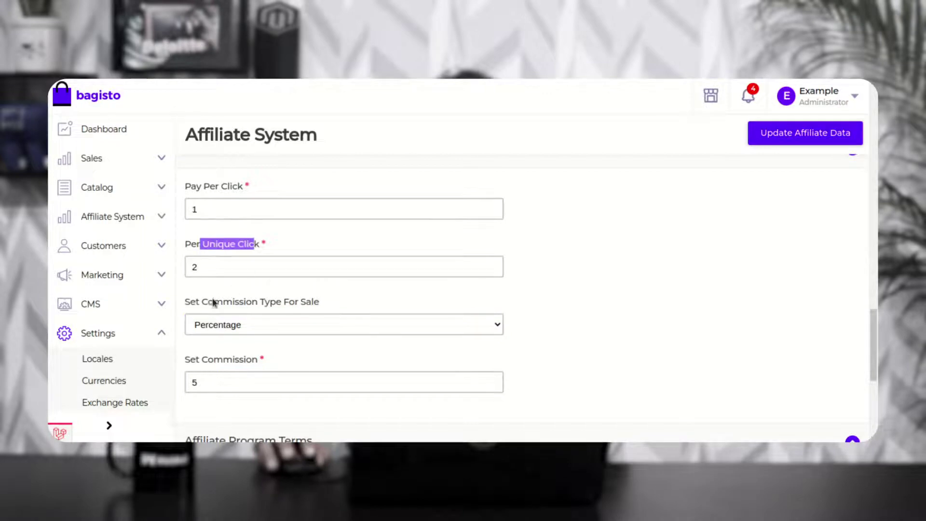
{"action": "left_click_drag", "start_coordinate": [198, 360], "coordinate": [246, 360]}
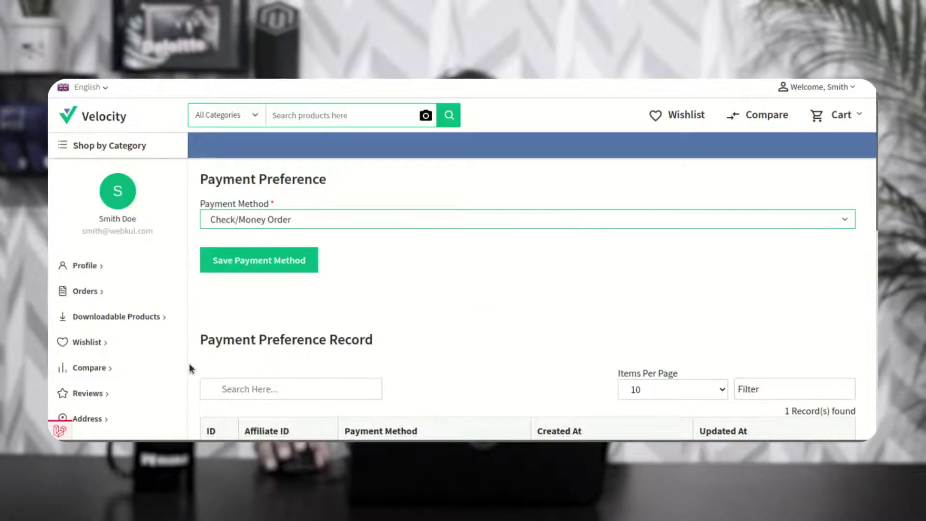
Open the affiliate's Summary page on the storefront and review the Per Click, Per Unique Click and Per Sale commission rates
{"action": "scroll", "coordinate": [189, 363], "scroll_direction": "down", "scroll_amount": 1}
{"action": "left_click", "coordinate": [121, 383]}
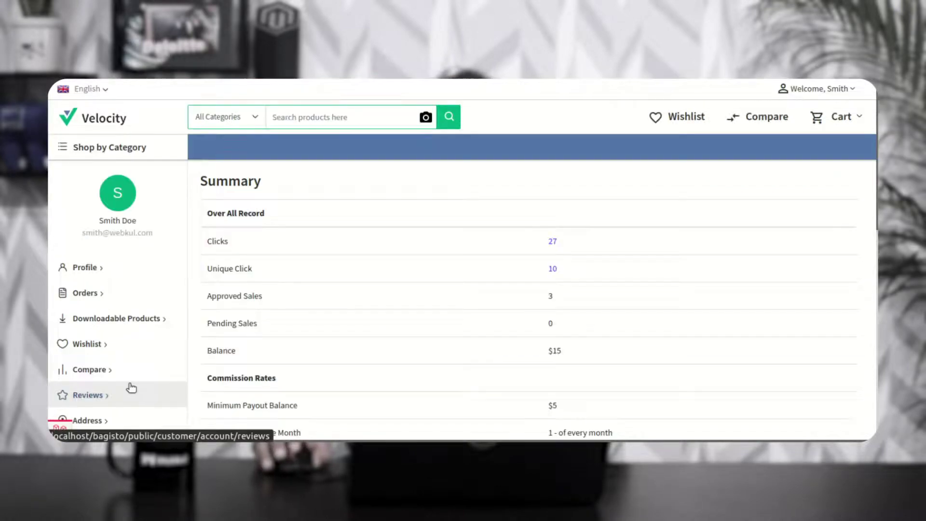
{"action": "scroll", "coordinate": [328, 378], "scroll_direction": "down", "scroll_amount": 2}
{"action": "scroll", "coordinate": [328, 375], "scroll_direction": "down", "scroll_amount": 1}
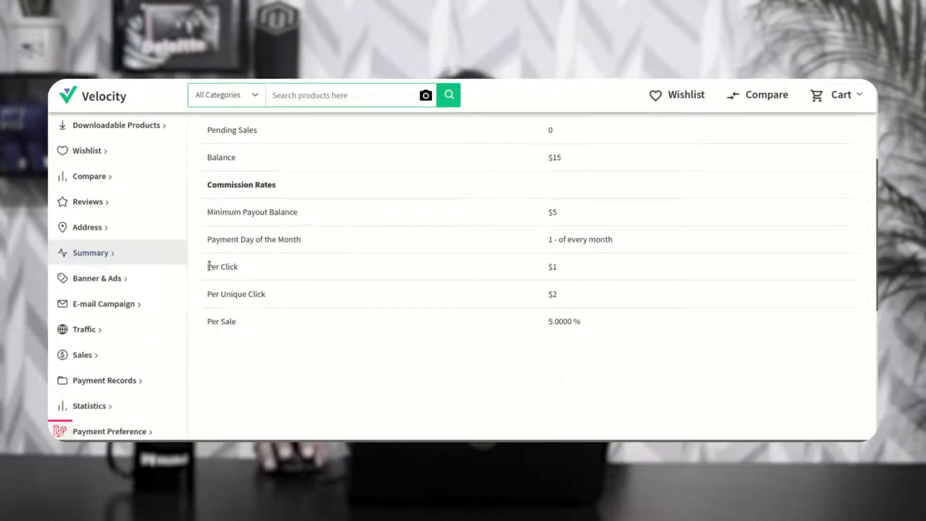
{"action": "left_click_drag", "start_coordinate": [209, 267], "coordinate": [237, 266]}
{"action": "left_click_drag", "start_coordinate": [211, 296], "coordinate": [257, 291]}
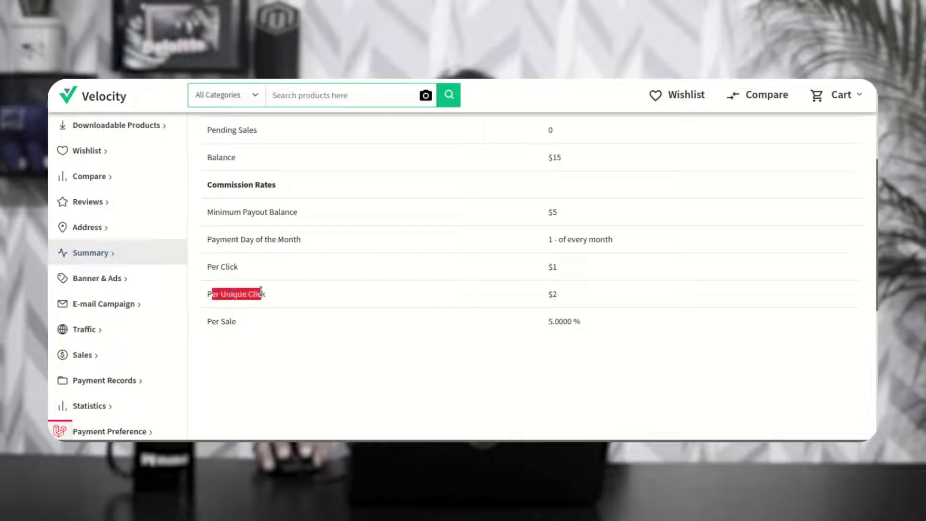
{"action": "left_click_drag", "start_coordinate": [212, 321], "coordinate": [394, 328]}
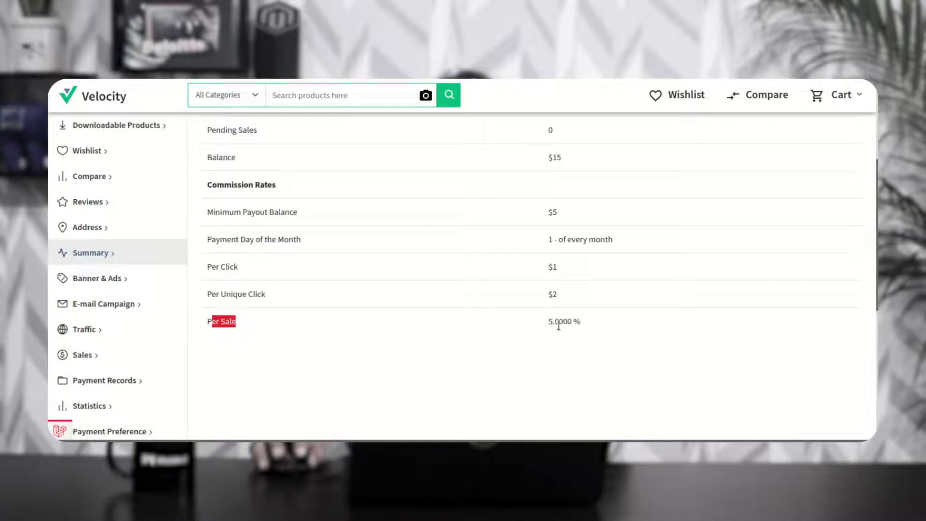
{"action": "mouse_move", "coordinate": [549, 325]}
{"action": "left_mouse_down"}
{"action": "mouse_move", "coordinate": [572, 322]}
{"action": "mouse_move", "coordinate": [549, 323]}
{"action": "left_mouse_up"}
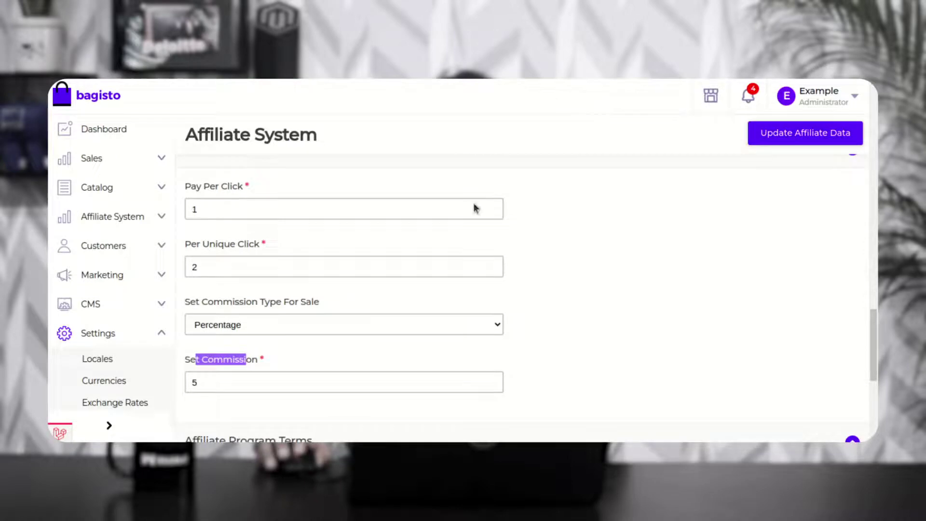
Look over the admin's Affiliate Program Terms and the storefront Summary, and log the affiliate out of the storefront
{"action": "scroll", "coordinate": [227, 333], "scroll_direction": "down", "scroll_amount": 4}
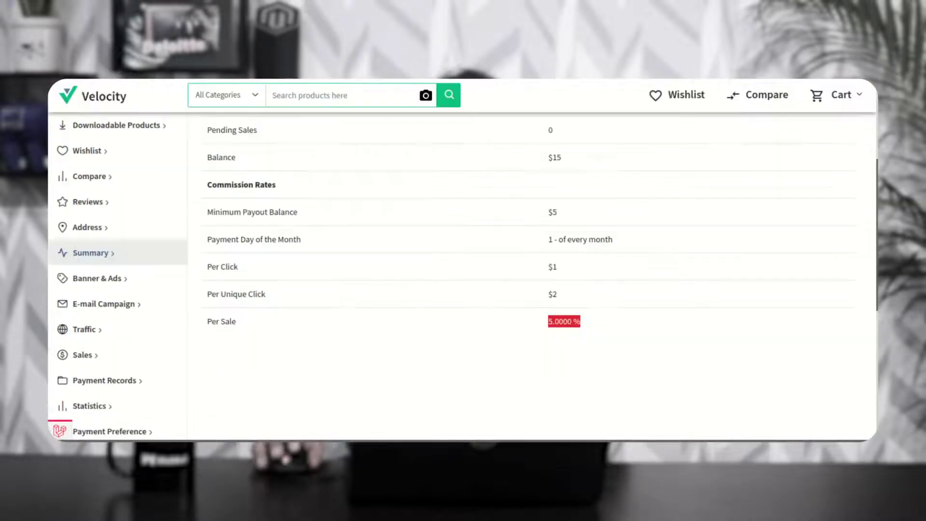
{"action": "scroll", "coordinate": [477, 363], "scroll_direction": "up", "scroll_amount": 5}
{"action": "scroll", "coordinate": [477, 357], "scroll_direction": "down", "scroll_amount": 3}
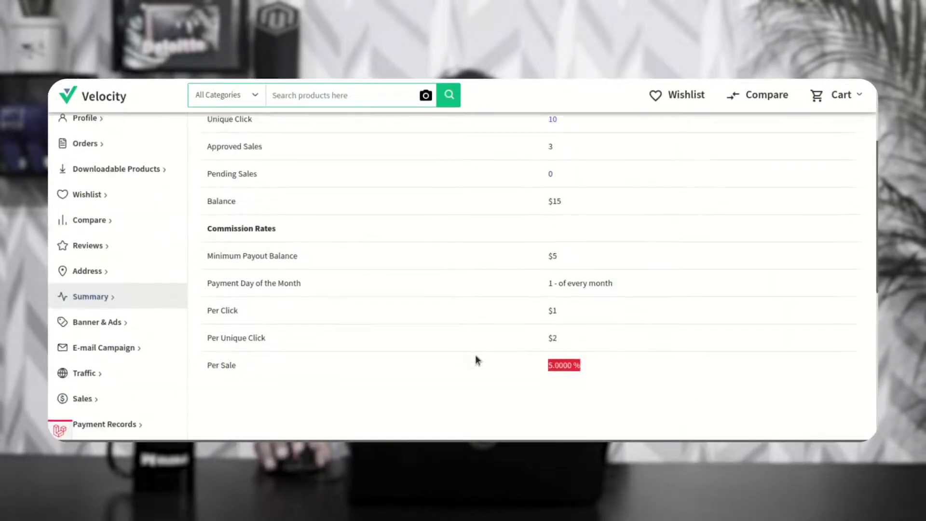
{"action": "scroll", "coordinate": [475, 359], "scroll_direction": "down", "scroll_amount": 3}
{"action": "scroll", "coordinate": [440, 314], "scroll_direction": "up", "scroll_amount": 8}
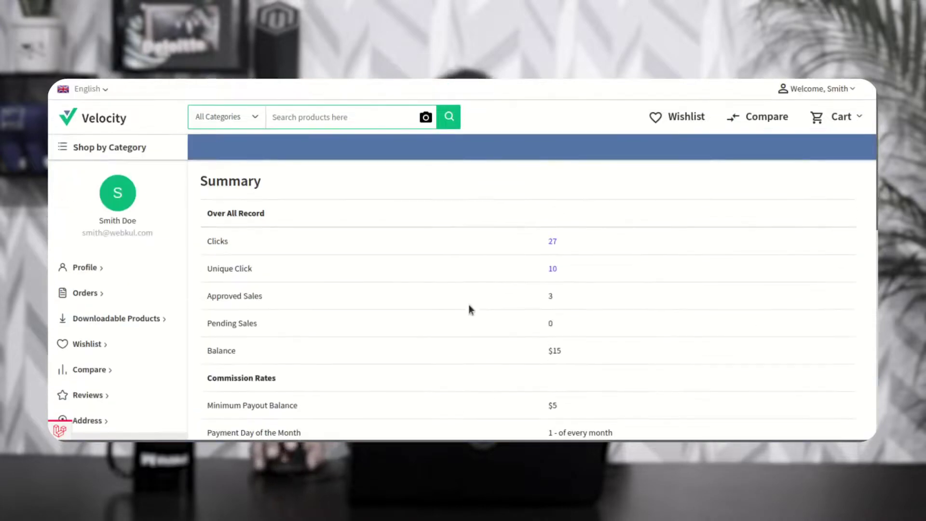
{"action": "left_click", "coordinate": [850, 96]}
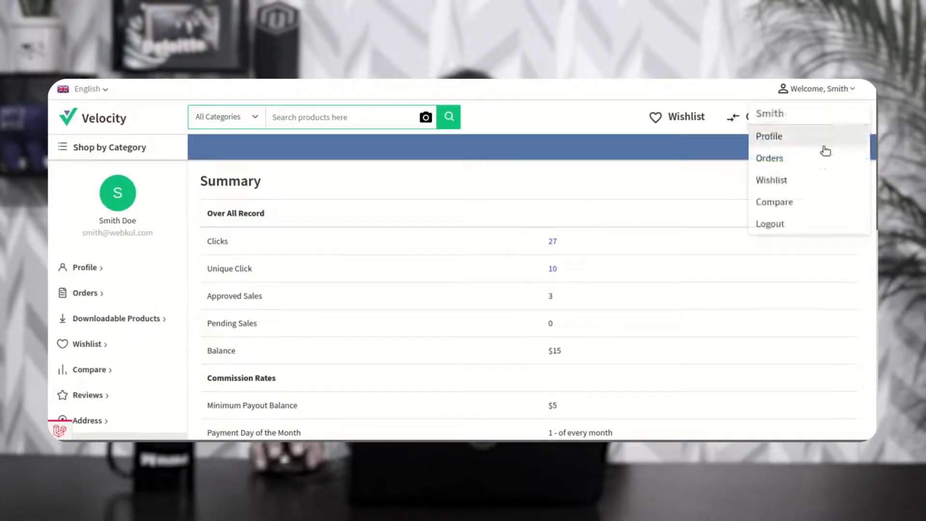
{"action": "left_click", "coordinate": [785, 228]}
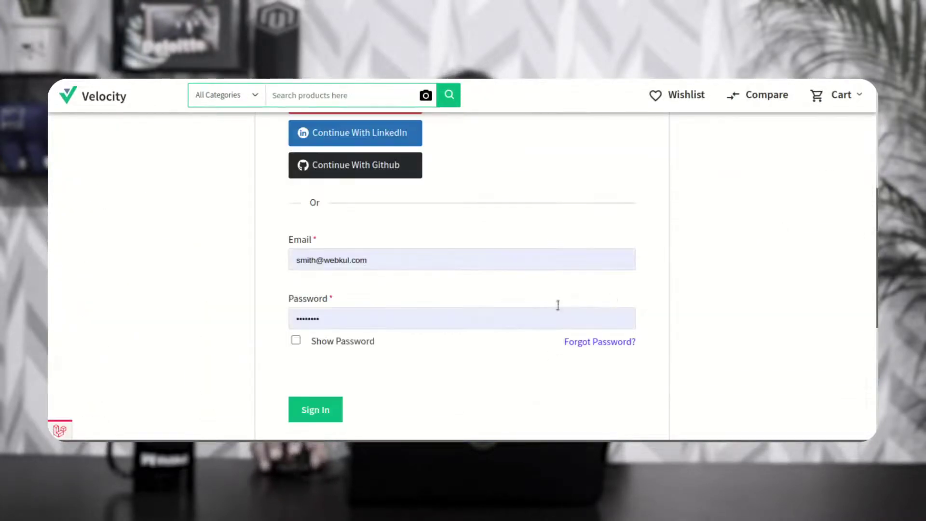
Open the storefront's customer registration form, read the linked Affiliate Terms, and close the Terms & Conditions
{"action": "scroll", "coordinate": [556, 304], "scroll_direction": "up", "scroll_amount": 6}
{"action": "left_click", "coordinate": [852, 99]}
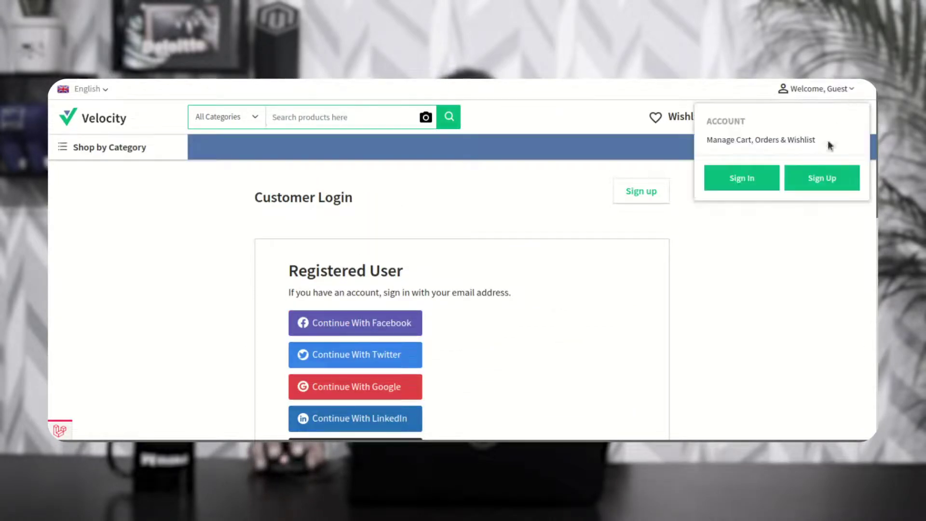
{"action": "left_click", "coordinate": [820, 178]}
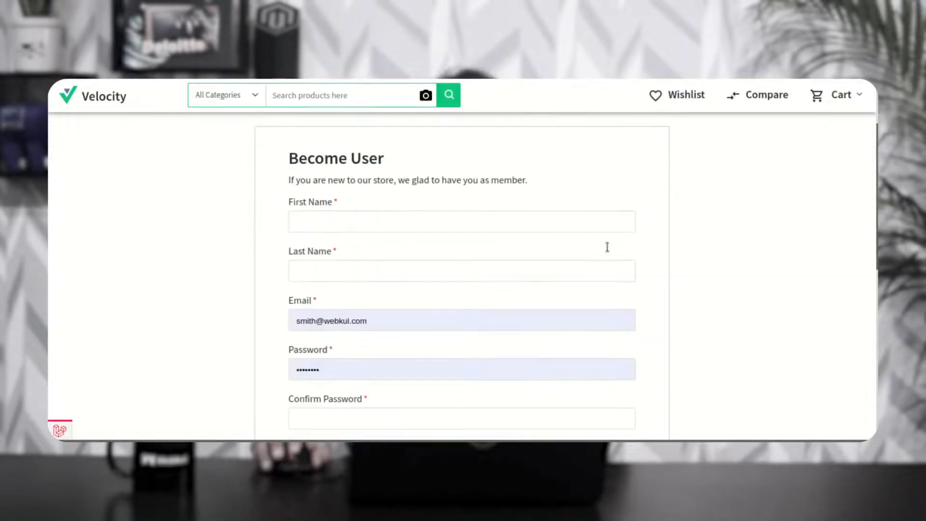
{"action": "scroll", "coordinate": [610, 246], "scroll_direction": "down", "scroll_amount": 5}
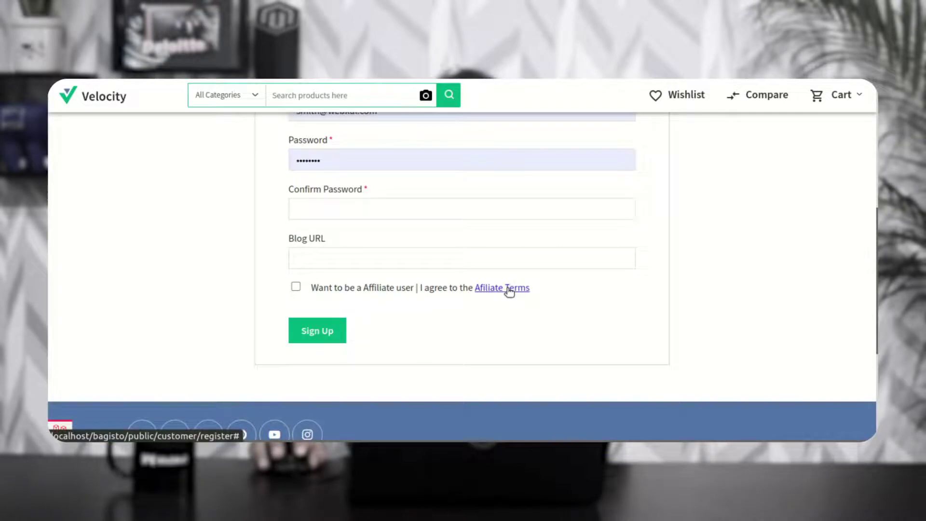
{"action": "left_click", "coordinate": [509, 288]}
{"action": "left_click_drag", "start_coordinate": [310, 191], "coordinate": [462, 195]}
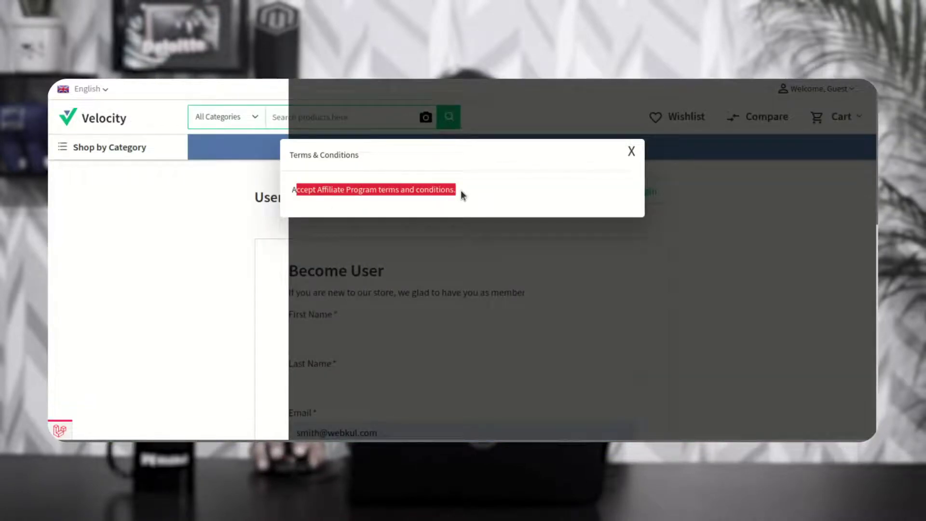
{"action": "left_click", "coordinate": [632, 151]}
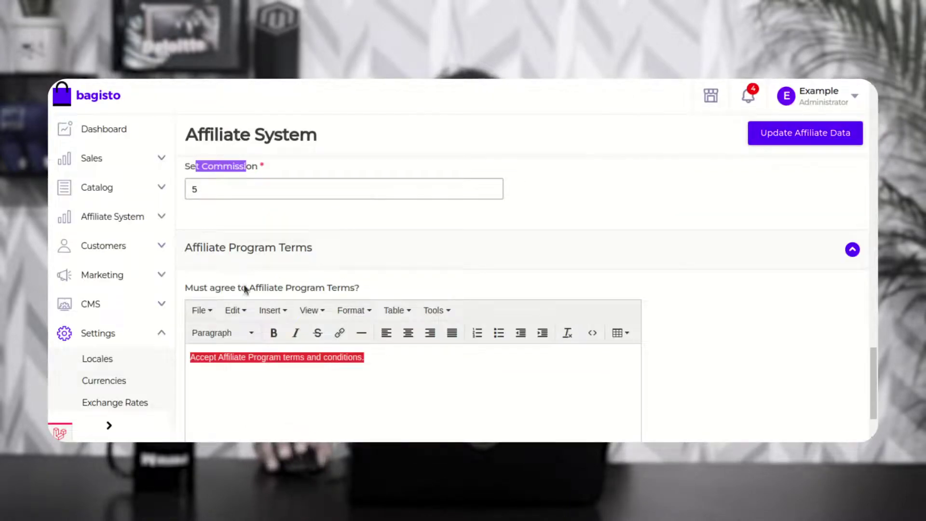
Review the Affiliate System configuration in the admin from the program terms back to the general settings and save the affiliate data
{"action": "scroll", "coordinate": [244, 285], "scroll_direction": "down", "scroll_amount": 2}
{"action": "scroll", "coordinate": [254, 280], "scroll_direction": "up", "scroll_amount": 20}
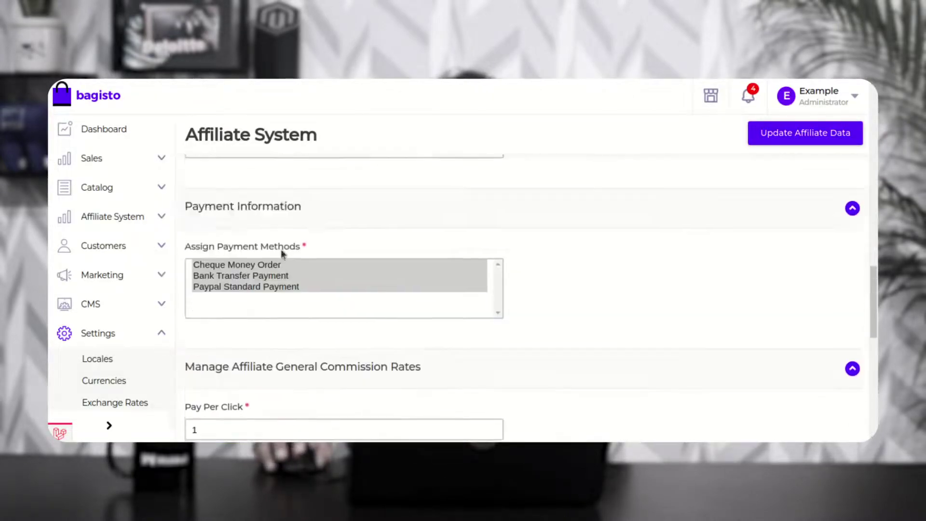
{"action": "scroll", "coordinate": [297, 245], "scroll_direction": "up", "scroll_amount": 8}
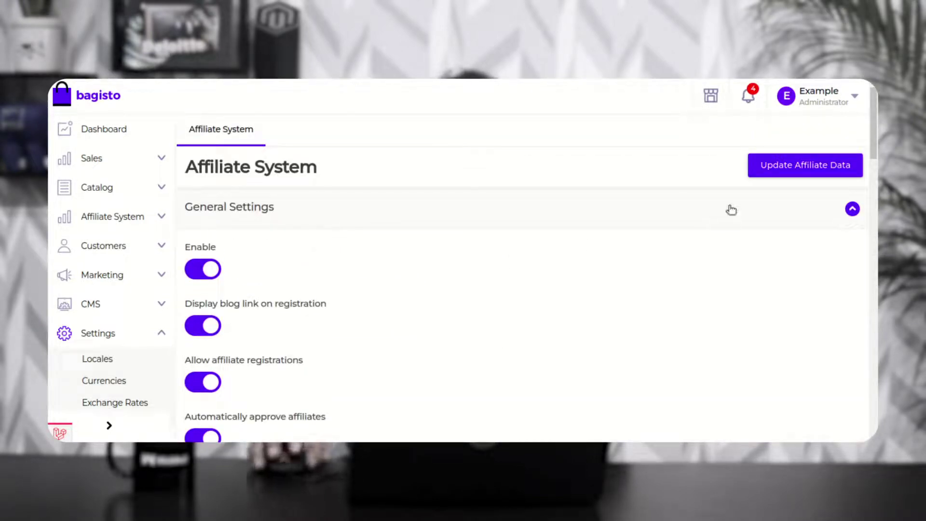
{"action": "left_click", "coordinate": [795, 169]}
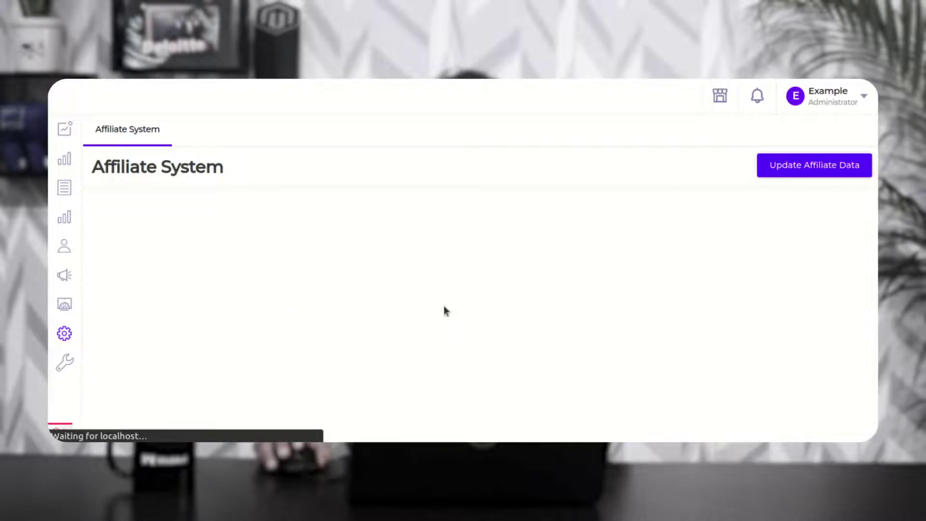
Open the admin's affiliate user list and examine the approved affiliate's blog link, total clicks, unique clicks, balance and status
{"action": "left_click", "coordinate": [128, 219]}
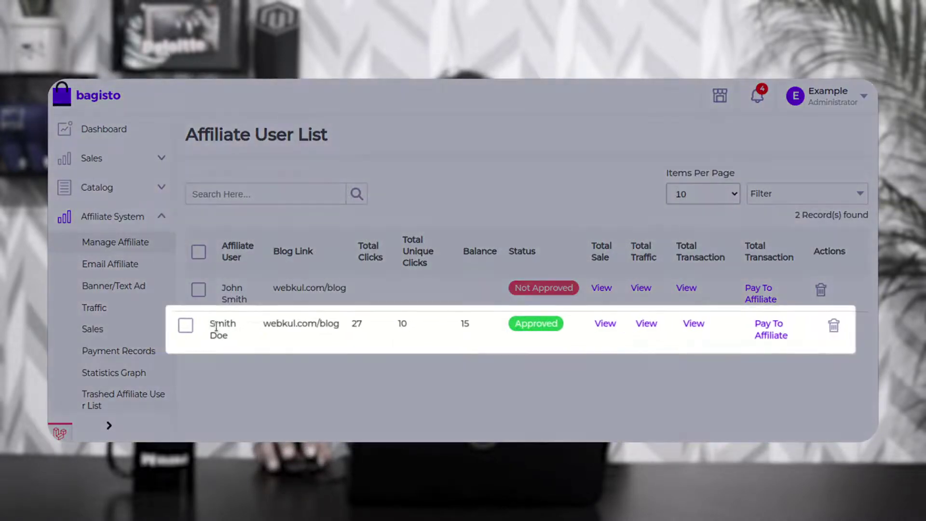
{"action": "left_click_drag", "start_coordinate": [276, 324], "coordinate": [333, 322]}
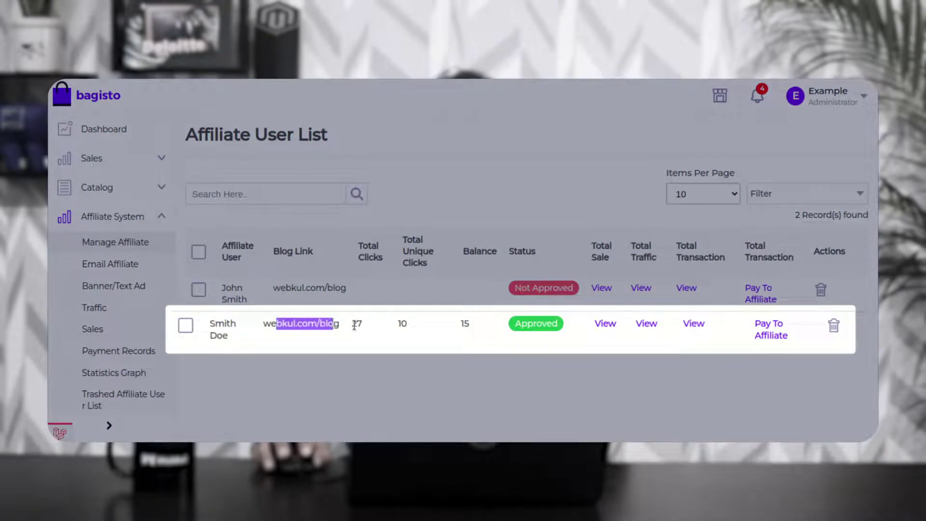
{"action": "left_click", "coordinate": [355, 326]}
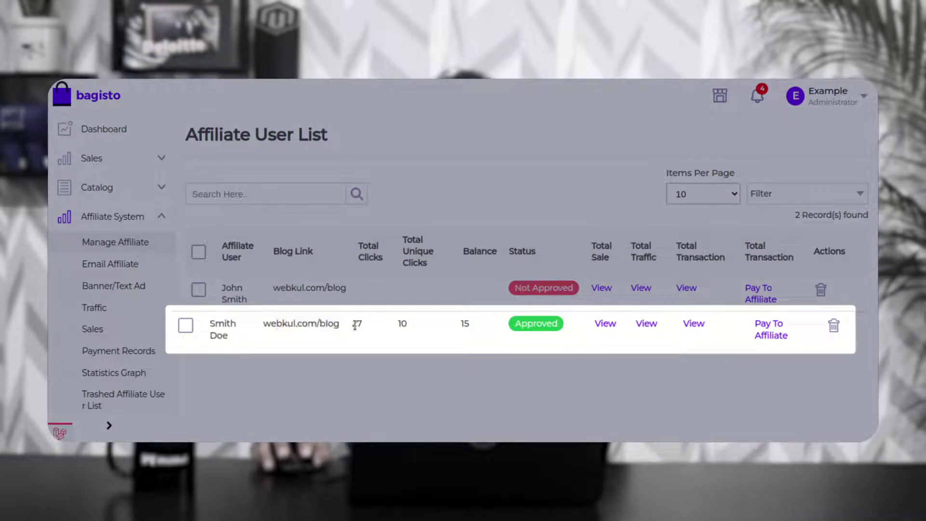
{"action": "left_click", "coordinate": [399, 323]}
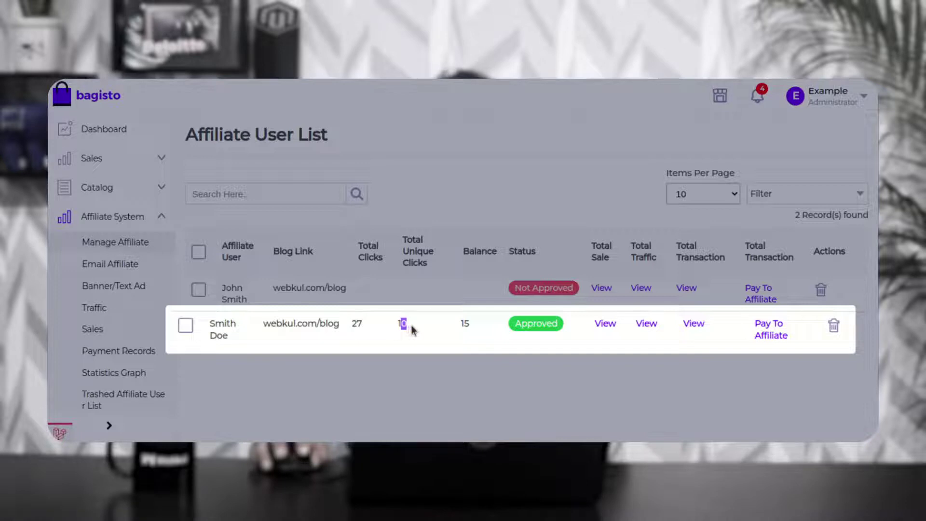
{"action": "double_click", "coordinate": [465, 324]}
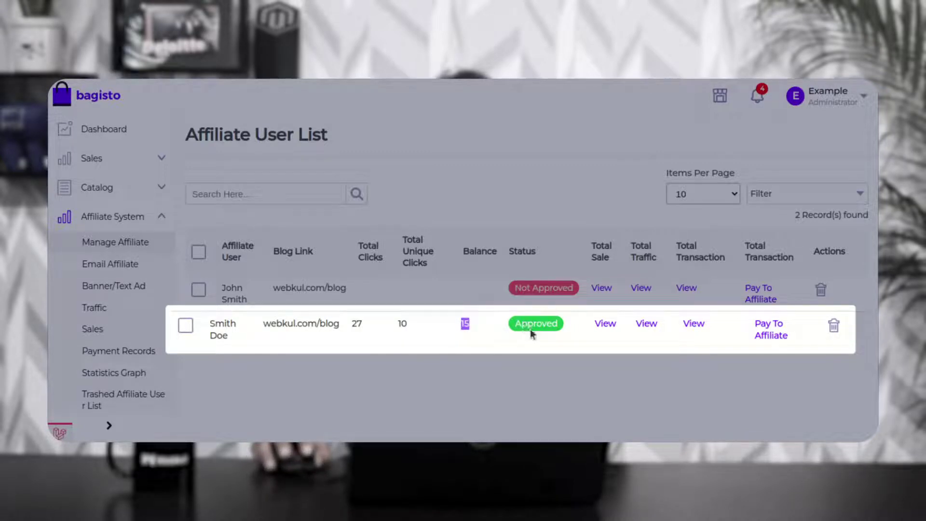
{"action": "left_click_drag", "start_coordinate": [522, 326], "coordinate": [559, 331]}
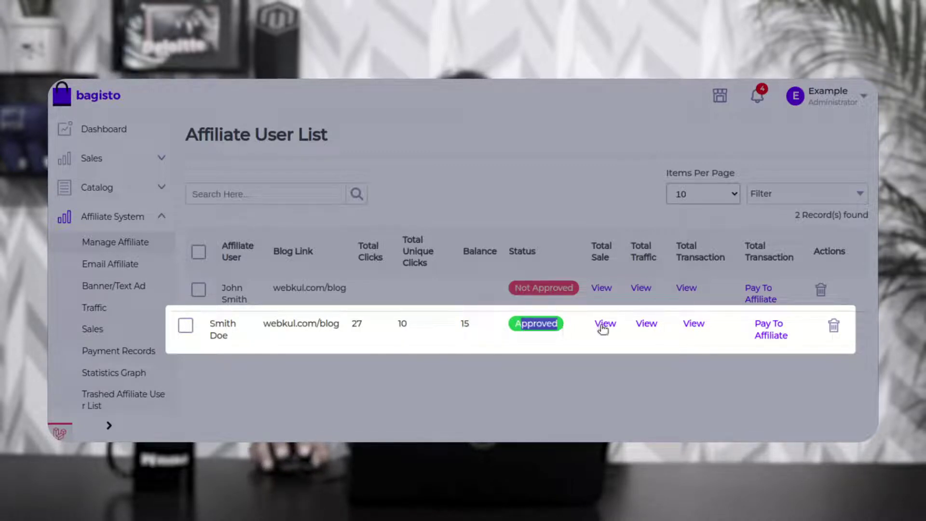
{"action": "left_click", "coordinate": [618, 338]}
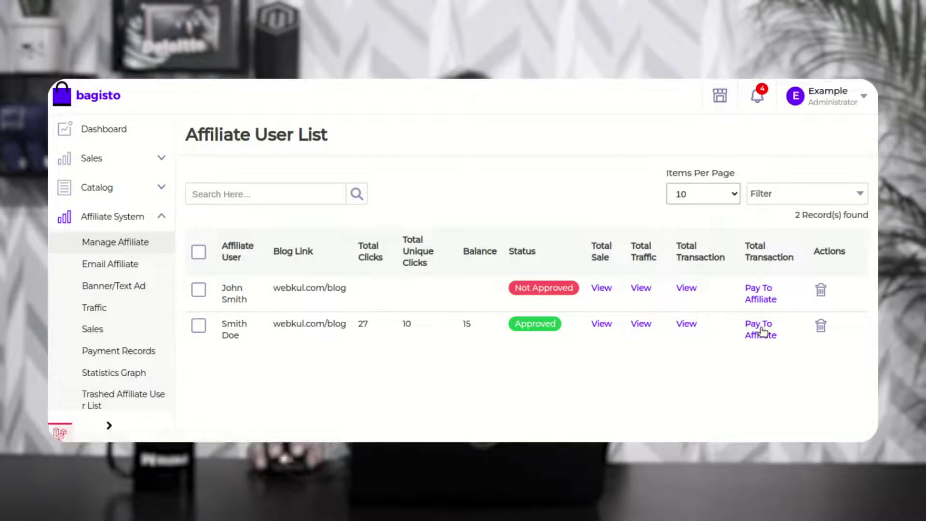
Delete the not-approved affiliate, check the Trashed Affiliate User List, and return to the affiliate user list
{"action": "left_click", "coordinate": [821, 291]}
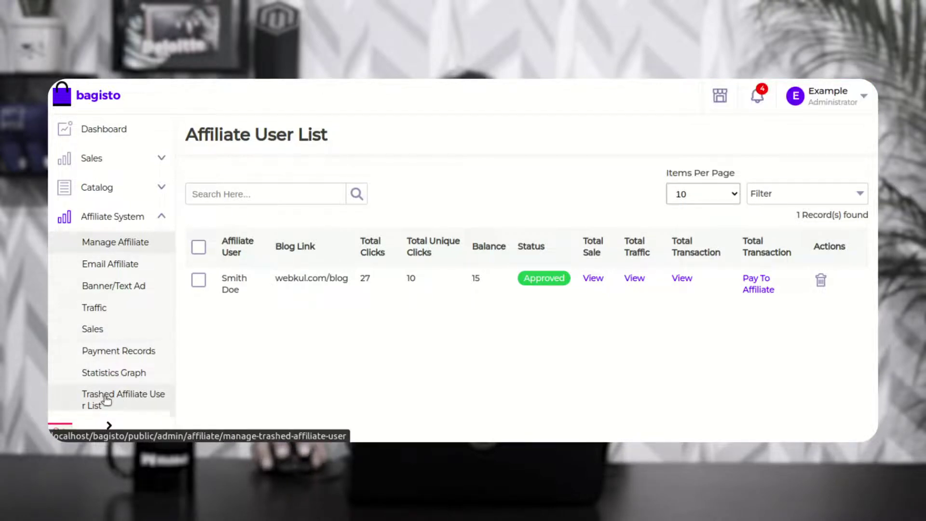
{"action": "left_click", "coordinate": [146, 400]}
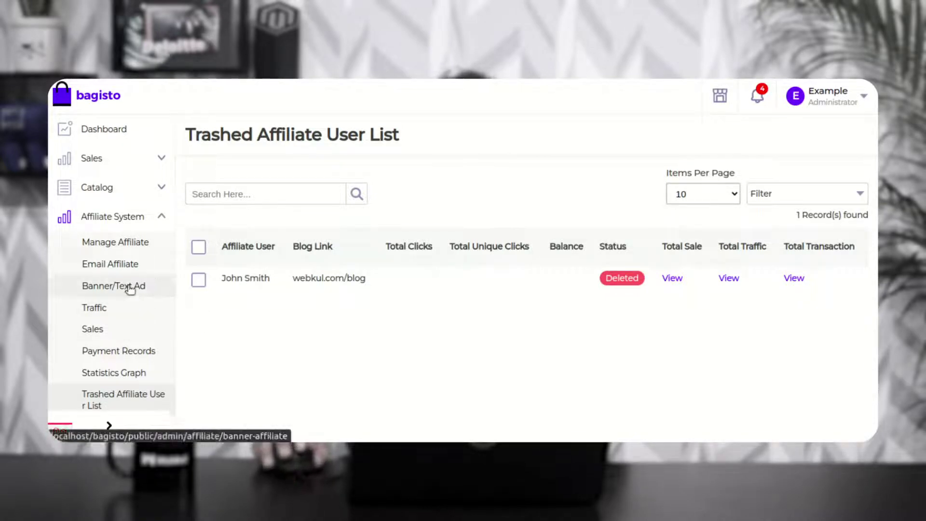
{"action": "left_click", "coordinate": [135, 244]}
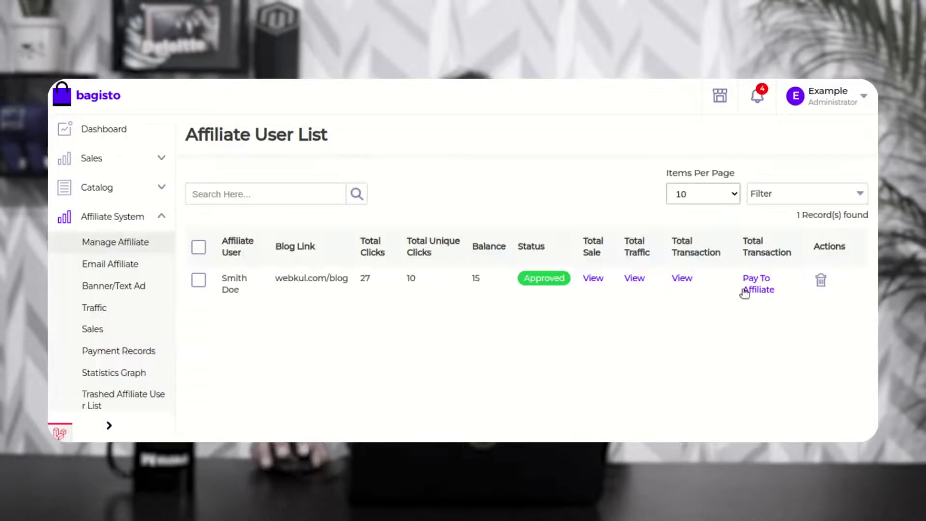
Open the Pay To Affiliate page for the approved affiliate and review the bank details under Payment Preference Detail
{"action": "left_click", "coordinate": [756, 283]}
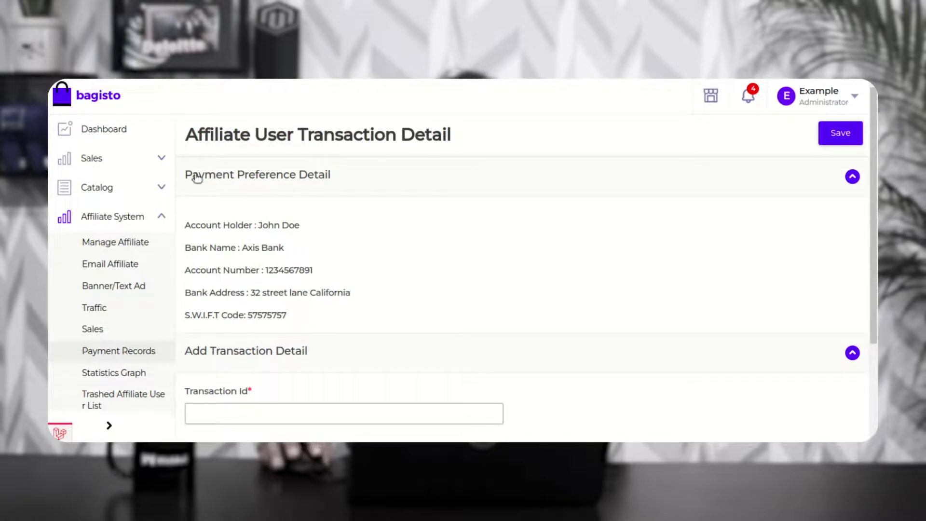
{"action": "left_click_drag", "start_coordinate": [189, 224], "coordinate": [293, 328]}
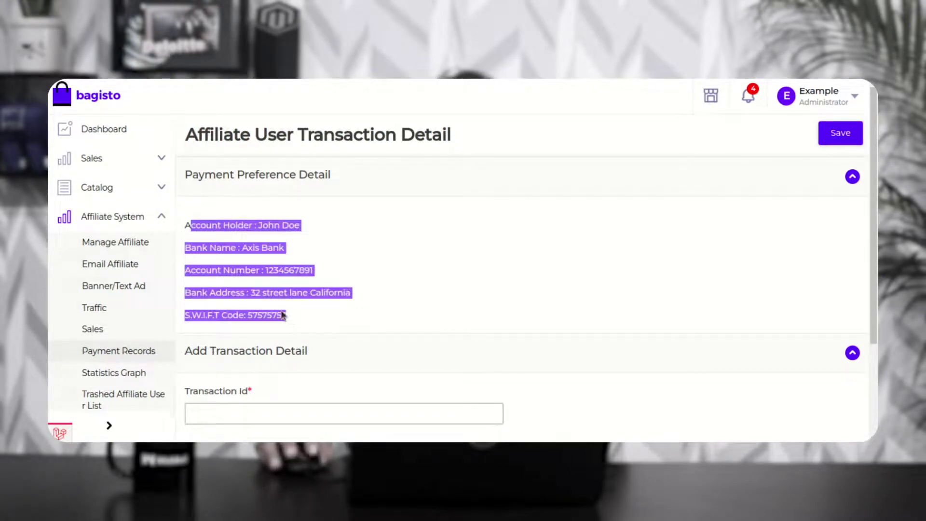
{"action": "left_click", "coordinate": [288, 315]}
{"action": "left_click_drag", "start_coordinate": [291, 317], "coordinate": [186, 227]}
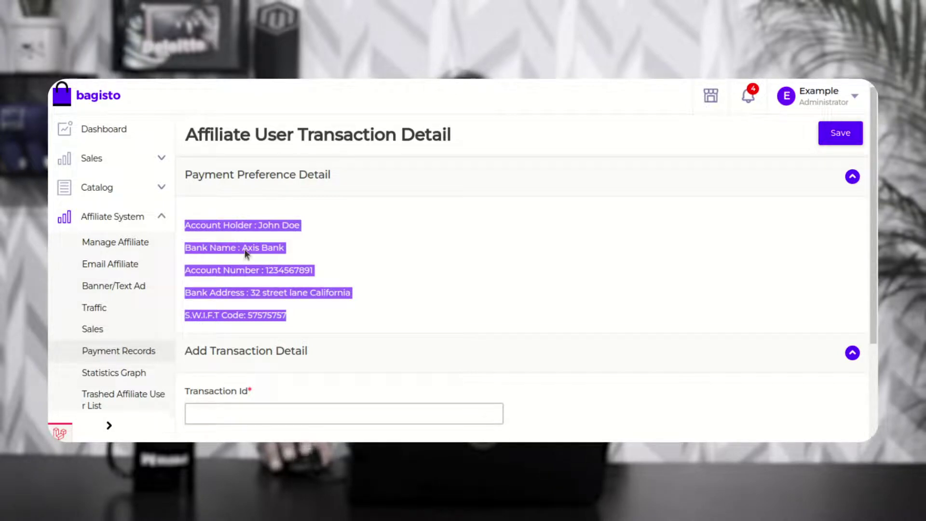
Add a payment transaction for the affiliate with Transaction Id 3232, IPN Transaction Id 5345 and amount 15, and save it
{"action": "scroll", "coordinate": [245, 253], "scroll_direction": "down", "scroll_amount": 2}
{"action": "left_click", "coordinate": [251, 316]}
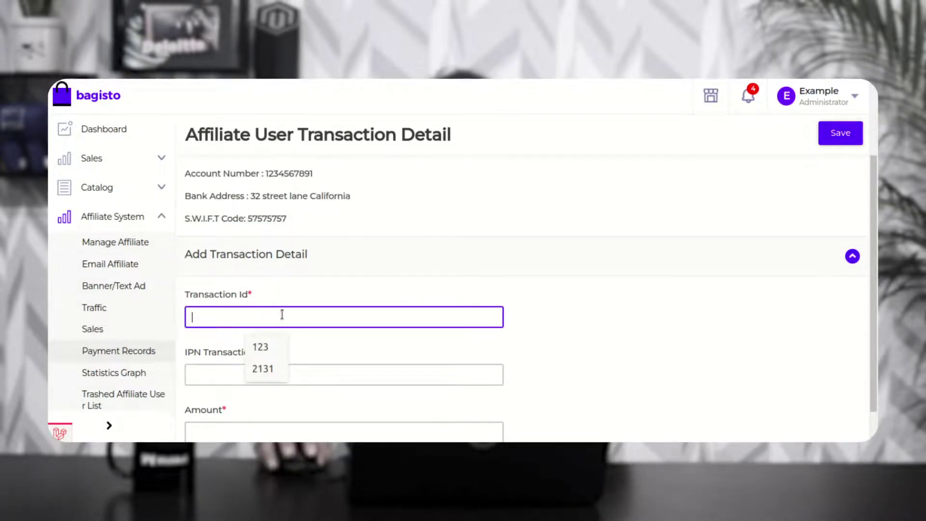
{"action": "type", "text": "3232"}
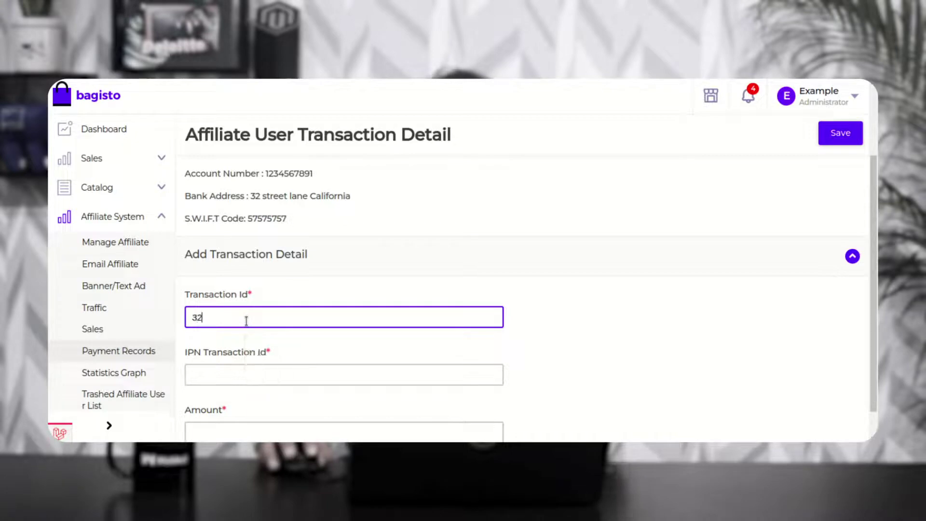
{"action": "left_click", "coordinate": [249, 372]}
{"action": "type", "text": "5345"}
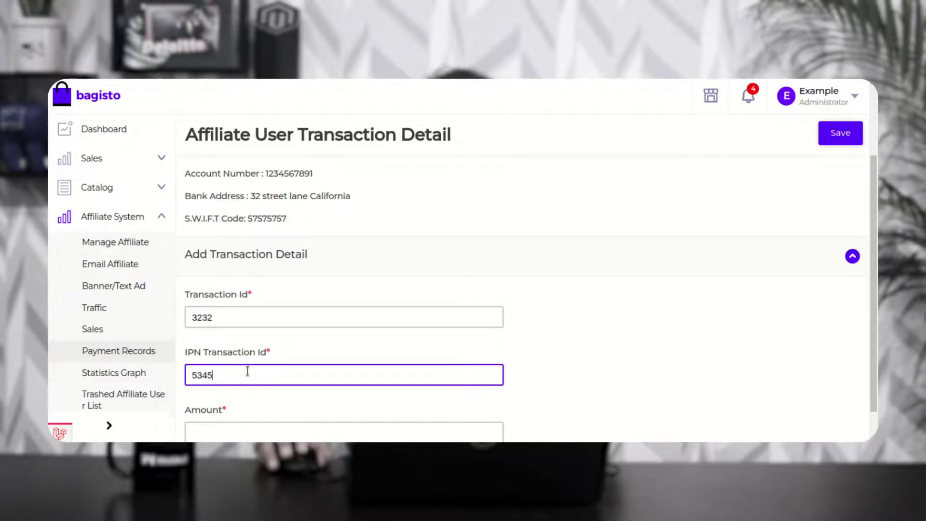
{"action": "scroll", "coordinate": [247, 371], "scroll_direction": "down", "scroll_amount": 1}
{"action": "type", "text": "15"}
{"action": "left_click", "coordinate": [840, 139]}
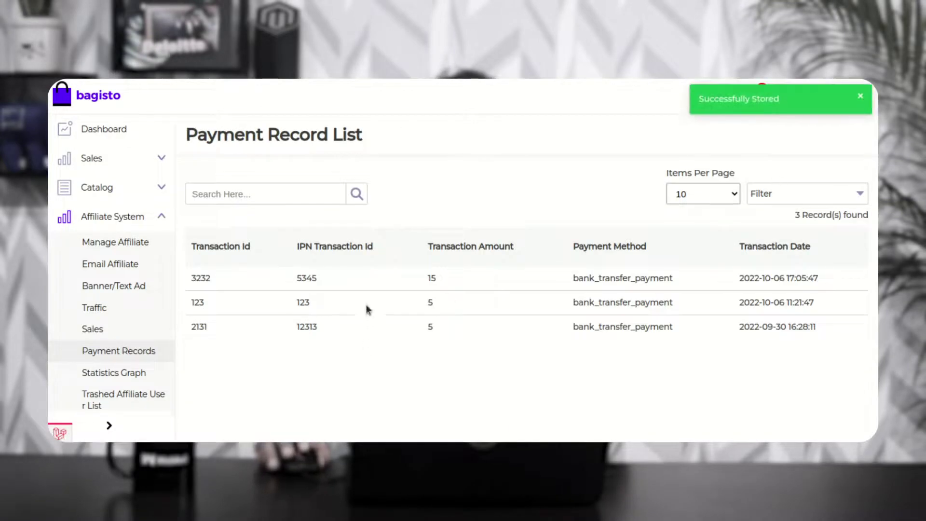
Switch to the storefront, sign in with the affiliate's saved account credentials, and dismiss the saved-password warning
{"action": "scroll", "coordinate": [117, 399], "scroll_direction": "down", "scroll_amount": 2}
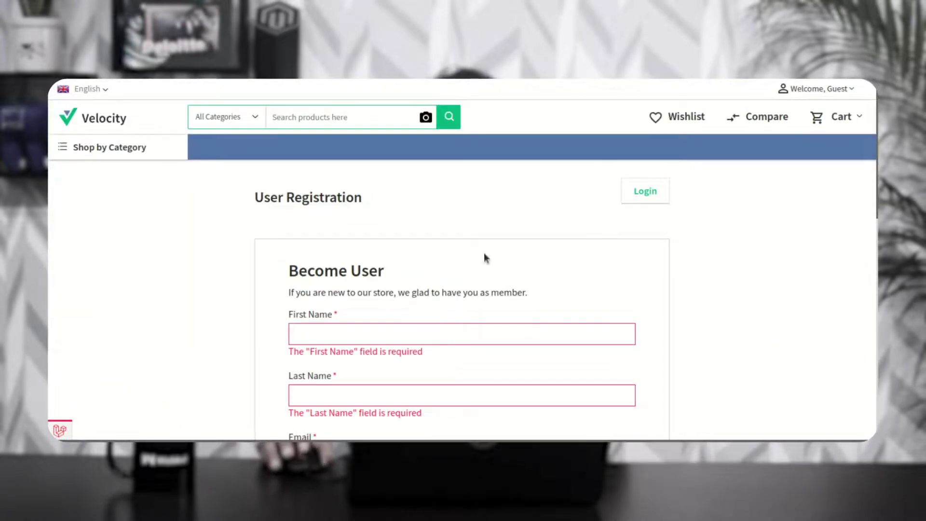
{"action": "scroll", "coordinate": [484, 253], "scroll_direction": "down", "scroll_amount": 3}
{"action": "scroll", "coordinate": [381, 322], "scroll_direction": "up", "scroll_amount": 3}
{"action": "left_click", "coordinate": [839, 88]}
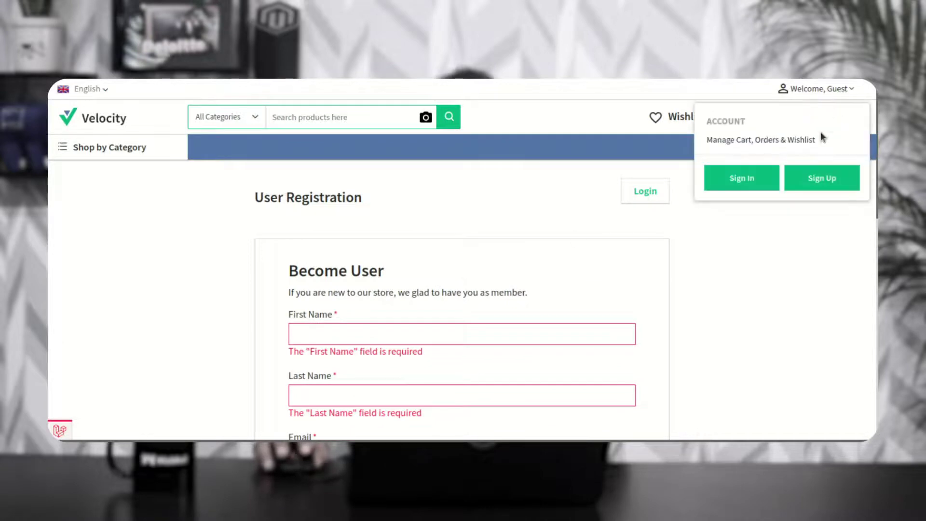
{"action": "left_click", "coordinate": [757, 184]}
{"action": "scroll", "coordinate": [468, 395], "scroll_direction": "down", "scroll_amount": 5}
{"action": "scroll", "coordinate": [434, 324], "scroll_direction": "down", "scroll_amount": 3}
{"action": "scroll", "coordinate": [416, 223], "scroll_direction": "up", "scroll_amount": 2}
{"action": "left_click", "coordinate": [315, 381]}
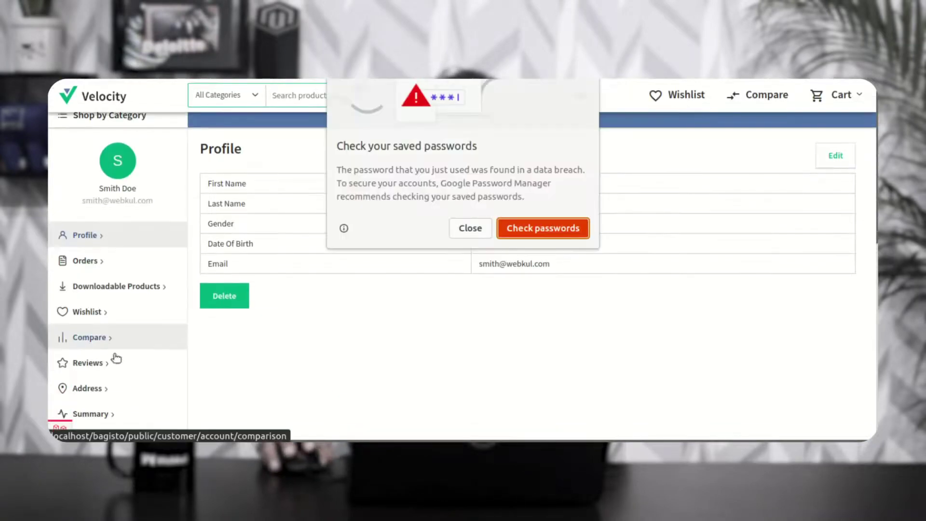
{"action": "left_click", "coordinate": [468, 231]}
Open the affiliate's Payment Records on the storefront and check the transaction id, IPN id and amount of transaction 3232
{"action": "scroll", "coordinate": [138, 364], "scroll_direction": "down", "scroll_amount": 5}
{"action": "scroll", "coordinate": [128, 411], "scroll_direction": "down", "scroll_amount": 2}
{"action": "left_click", "coordinate": [138, 319]}
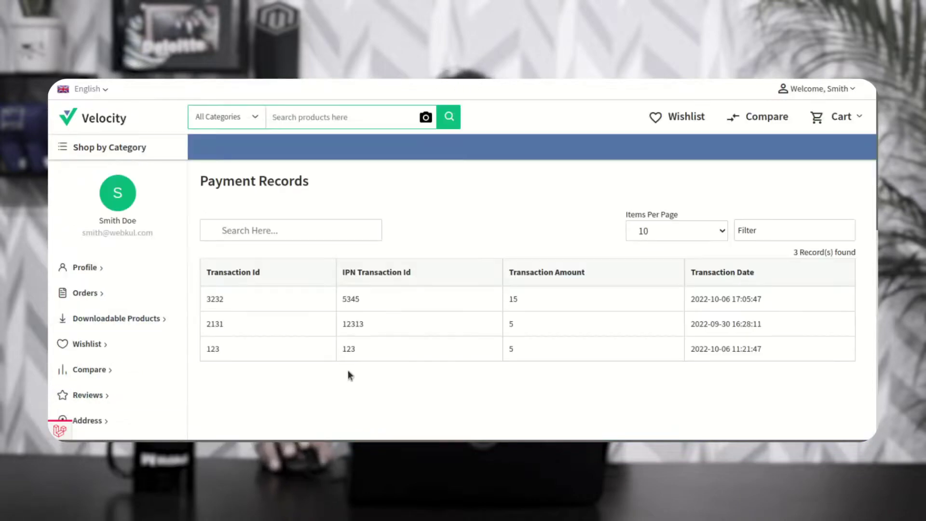
{"action": "double_click", "coordinate": [513, 299]}
{"action": "left_click_drag", "start_coordinate": [224, 299], "coordinate": [206, 299]}
{"action": "left_click_drag", "start_coordinate": [363, 299], "coordinate": [342, 299]}
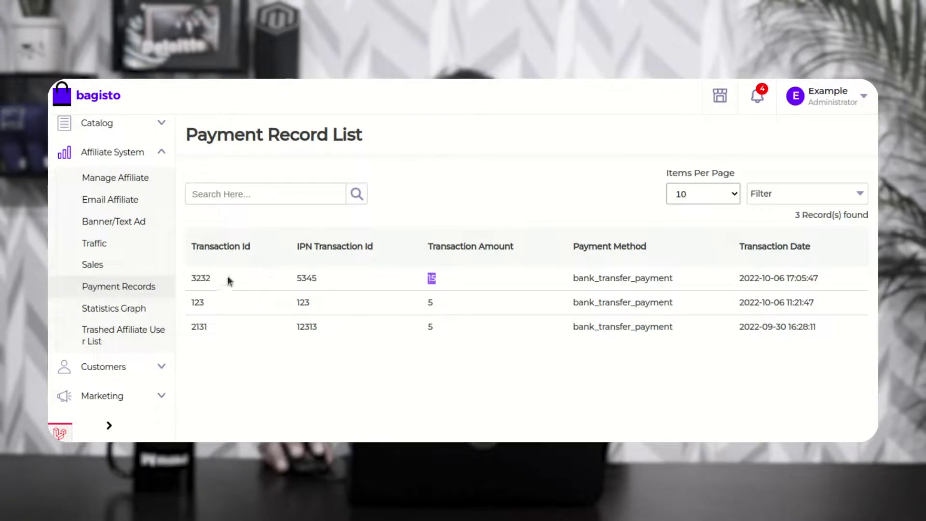
Compare transaction 3232's ids and amount in the admin's Payment Record List
{"action": "left_click_drag", "start_coordinate": [213, 279], "coordinate": [314, 274]}
{"action": "double_click", "coordinate": [304, 278]}
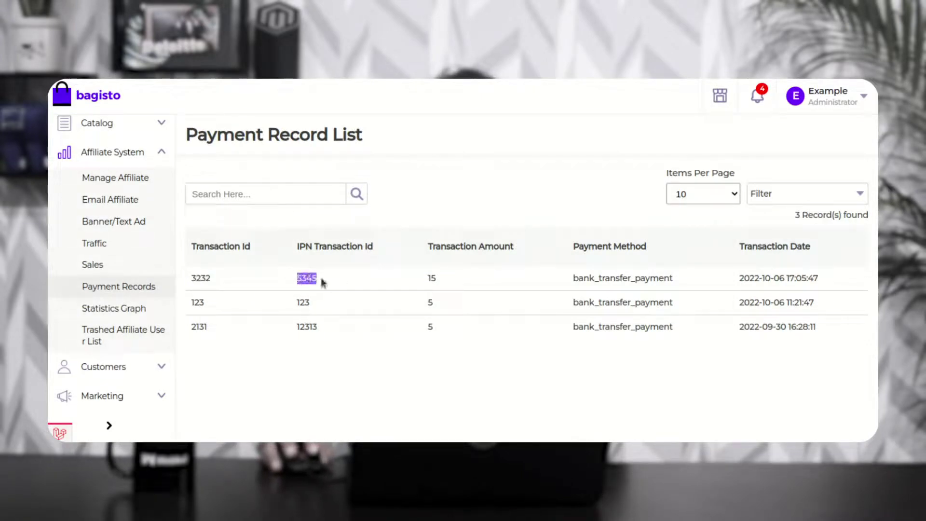
{"action": "left_click", "coordinate": [432, 272]}
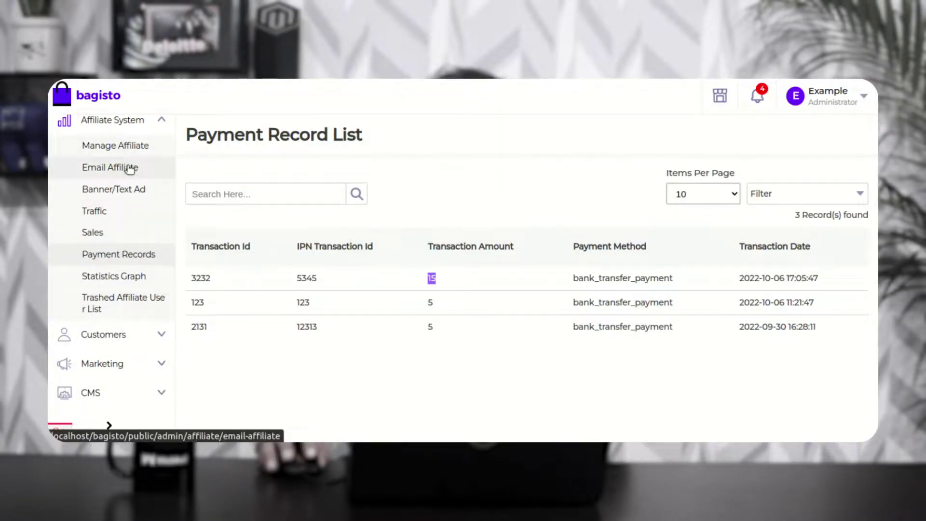
Open the Send Email To Affiliate User form, review its fields, and choose All Affiliate User as the recipient
{"action": "left_click", "coordinate": [137, 172]}
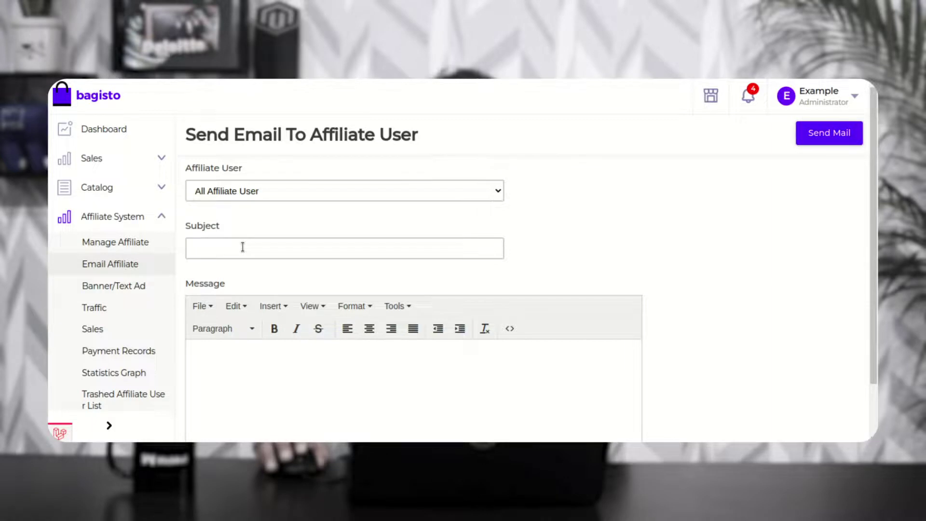
{"action": "scroll", "coordinate": [249, 265], "scroll_direction": "down", "scroll_amount": 2}
{"action": "left_click", "coordinate": [263, 300]}
{"action": "scroll", "coordinate": [263, 300], "scroll_direction": "up", "scroll_amount": 2}
{"action": "left_click", "coordinate": [276, 193]}
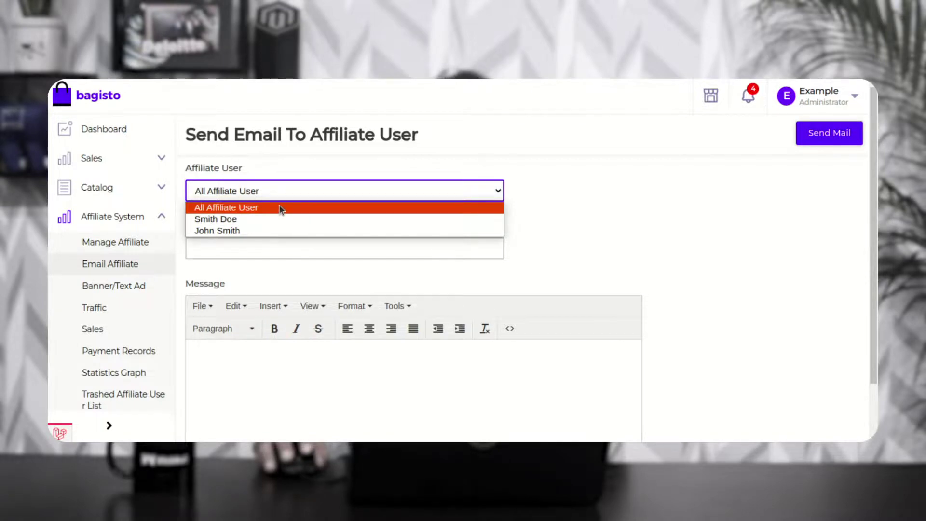
{"action": "left_click", "coordinate": [279, 207]}
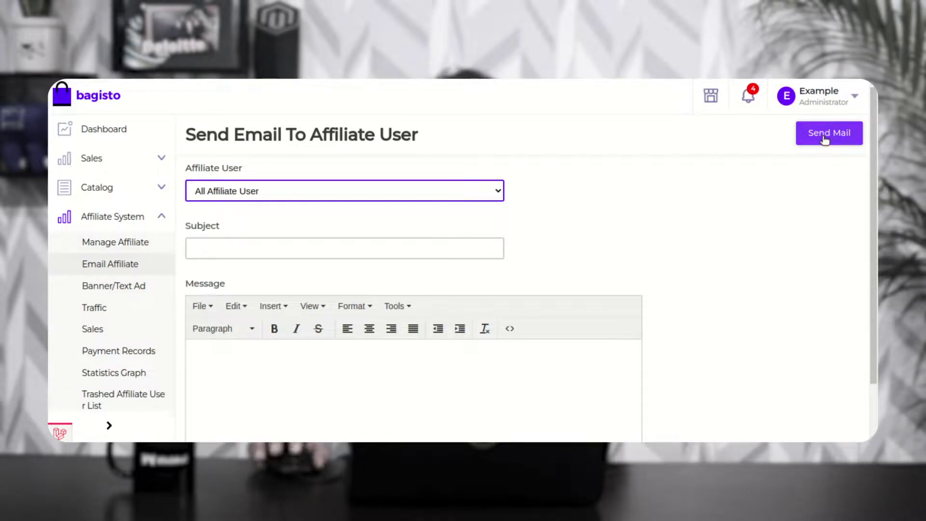
View the admin's Affiliate Banner List and open the catalog's product list
{"action": "left_click", "coordinate": [120, 288]}
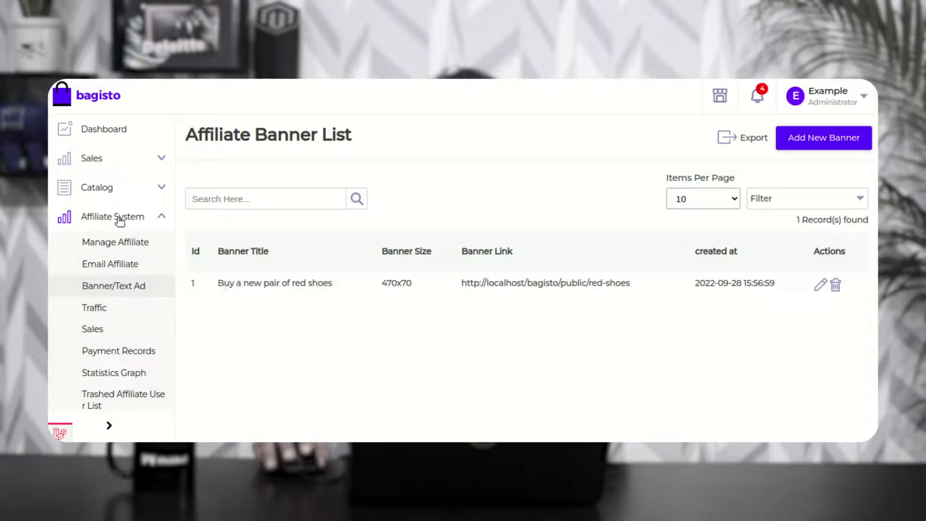
{"action": "left_click", "coordinate": [152, 193]}
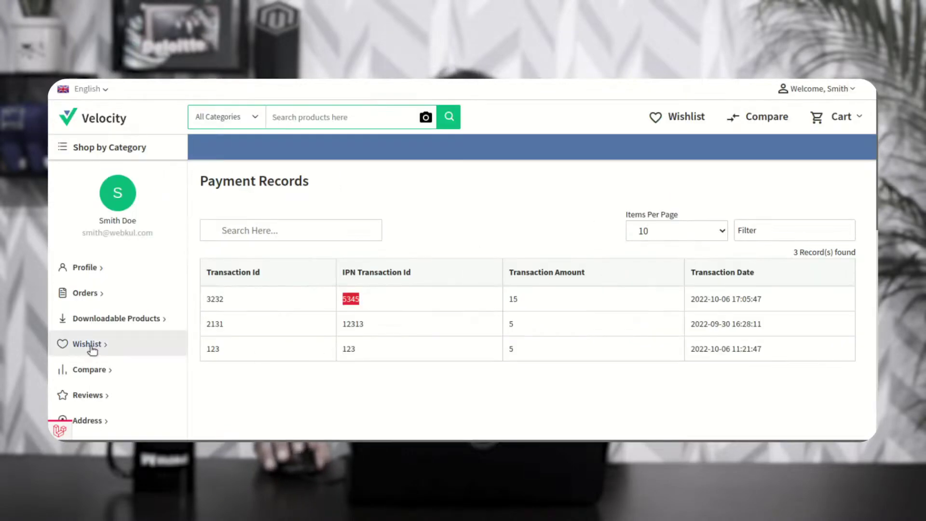
Open Banner & Ads in the affiliate's storefront account and examine the Product Ads with their HTML code
{"action": "scroll", "coordinate": [128, 359], "scroll_direction": "down", "scroll_amount": 5}
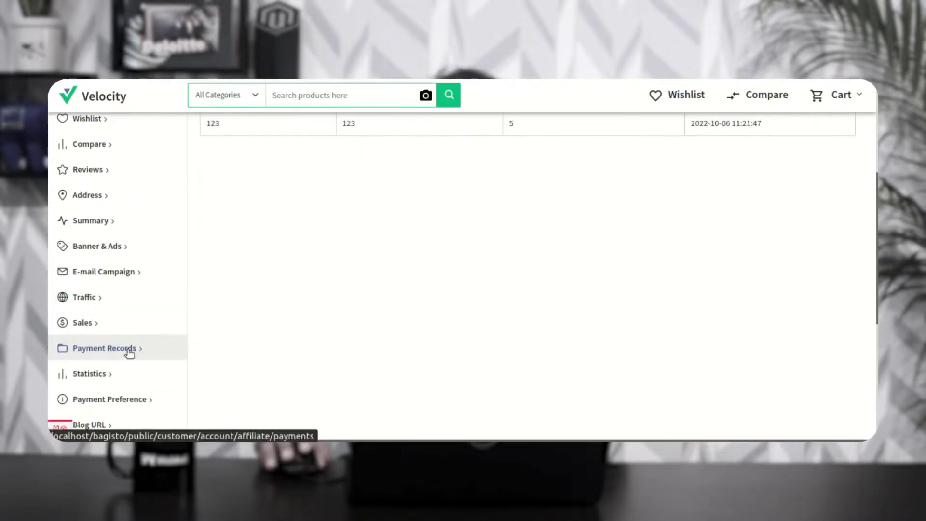
{"action": "left_click", "coordinate": [121, 251]}
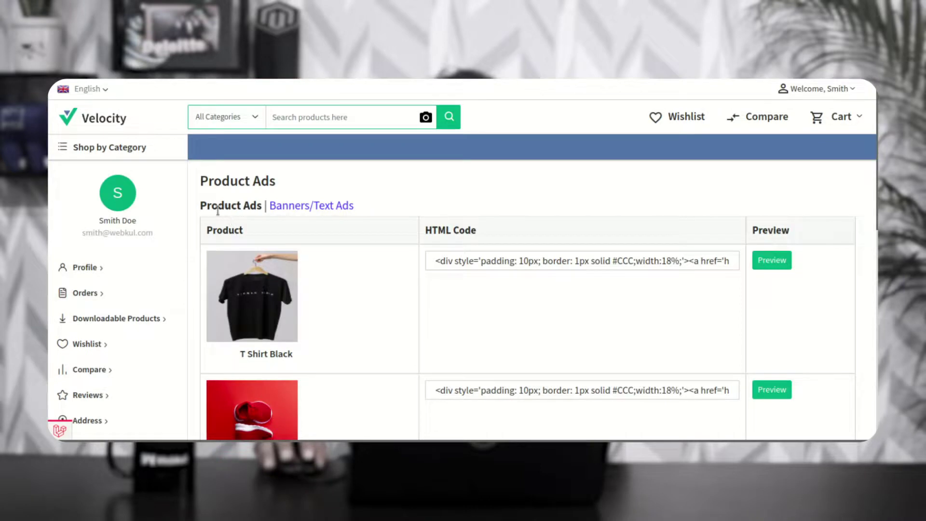
{"action": "left_click_drag", "start_coordinate": [211, 206], "coordinate": [252, 205]}
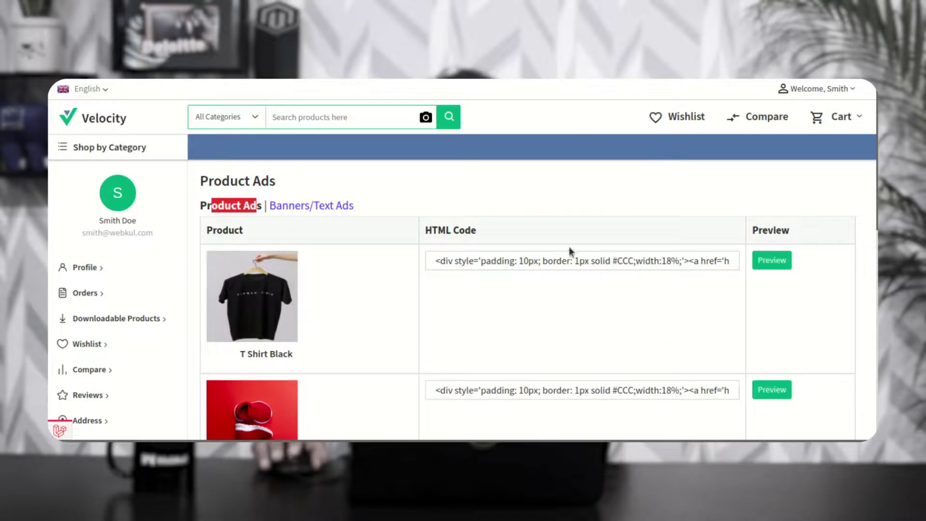
{"action": "scroll", "coordinate": [568, 248], "scroll_direction": "down", "scroll_amount": 2}
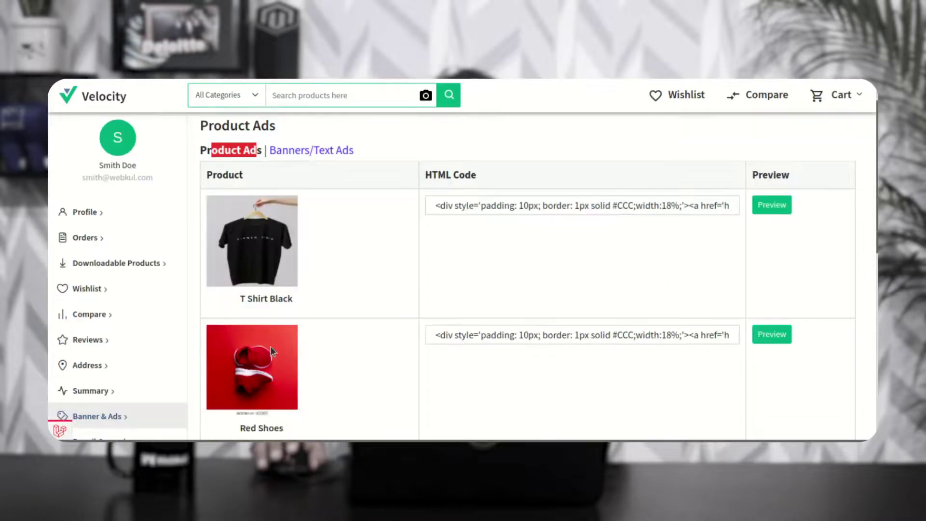
{"action": "scroll", "coordinate": [255, 323], "scroll_direction": "down", "scroll_amount": 2}
{"action": "scroll", "coordinate": [260, 416], "scroll_direction": "up", "scroll_amount": 1}
{"action": "scroll", "coordinate": [263, 260], "scroll_direction": "up", "scroll_amount": 1}
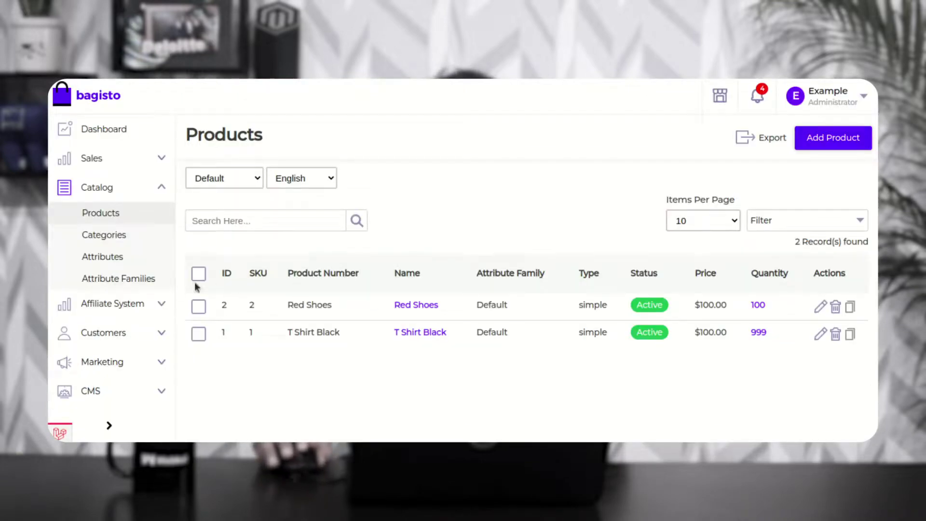
Open the "Buy a new pair of red shoes" banner for editing from the Affiliate Banner List and review its title and content
{"action": "scroll", "coordinate": [132, 360], "scroll_direction": "down", "scroll_amount": 1}
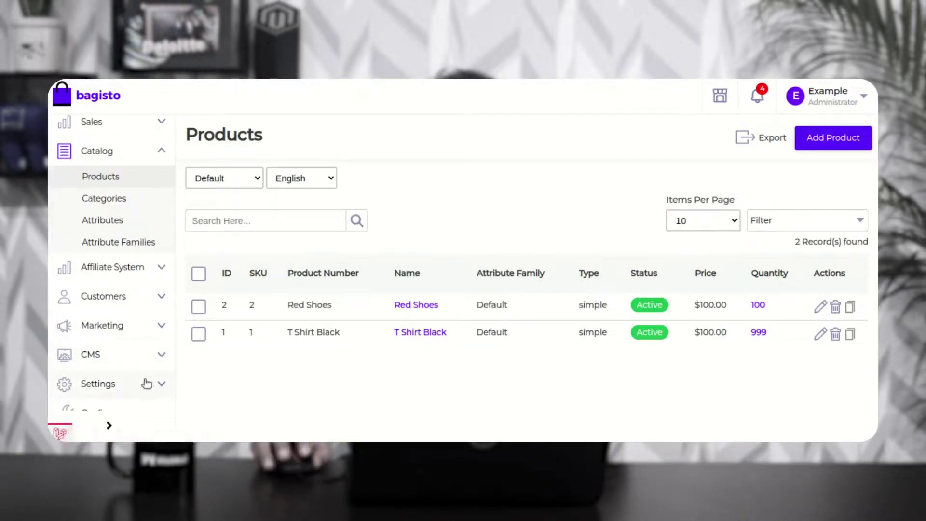
{"action": "left_click", "coordinate": [161, 269]}
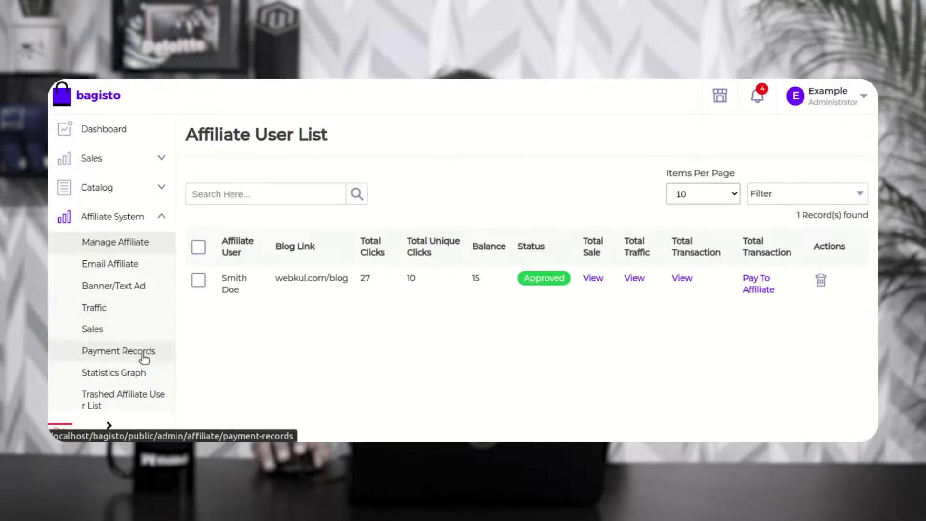
{"action": "left_click", "coordinate": [138, 286]}
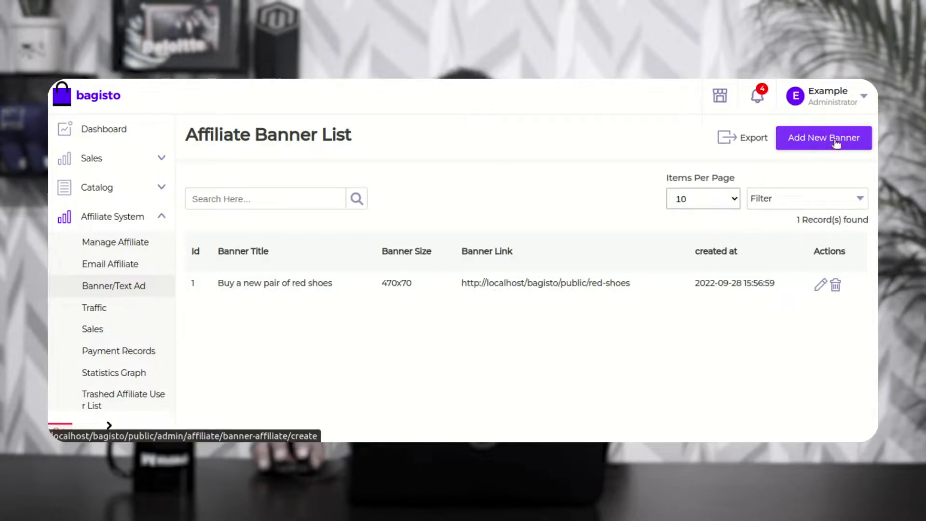
{"action": "left_click", "coordinate": [821, 287]}
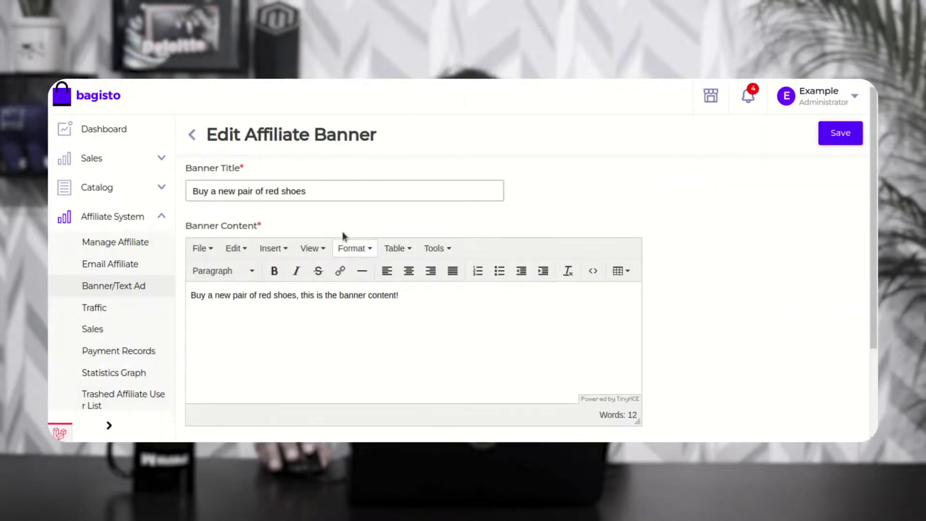
{"action": "left_click_drag", "start_coordinate": [314, 191], "coordinate": [185, 191]}
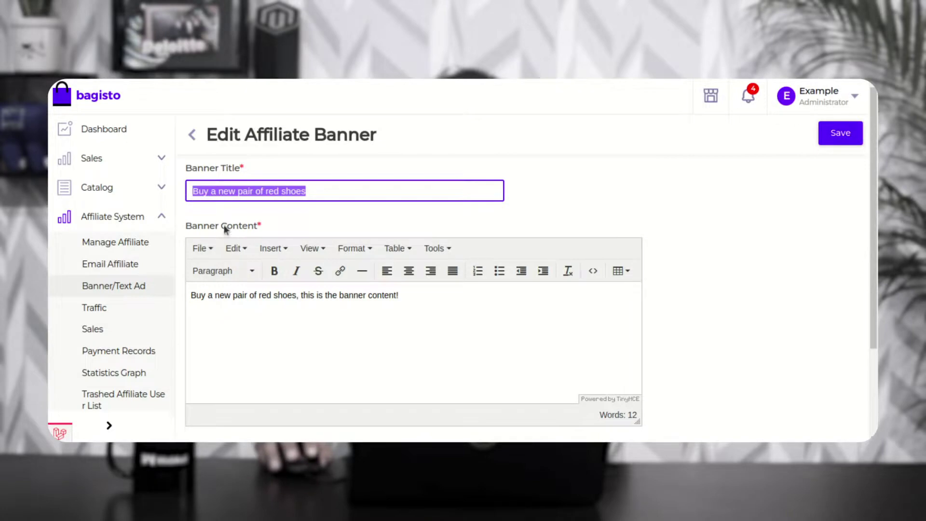
{"action": "left_click_drag", "start_coordinate": [399, 296], "coordinate": [191, 295]}
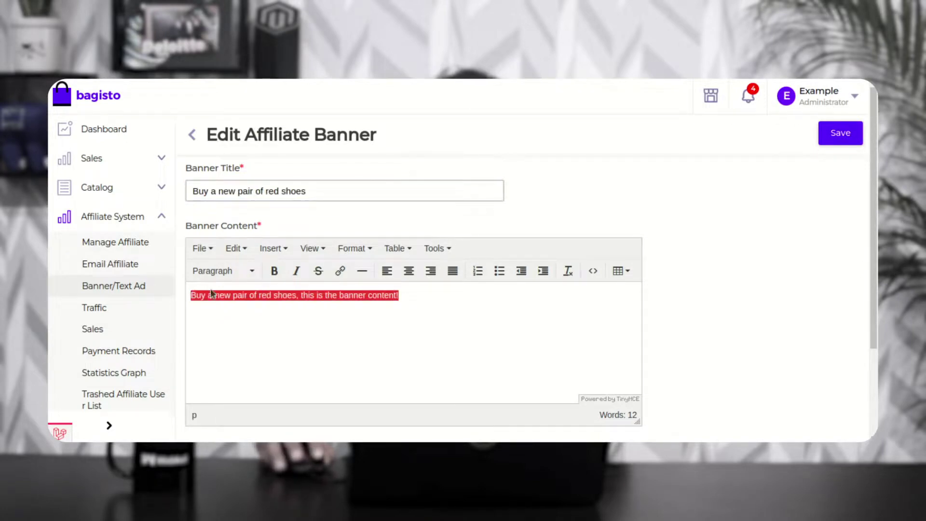
Try T Shirt Black as the banner's link, view the size options, and return to the banner list without saving
{"action": "scroll", "coordinate": [314, 332], "scroll_direction": "down", "scroll_amount": 3}
{"action": "left_click", "coordinate": [319, 350]}
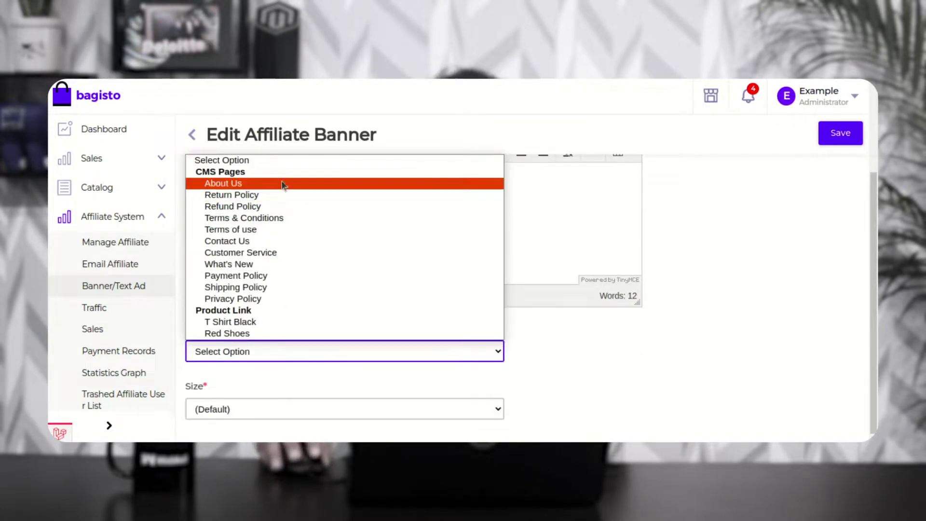
{"action": "left_click", "coordinate": [288, 326]}
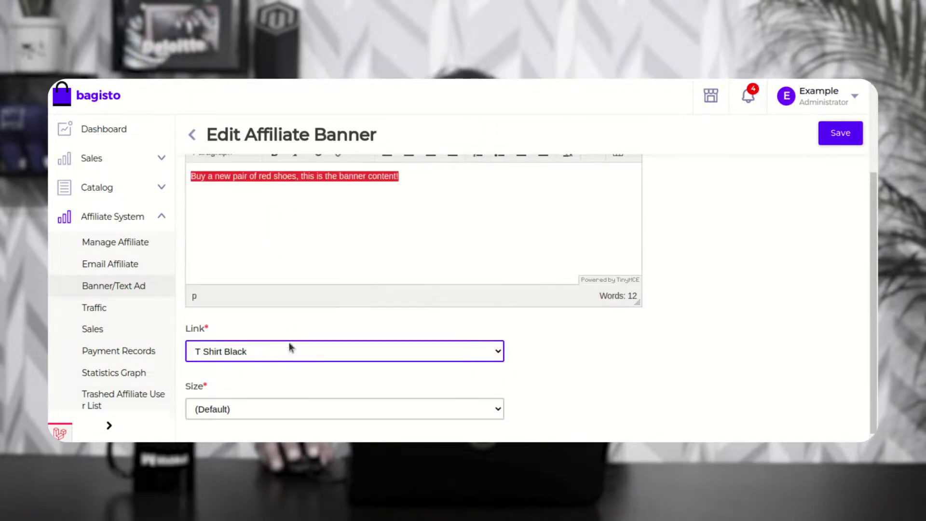
{"action": "left_click", "coordinate": [297, 413]}
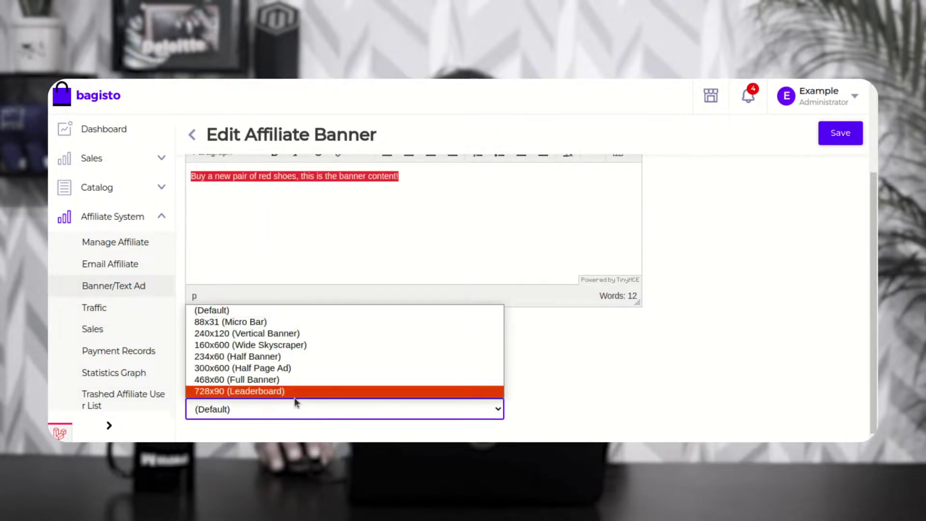
{"action": "left_click", "coordinate": [748, 299]}
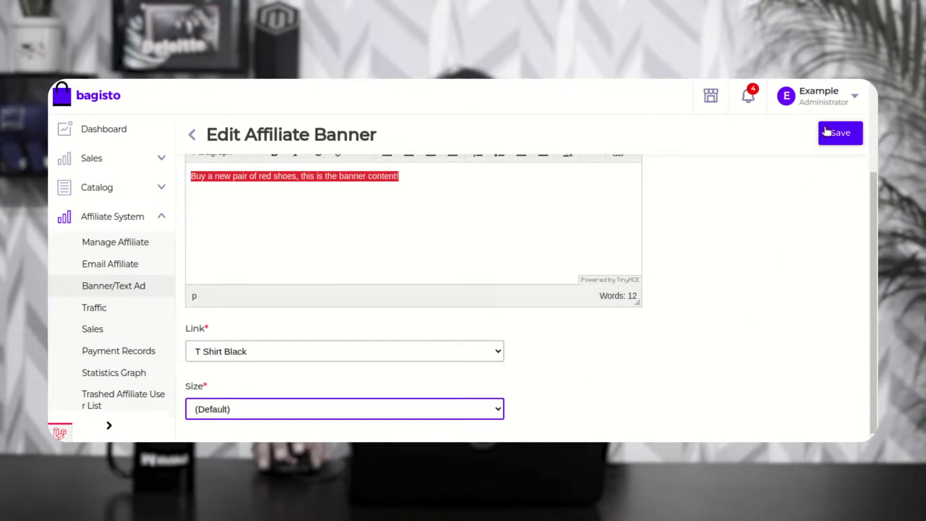
{"action": "scroll", "coordinate": [689, 221], "scroll_direction": "up", "scroll_amount": 3}
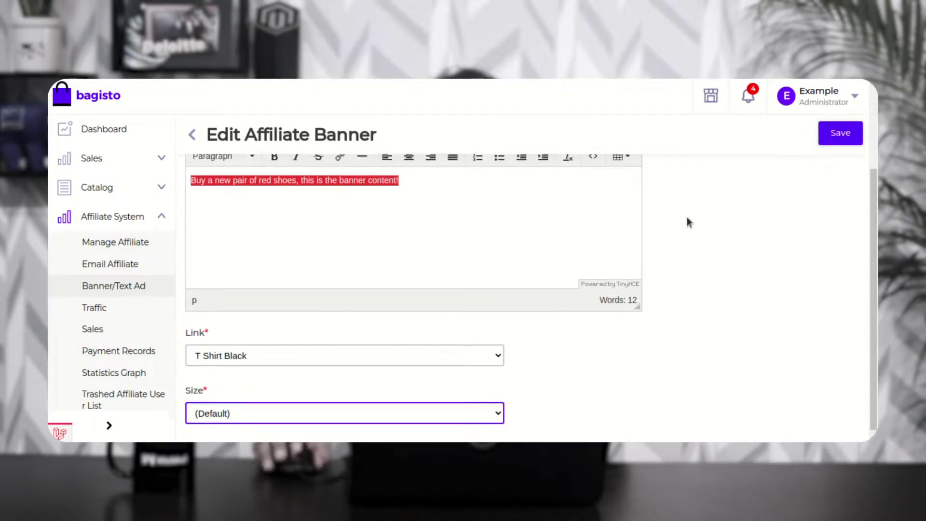
{"action": "left_click", "coordinate": [192, 135]}
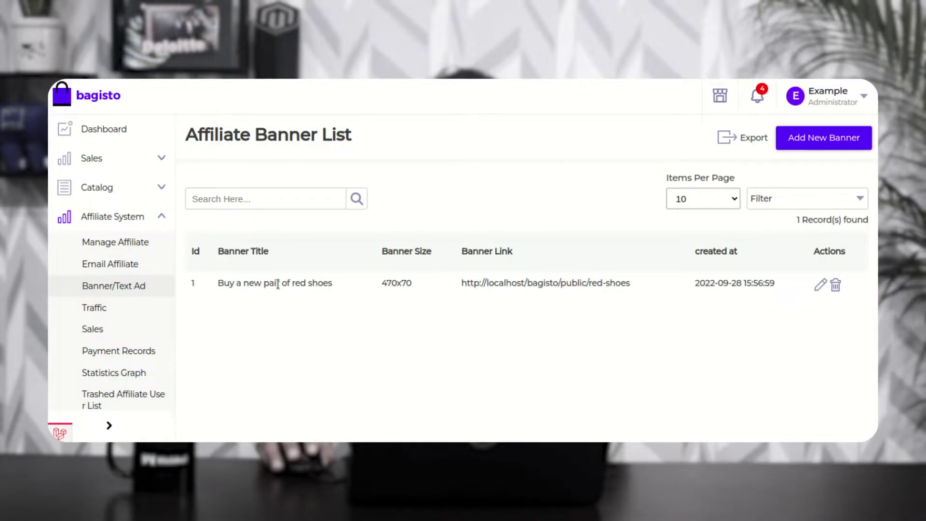
Check the banner's title and link in the admin list, and open Banners/Text Ads in the affiliate's storefront account
{"action": "left_click_drag", "start_coordinate": [231, 284], "coordinate": [347, 295]}
{"action": "left_click_drag", "start_coordinate": [630, 283], "coordinate": [603, 283]}
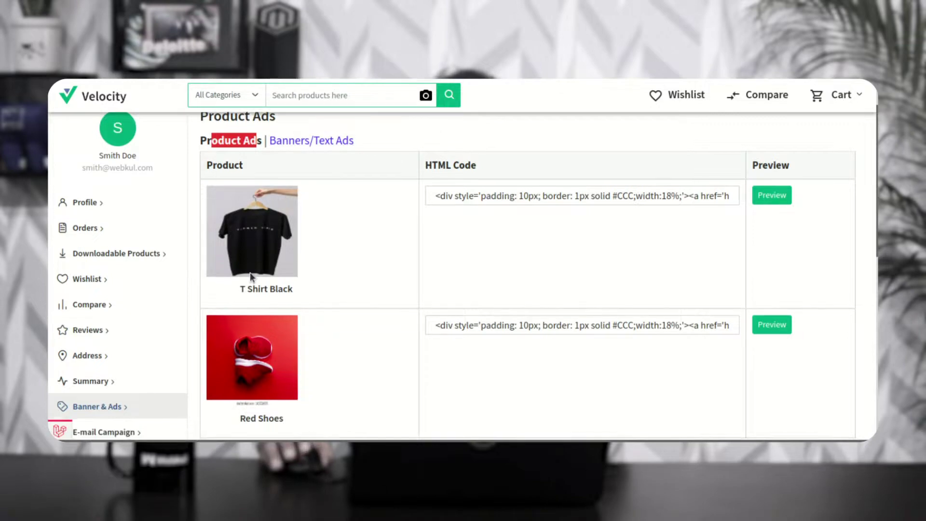
{"action": "scroll", "coordinate": [130, 303], "scroll_direction": "down", "scroll_amount": 3}
{"action": "left_click", "coordinate": [154, 273]}
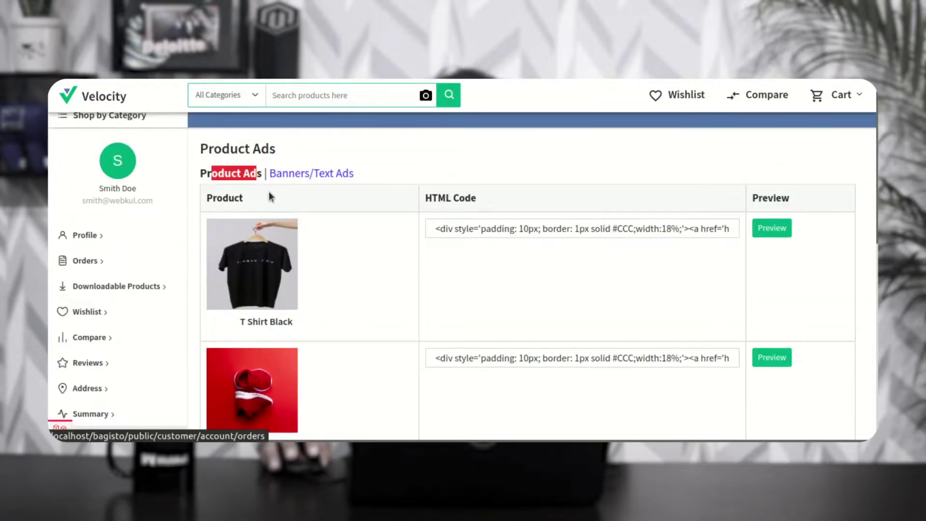
{"action": "left_click", "coordinate": [317, 176]}
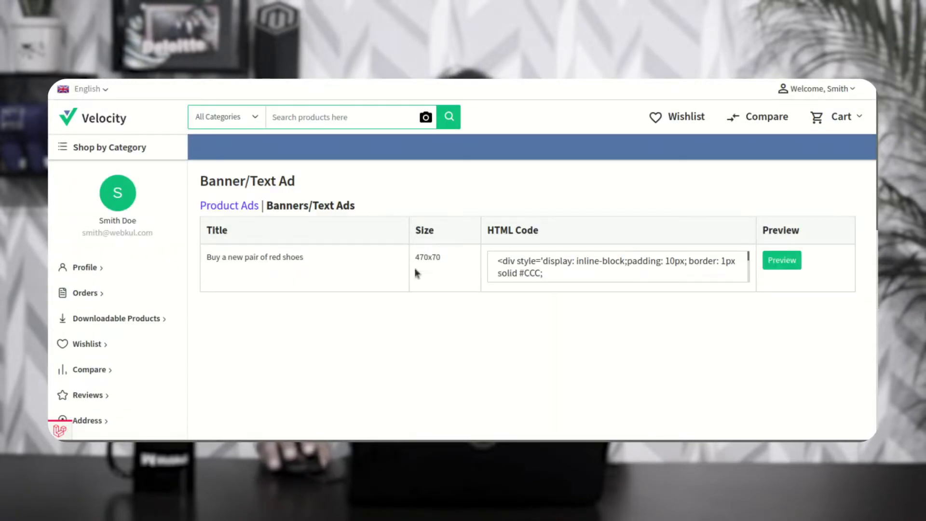
Preview the "Buy a new pair of red shoes" text ad and close the preview
{"action": "left_click_drag", "start_coordinate": [234, 261], "coordinate": [380, 265]}
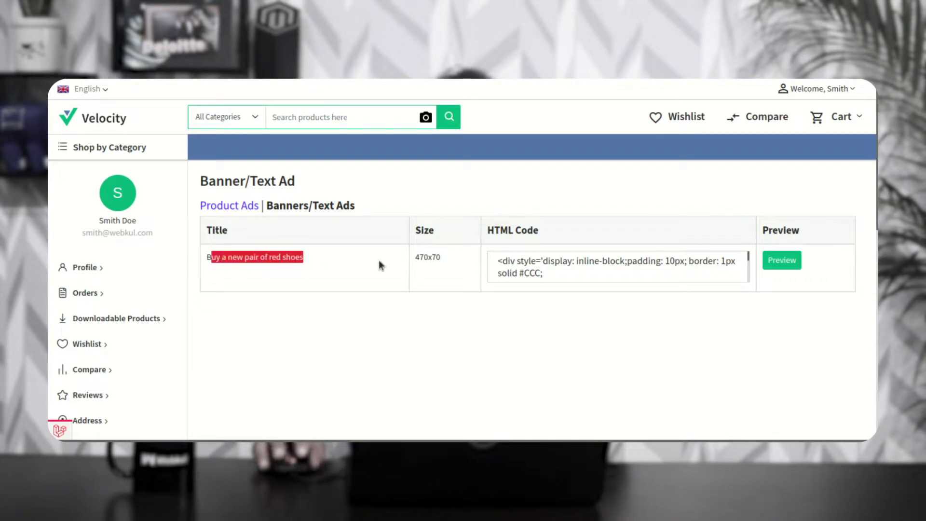
{"action": "left_click", "coordinate": [770, 265]}
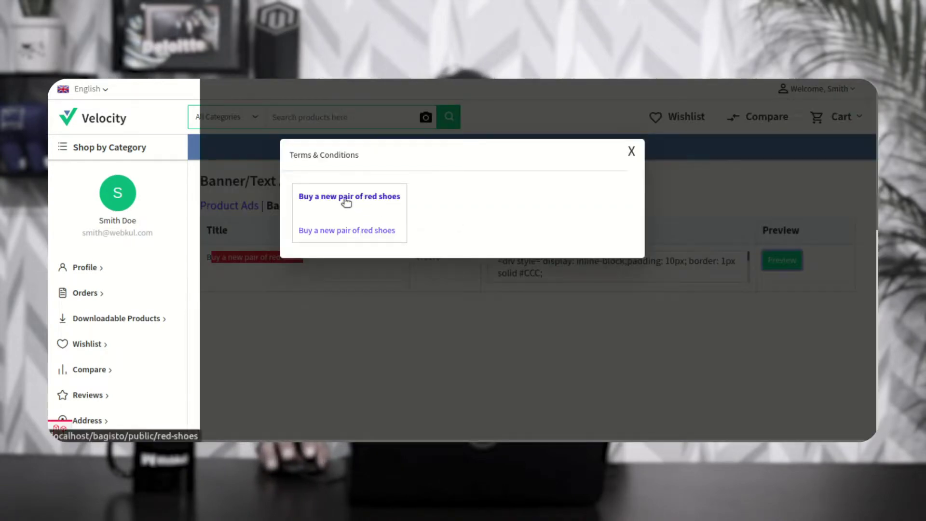
{"action": "left_click", "coordinate": [631, 151]}
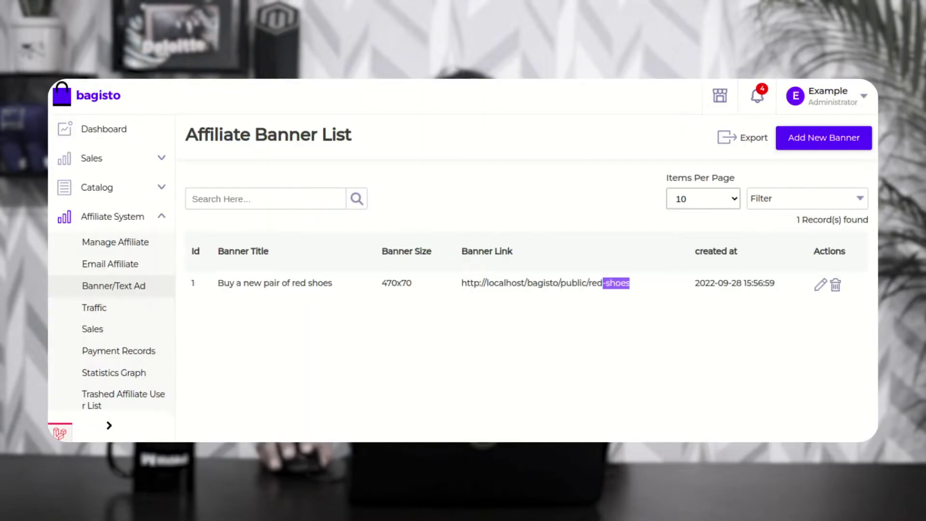
Review the affiliate system's Traffic Record List with its view dates, and open the Sales Record List to check order and affiliate statuses
{"action": "scroll", "coordinate": [144, 294], "scroll_direction": "down", "scroll_amount": 2}
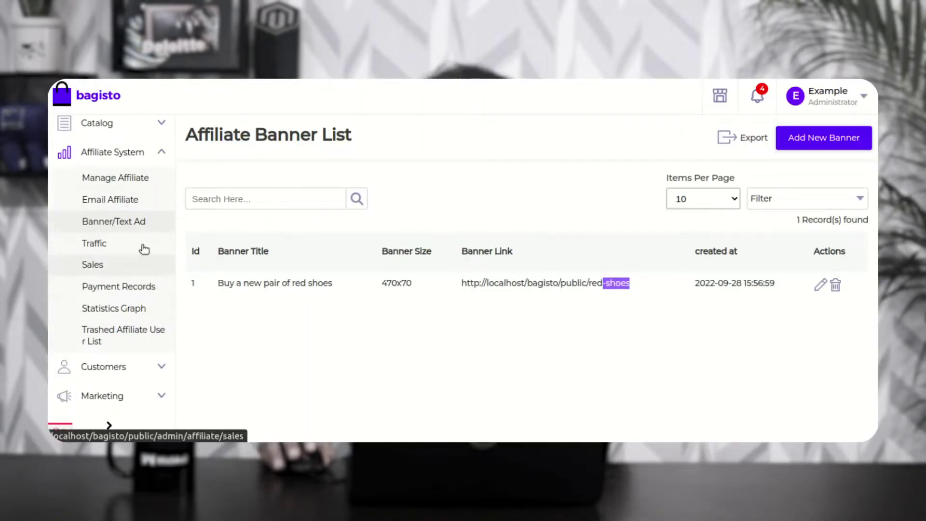
{"action": "left_click", "coordinate": [131, 246]}
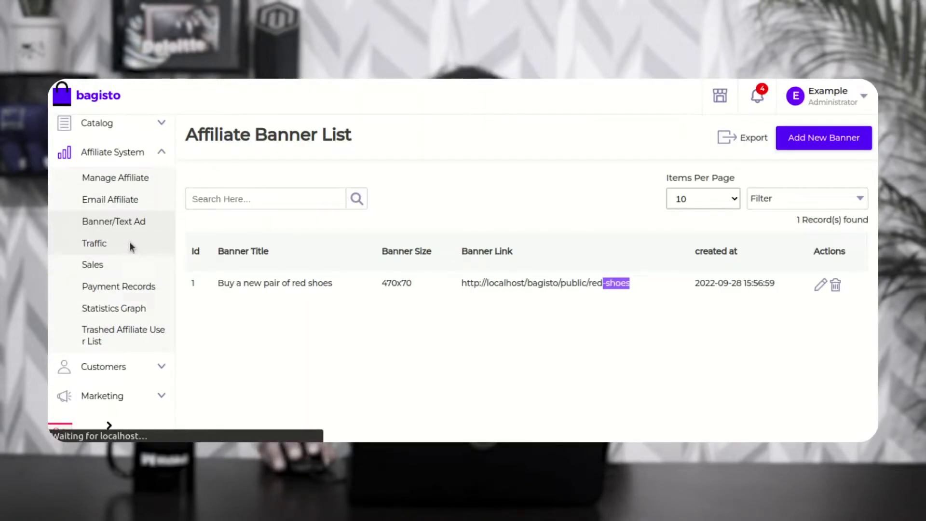
{"action": "scroll", "coordinate": [257, 329], "scroll_direction": "down", "scroll_amount": 2}
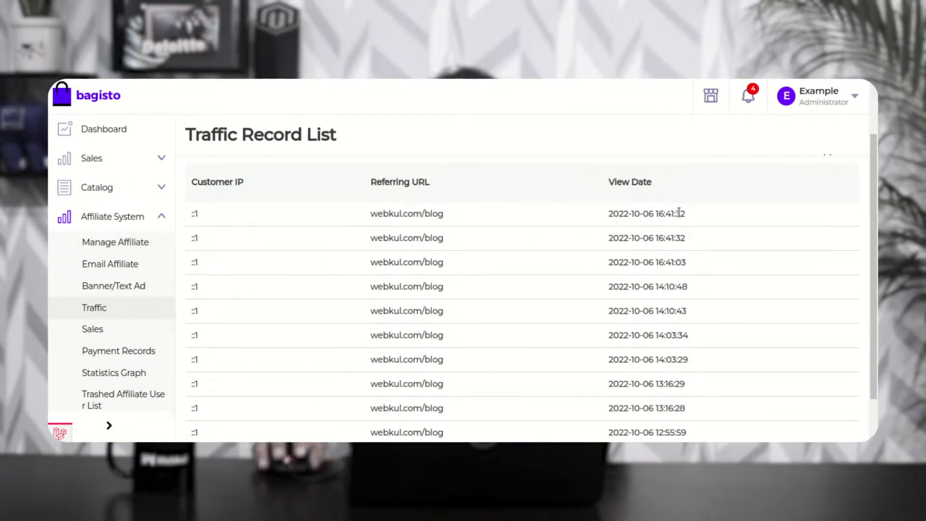
{"action": "scroll", "coordinate": [99, 378], "scroll_direction": "down", "scroll_amount": 2}
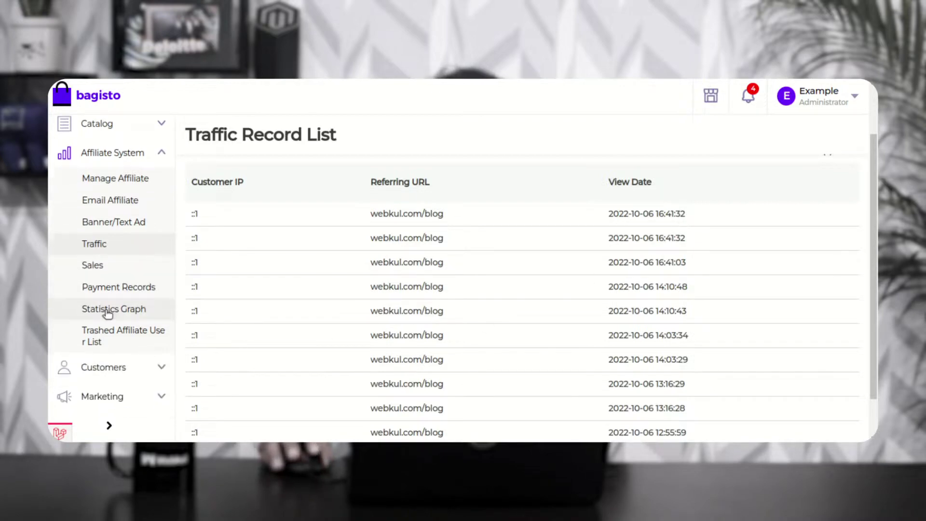
{"action": "left_click", "coordinate": [115, 269]}
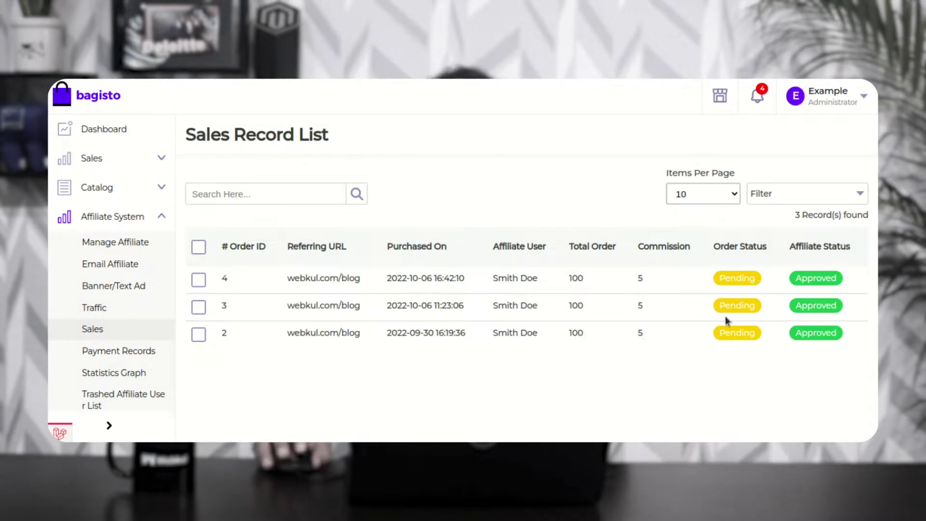
Check the Payment Record List and the Affiliate User List, and sort the payment records by transaction amount in ascending order
{"action": "left_click", "coordinate": [112, 356]}
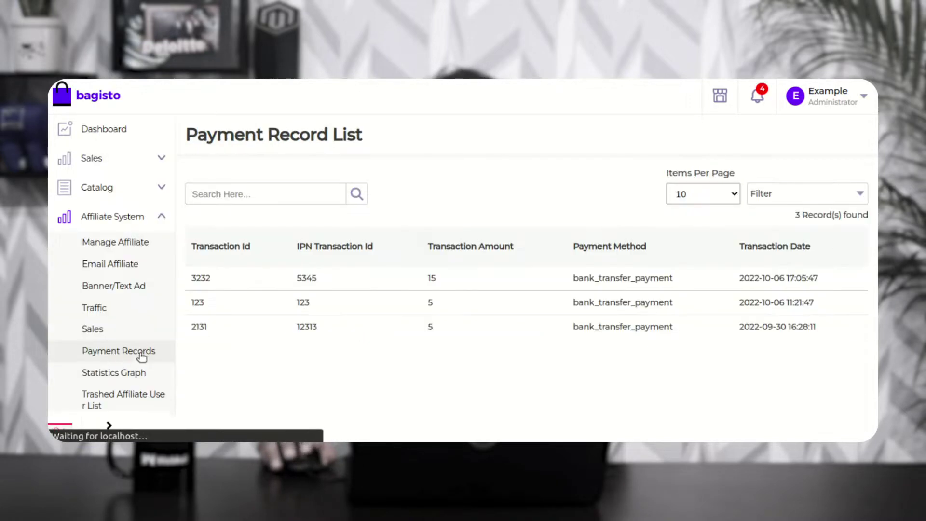
{"action": "left_click", "coordinate": [143, 246]}
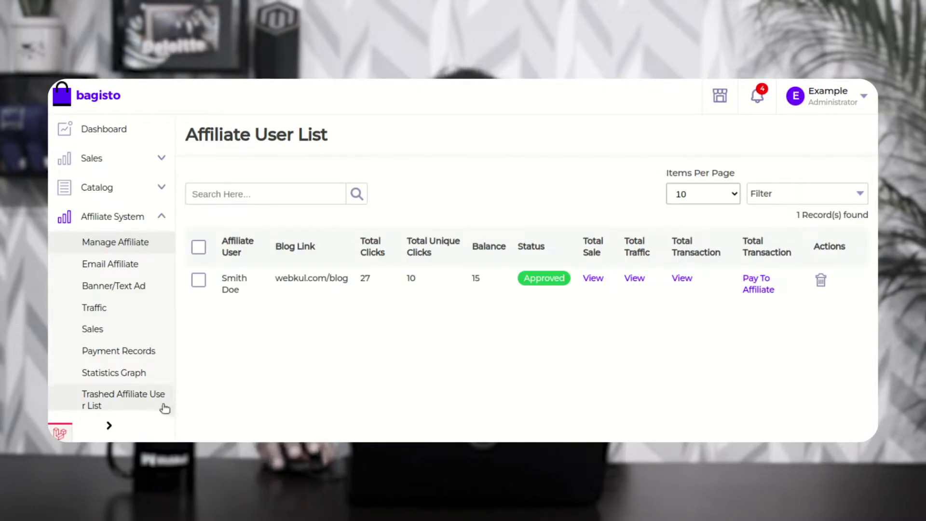
{"action": "left_click", "coordinate": [138, 352]}
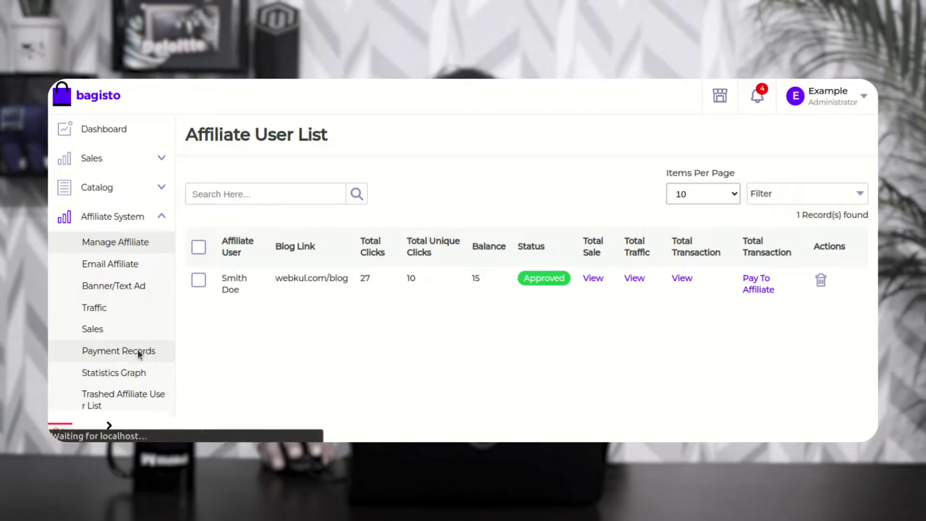
{"action": "scroll", "coordinate": [141, 353], "scroll_direction": "down", "scroll_amount": 2}
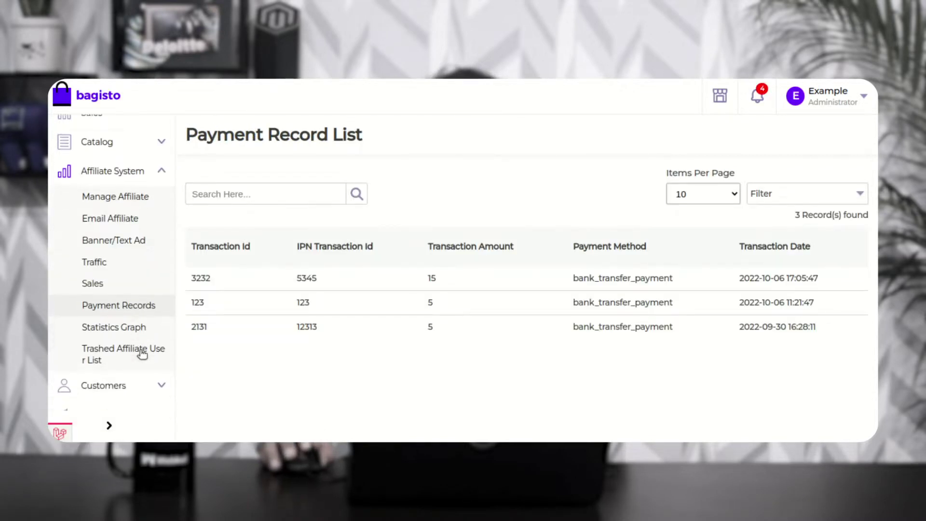
{"action": "left_click_drag", "start_coordinate": [435, 247], "coordinate": [573, 246]}
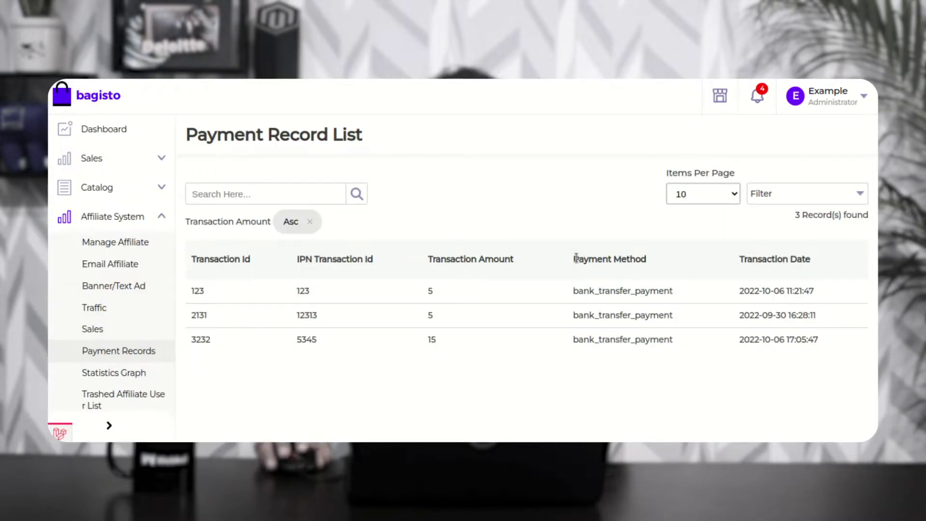
Open the affiliate Statistics Graph and examine the daily and monthly traffic charts
{"action": "scroll", "coordinate": [77, 376], "scroll_direction": "down", "scroll_amount": 2}
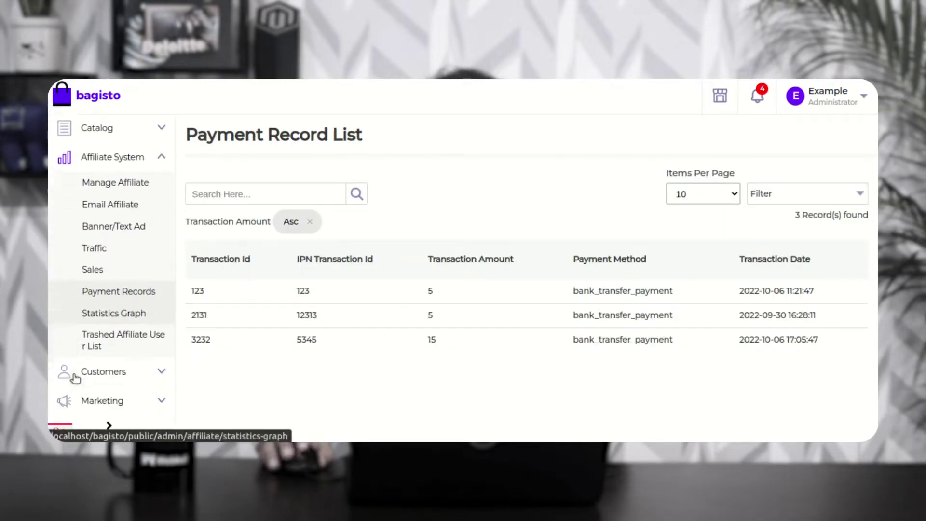
{"action": "left_click", "coordinate": [112, 308]}
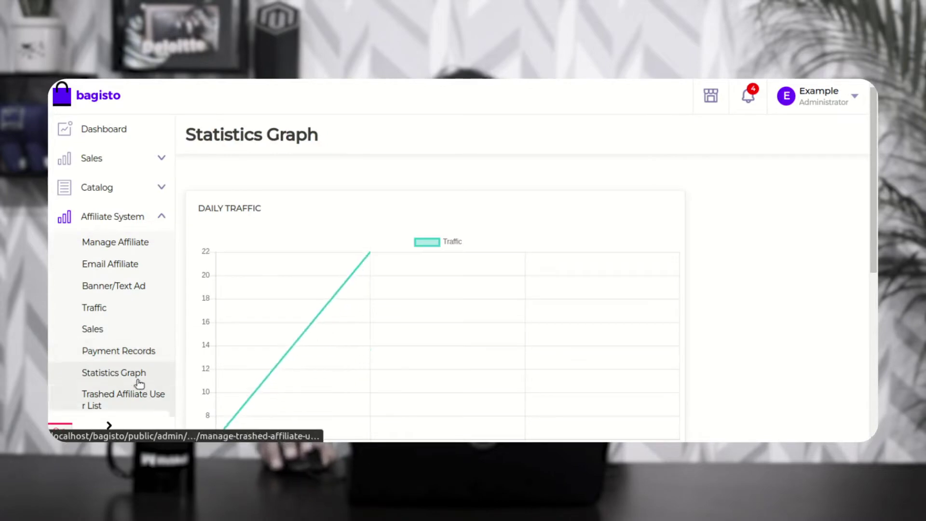
{"action": "scroll", "coordinate": [278, 352], "scroll_direction": "down", "scroll_amount": 2}
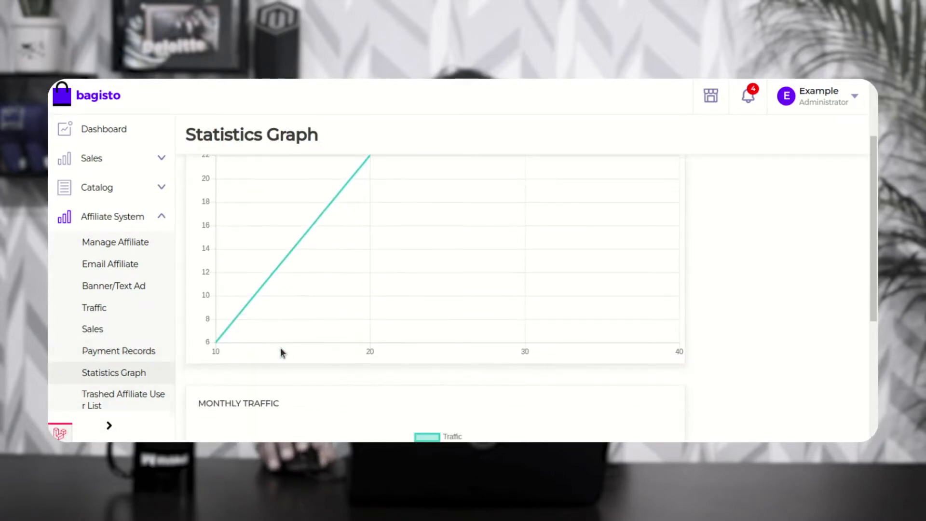
{"action": "scroll", "coordinate": [282, 352], "scroll_direction": "up", "scroll_amount": 2}
{"action": "scroll", "coordinate": [281, 347], "scroll_direction": "down", "scroll_amount": 1}
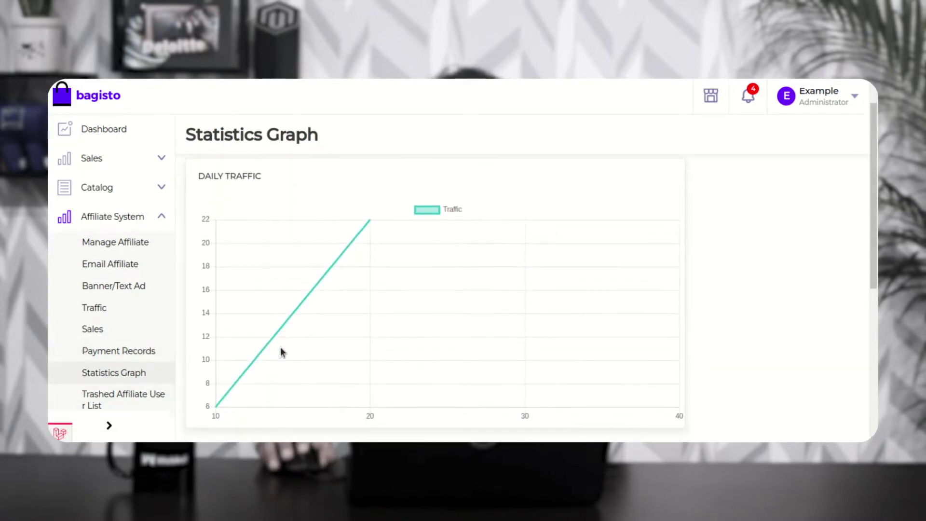
{"action": "scroll", "coordinate": [280, 348], "scroll_direction": "down", "scroll_amount": 5}
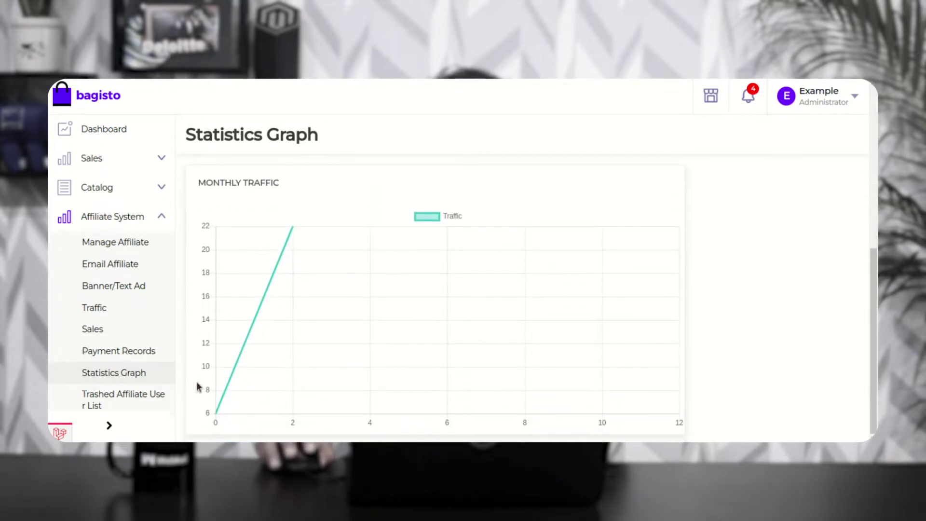
Compare the Trashed Affiliate User List with the active Affiliate User List, and return to the trashed list
{"action": "left_click", "coordinate": [139, 403]}
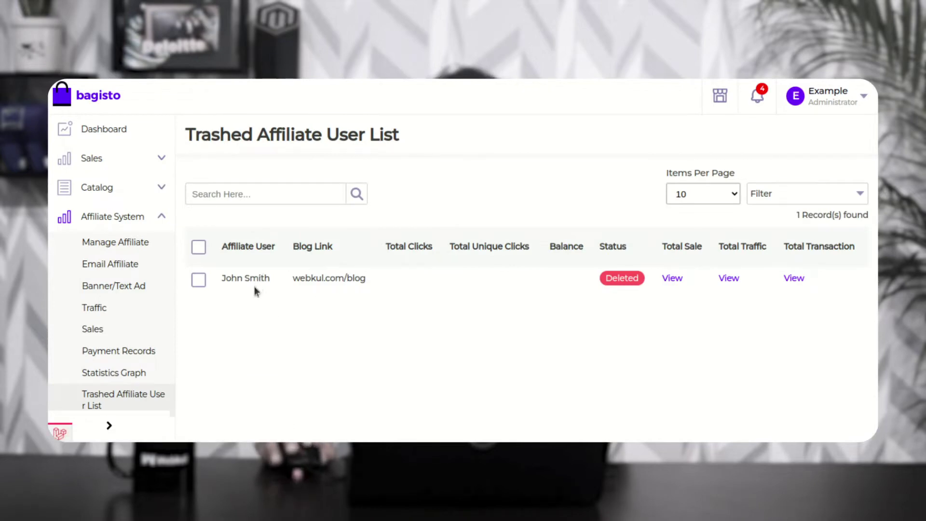
{"action": "left_click", "coordinate": [130, 246]}
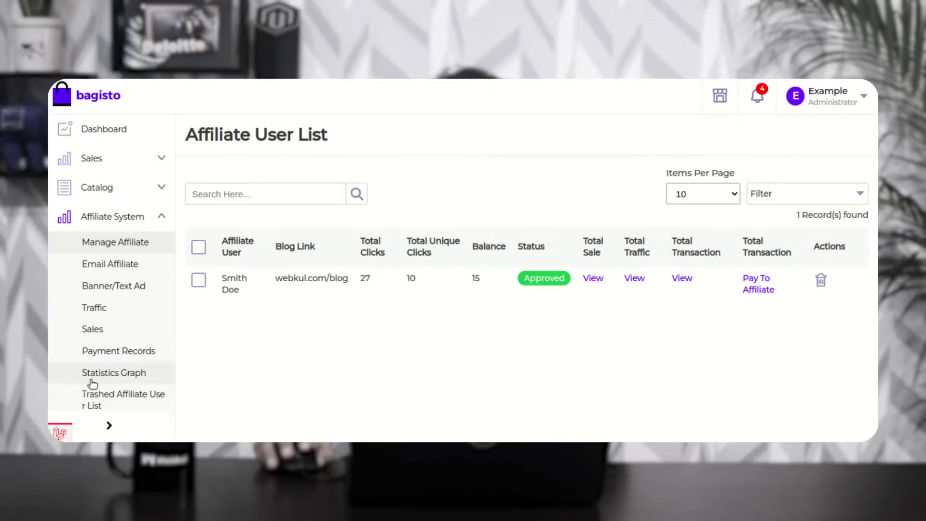
{"action": "scroll", "coordinate": [97, 381], "scroll_direction": "down", "scroll_amount": 1}
{"action": "left_click", "coordinate": [117, 370]}
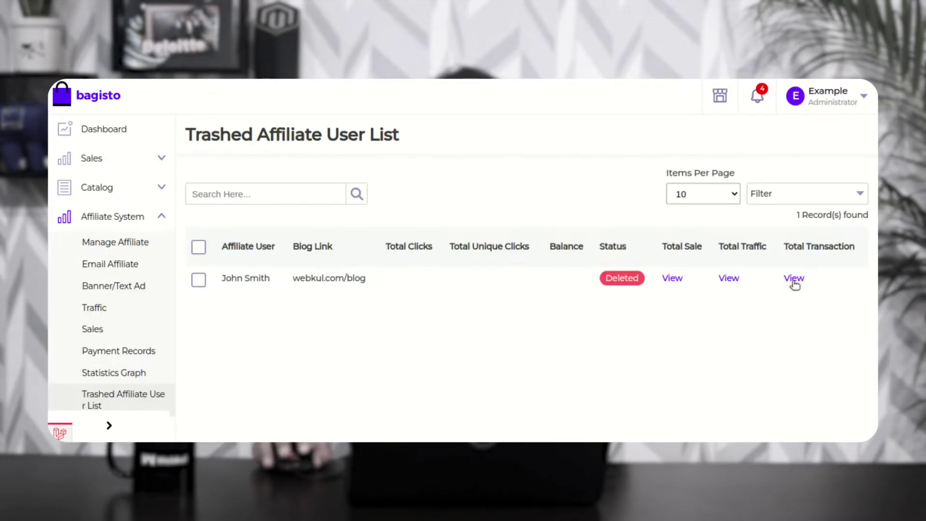
Select the deleted affiliate in the trashed list and choose Update Status with Restore User as the bulk action
{"action": "left_click", "coordinate": [198, 280]}
{"action": "left_click", "coordinate": [256, 249]}
{"action": "left_click", "coordinate": [265, 265]}
{"action": "left_click", "coordinate": [320, 247]}
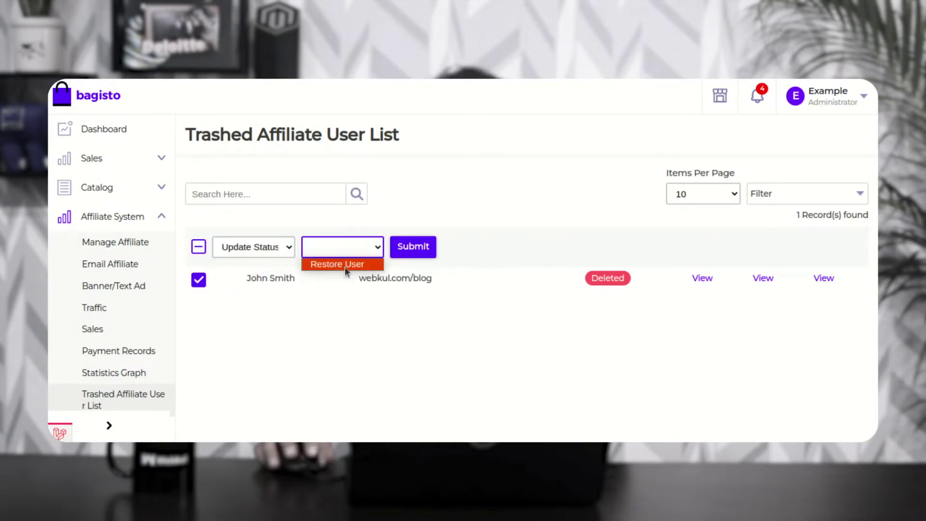
{"action": "left_click", "coordinate": [348, 265]}
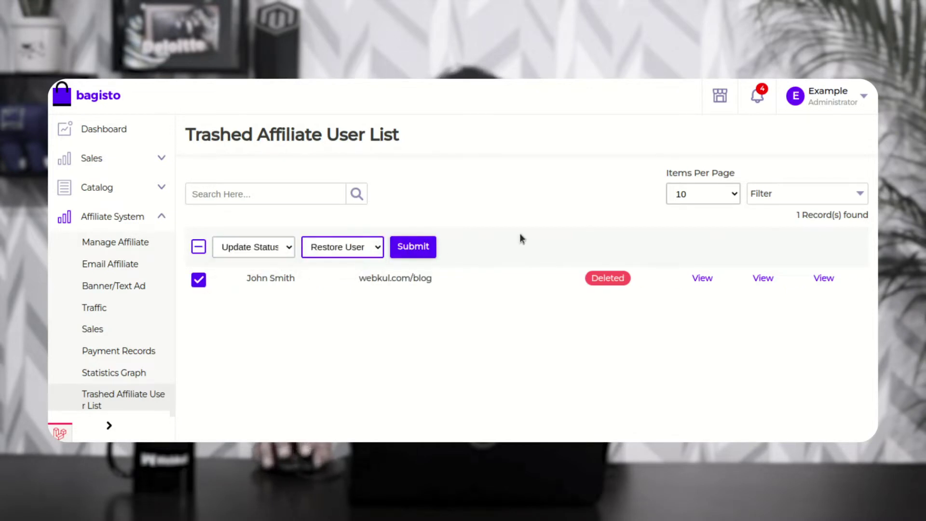